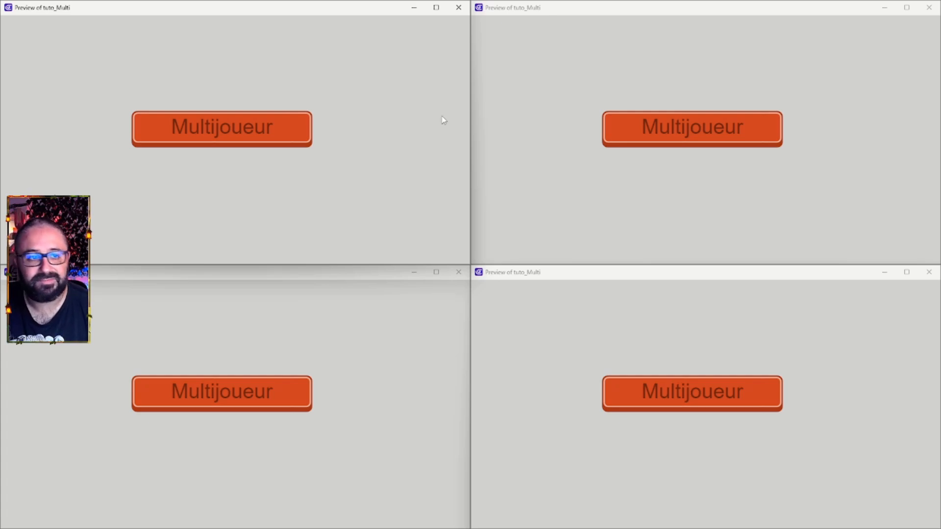
- Open the multiplayer lobby list in all four game preview windows
left_click(221, 130)
left_click(696, 130)
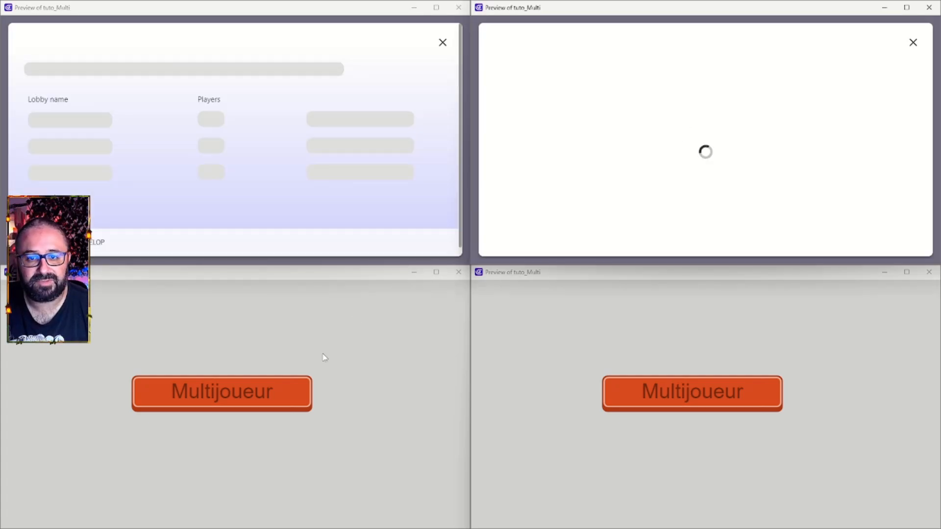
left_click(294, 394)
left_click(720, 393)
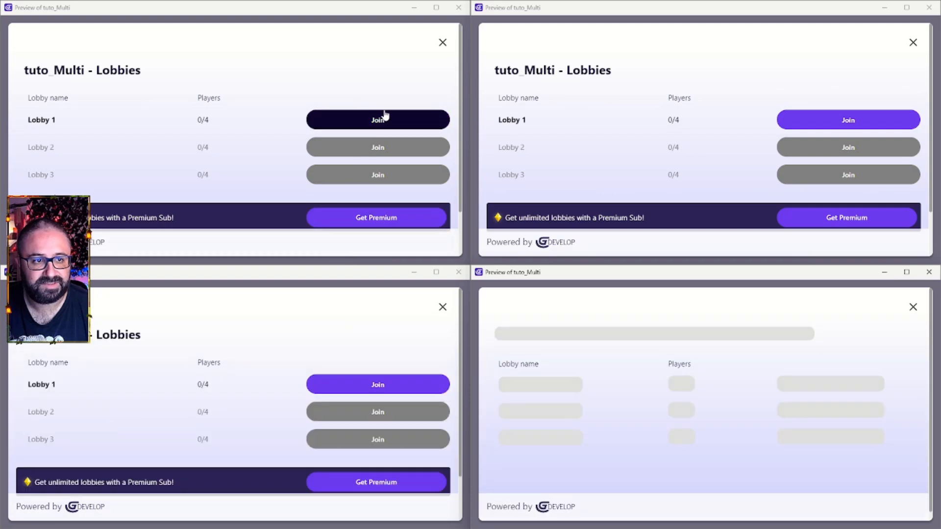
- Join Lobby 1 as a separate player in each of the four previews
left_click(390, 120)
left_click(824, 120)
left_click(417, 387)
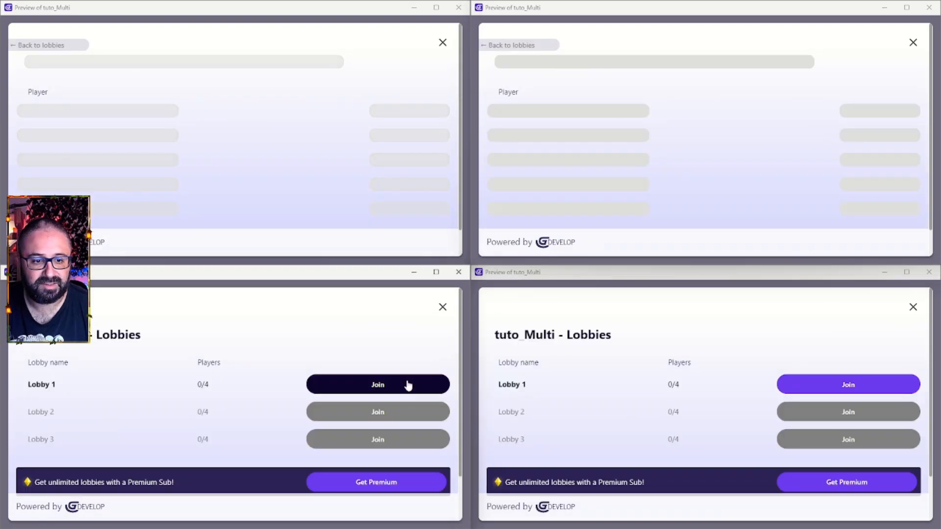
left_click(799, 386)
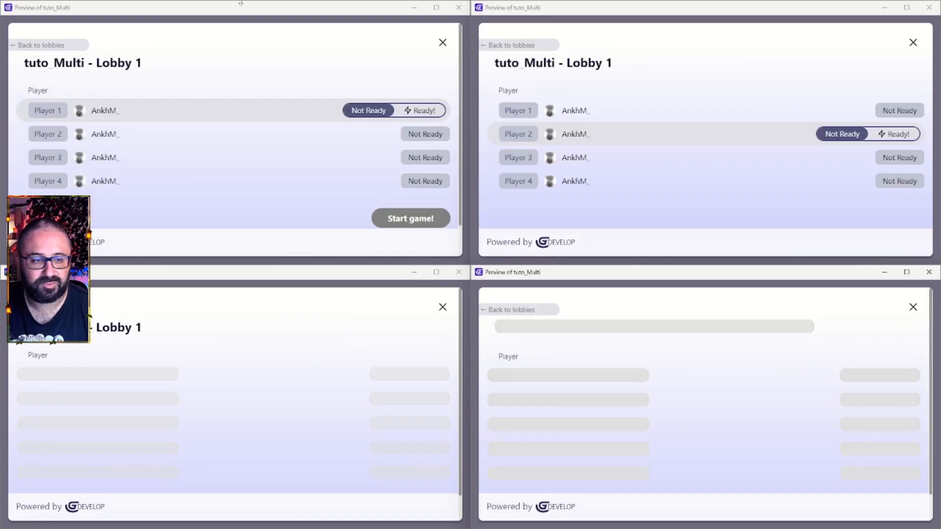
- Set all four players in Lobby 1 to Ready and start the game
left_click(420, 111)
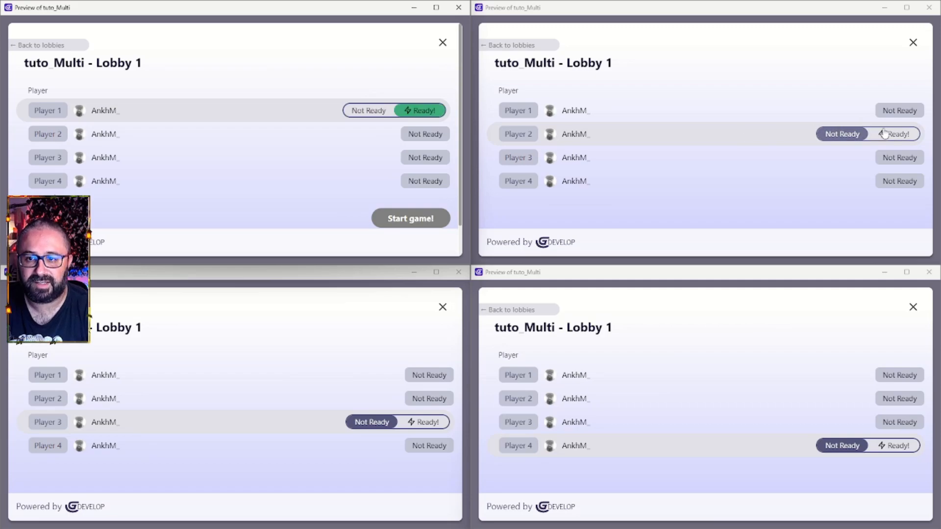
left_click(848, 133)
left_click(850, 446)
left_click(398, 425)
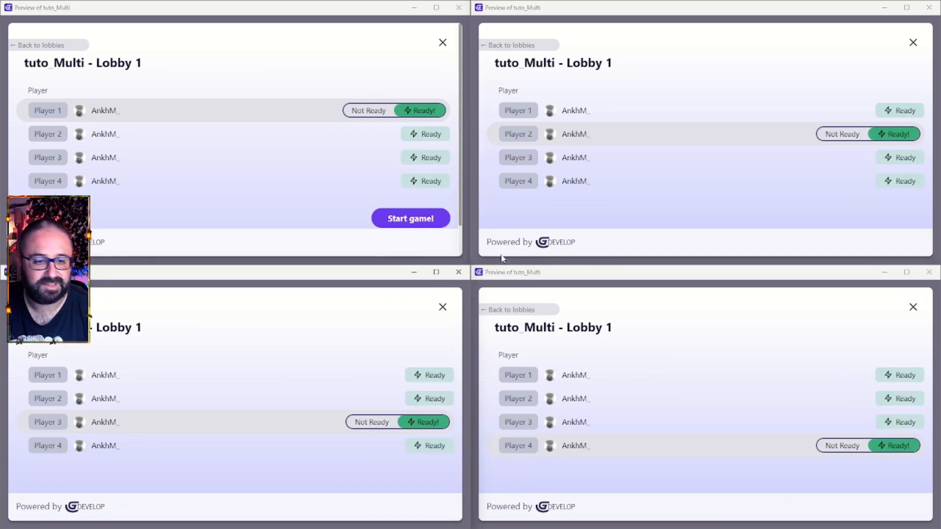
left_click(404, 218)
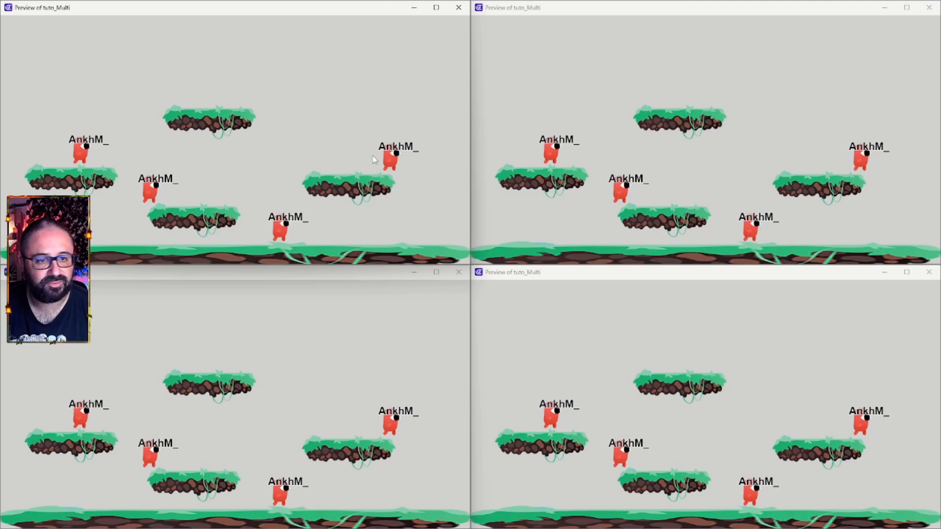
- Run and jump with Player 1's hero around the ground and lower platform to test synchronization across the previews
key("Left")
key("Right")
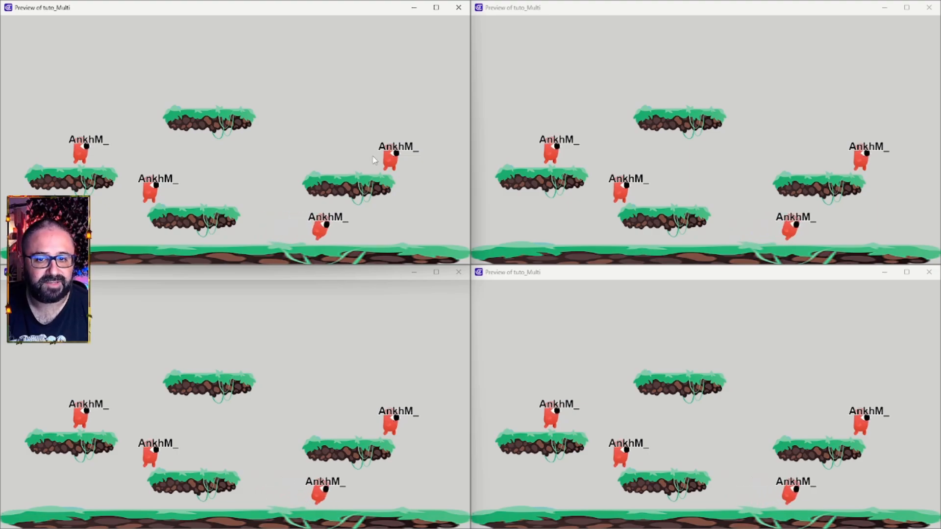
key("Left")
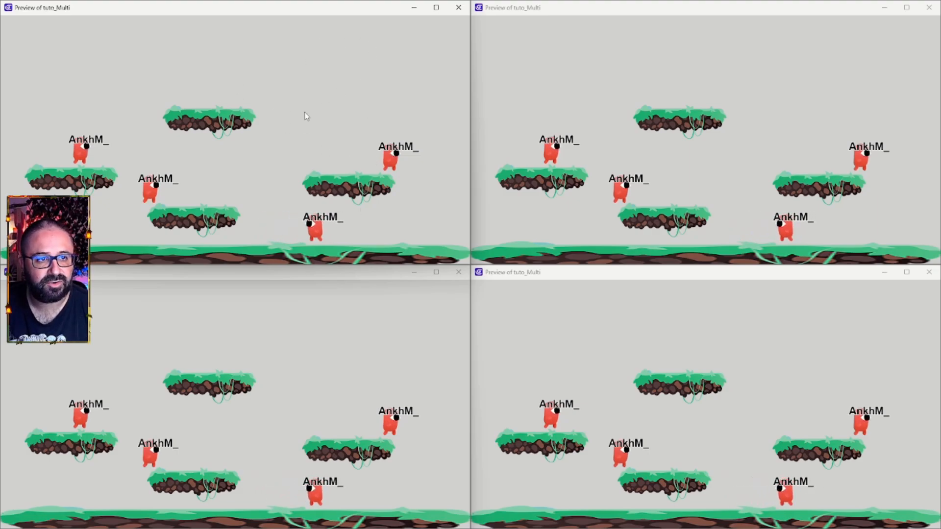
key("Left")
key("space")
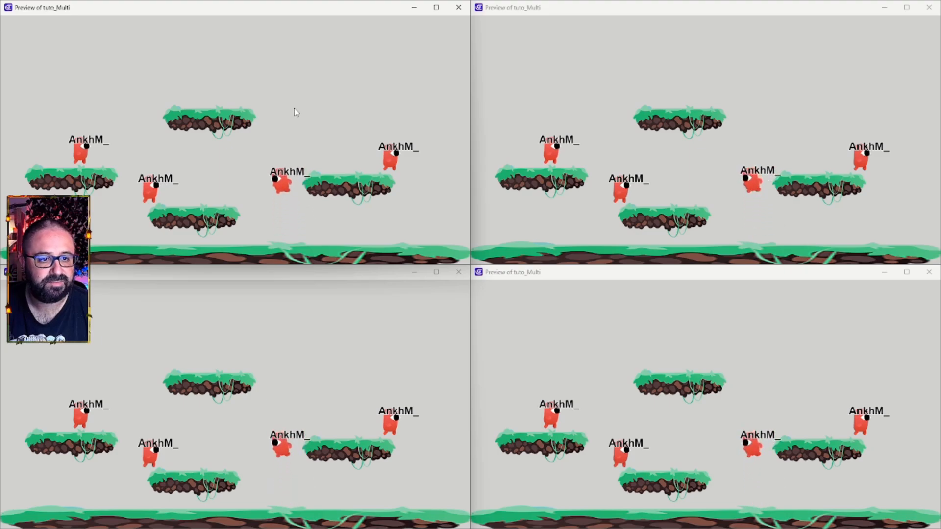
key("Right")
key("Left")
key("space")
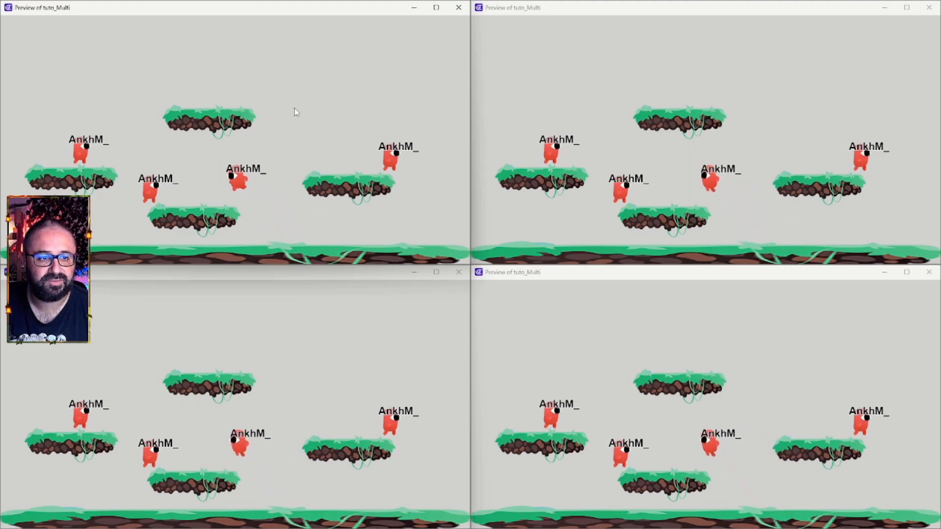
key("Right")
key("Right")
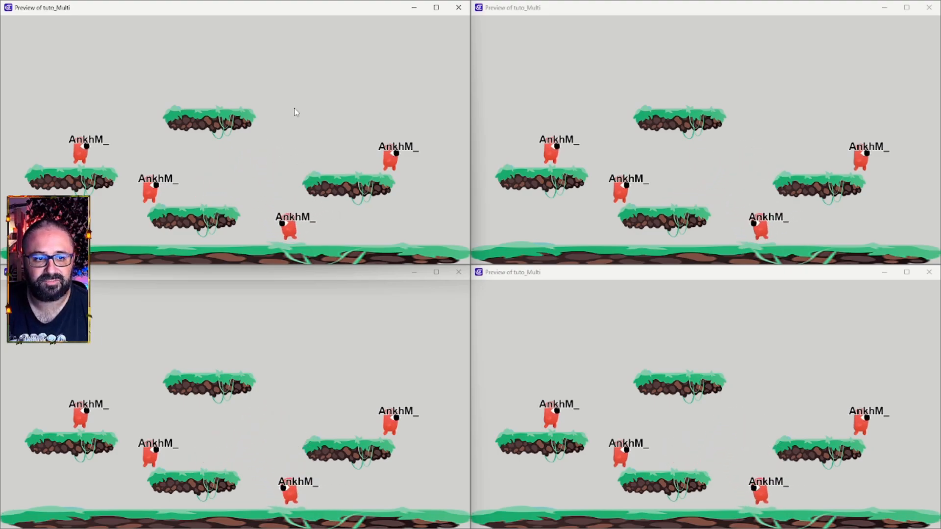
key("Left")
key("space")
- Test Player 4's hero in its own preview by moving it both ways and jumping from the rightmost platform to the ground
left_click(563, 296)
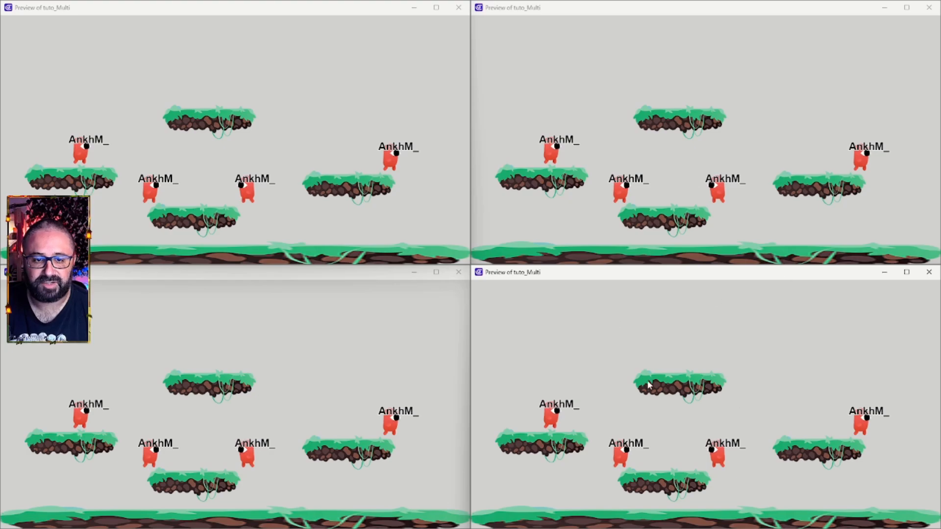
key("Left")
key("Right")
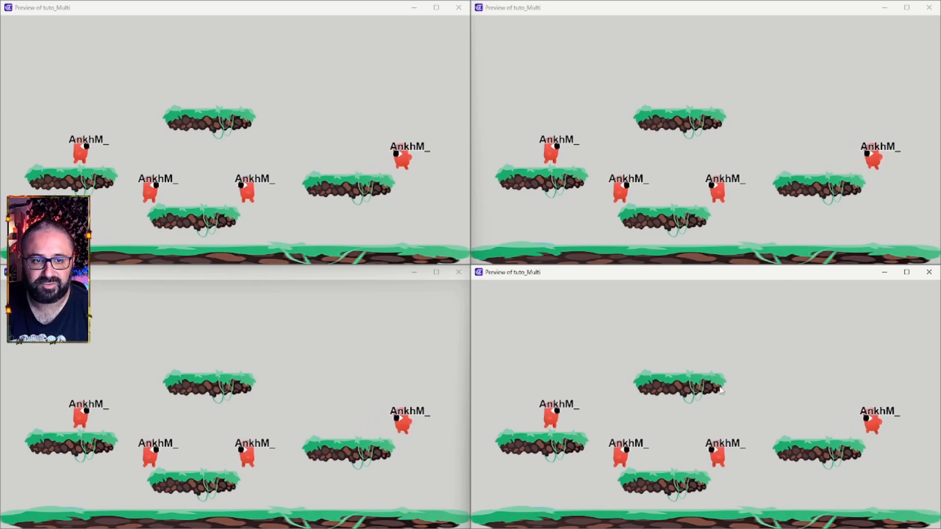
key("Left")
key("space")
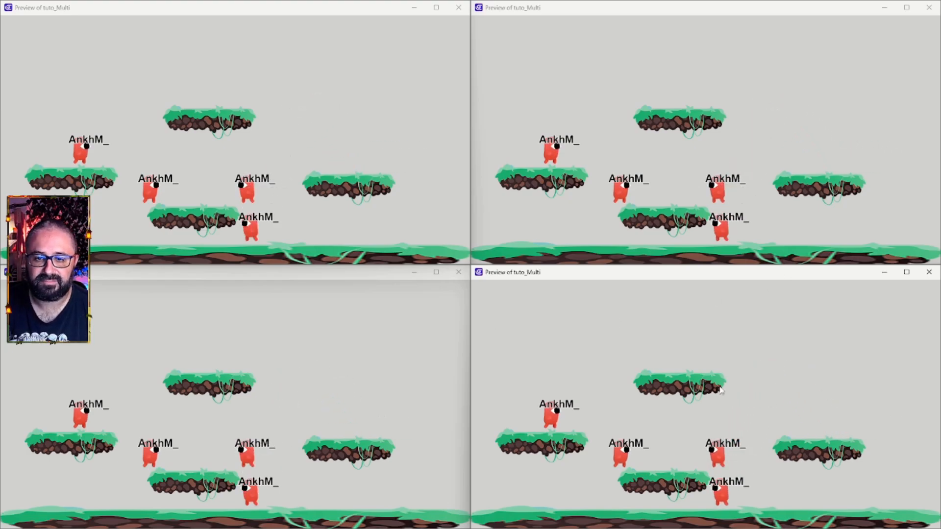
key("Right")
- Close all four game previews and save the project
left_click(452, 189)
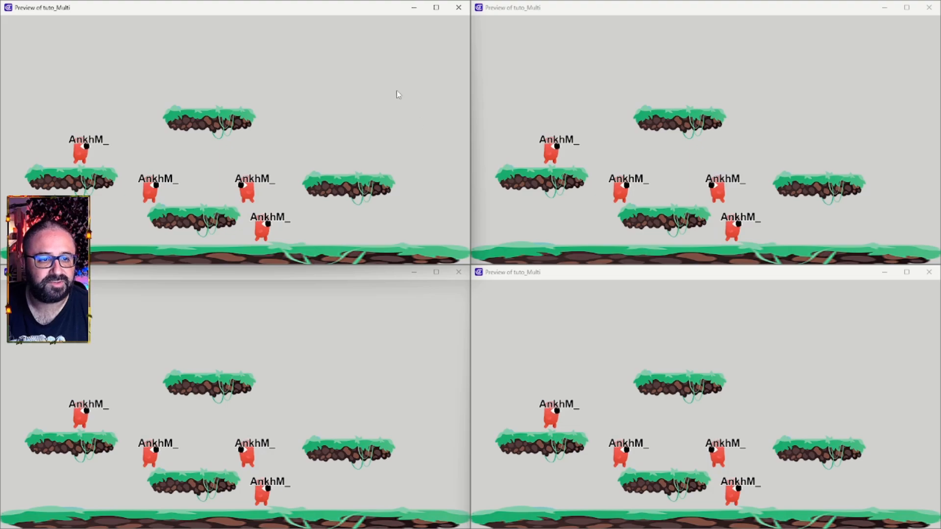
left_click(460, 9)
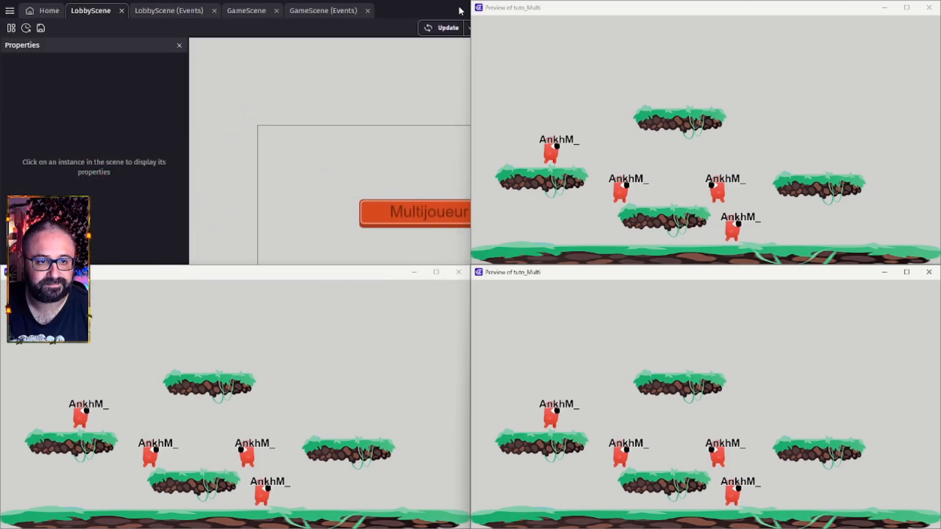
left_click(925, 11)
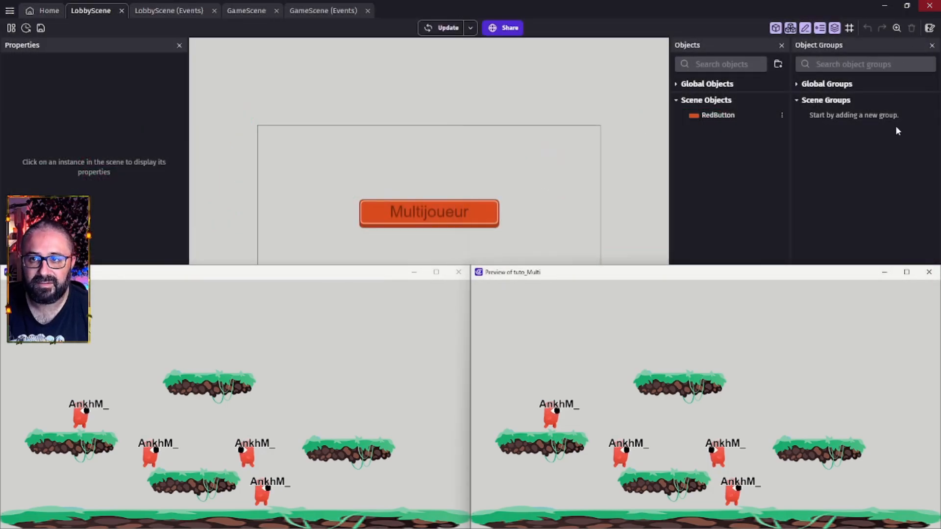
left_click(929, 272)
left_click(458, 272)
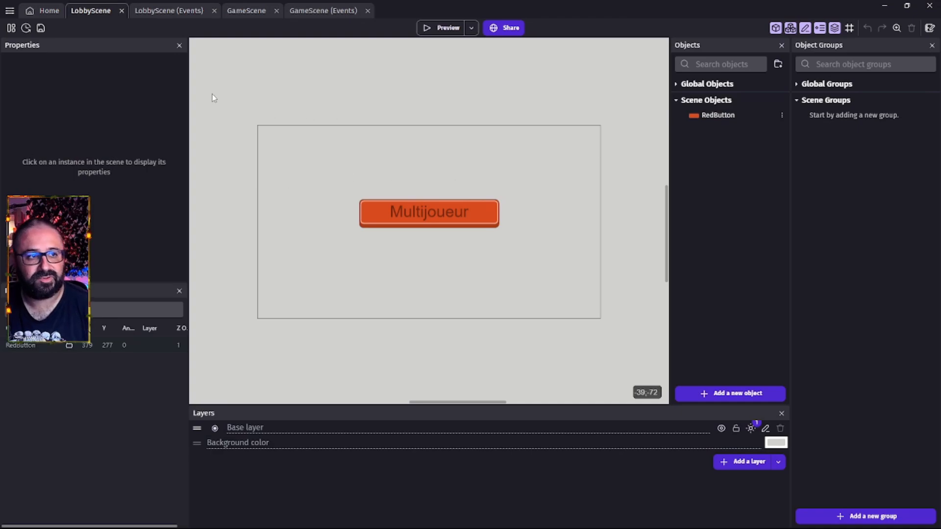
key("ctrl+s")
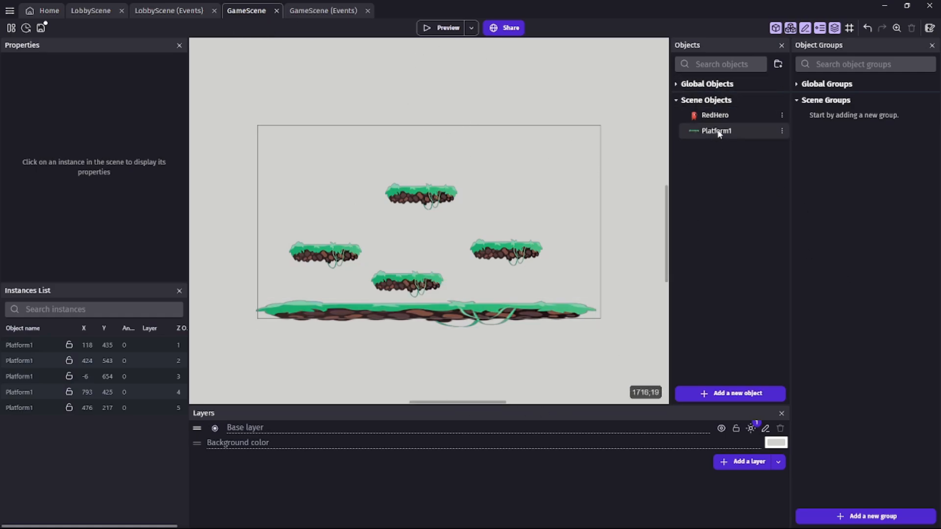
- Review the LobbyScene layout and inspect the behaviors of Platform1 in GameScene without changing them
left_click(99, 14)
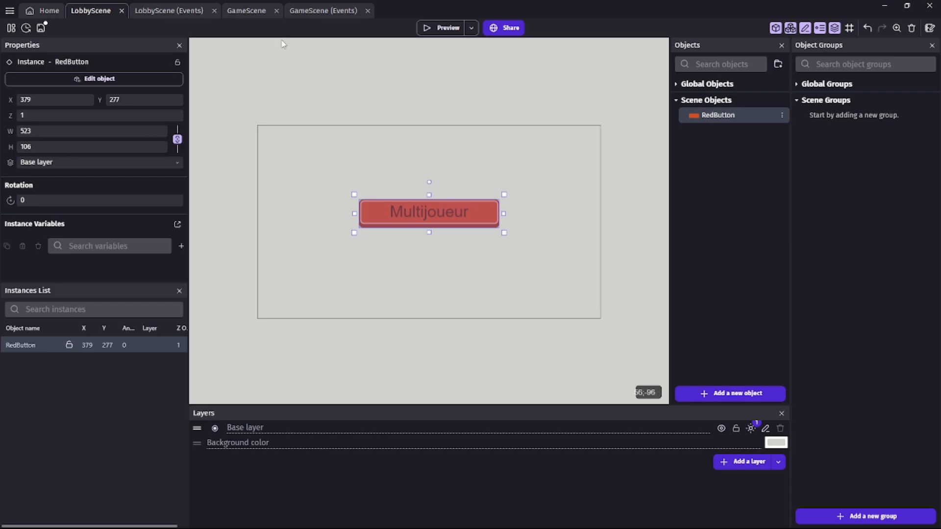
left_click(252, 11)
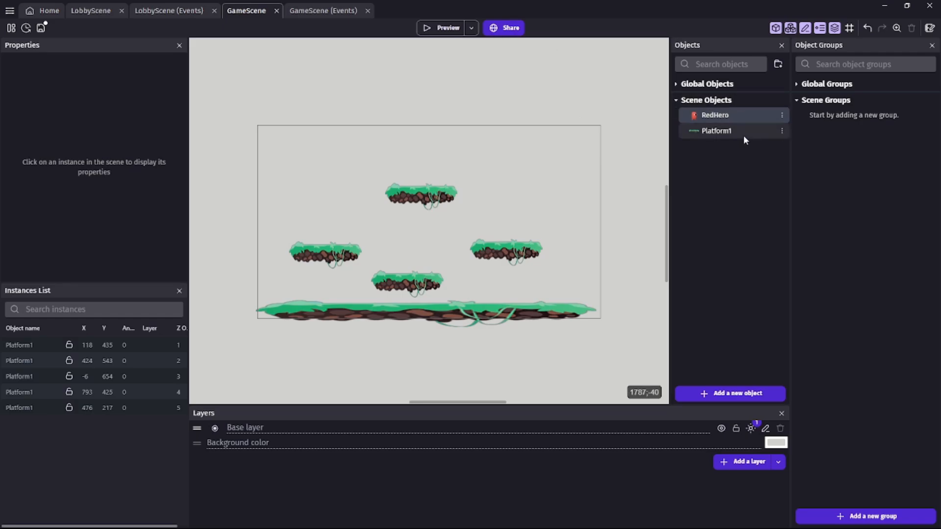
double_click(719, 131)
left_click(405, 54)
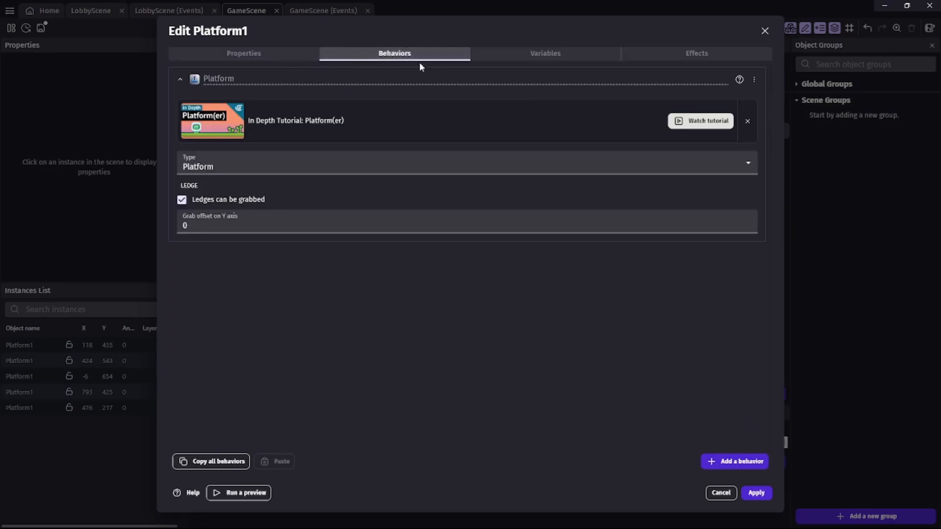
key("Escape")
- Find behaviors matching "platform", add Platformer character animator to RedHero with its default settings, apply it and save the project
double_click(717, 114)
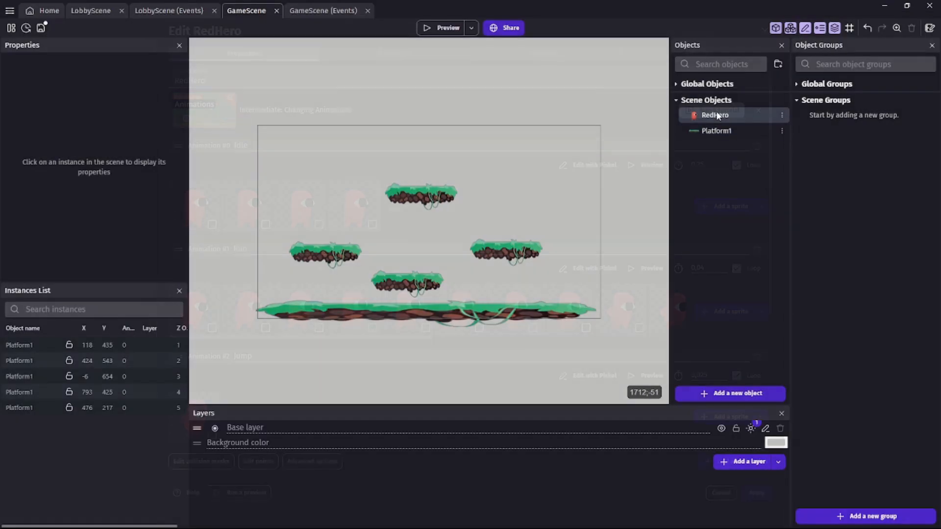
left_click(363, 54)
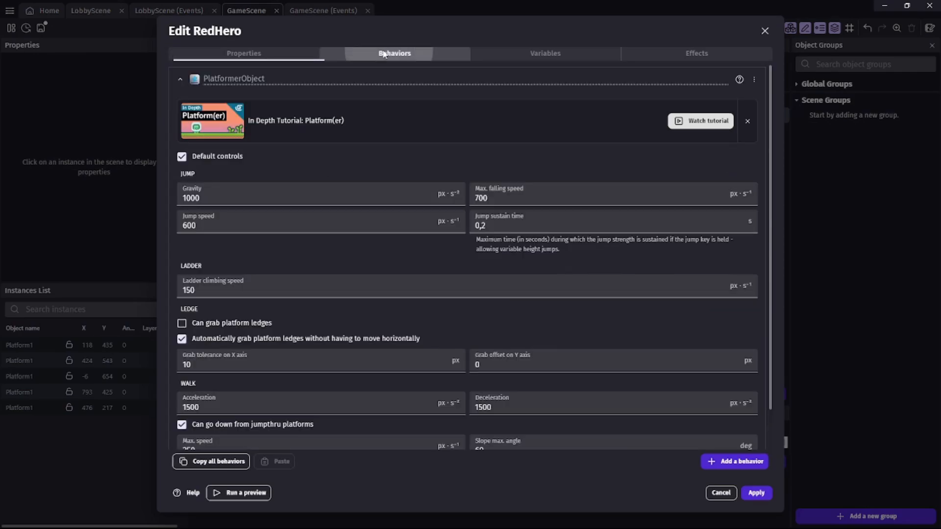
left_click(239, 87)
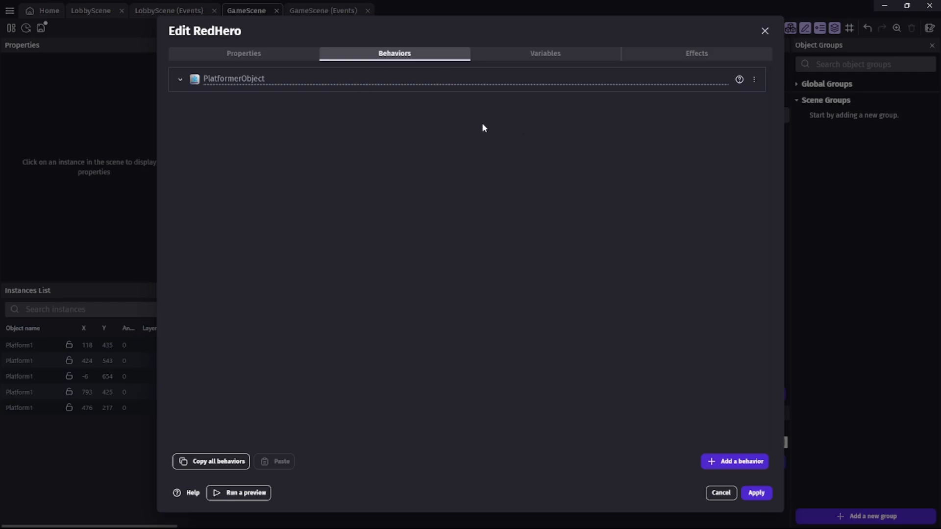
left_click(737, 463)
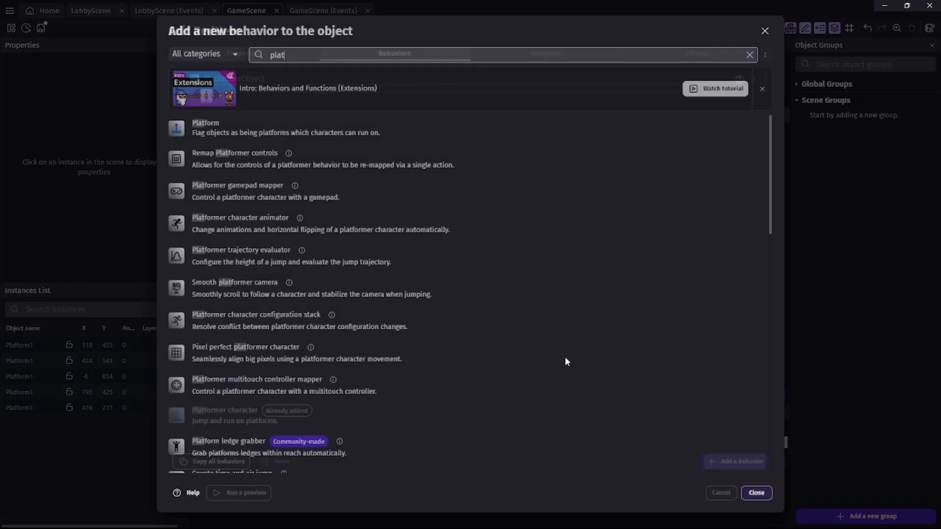
double_click(267, 54)
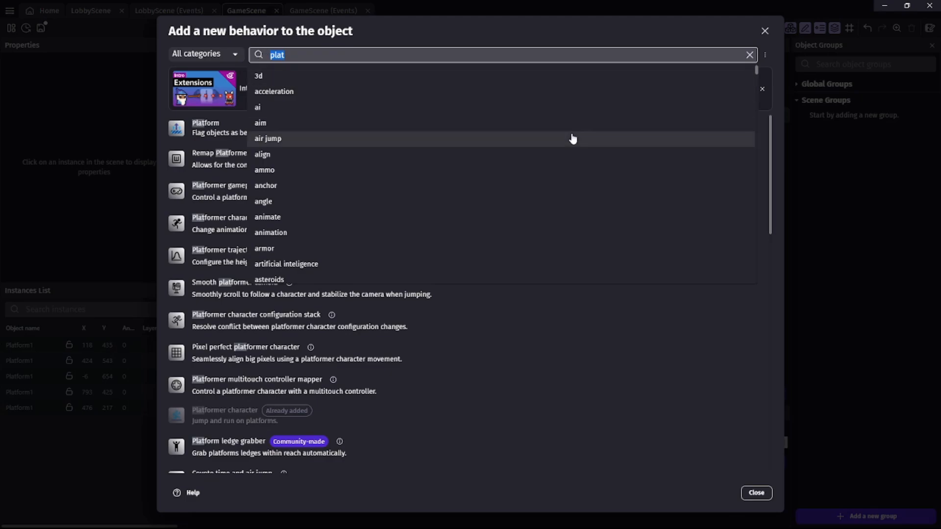
type("platform")
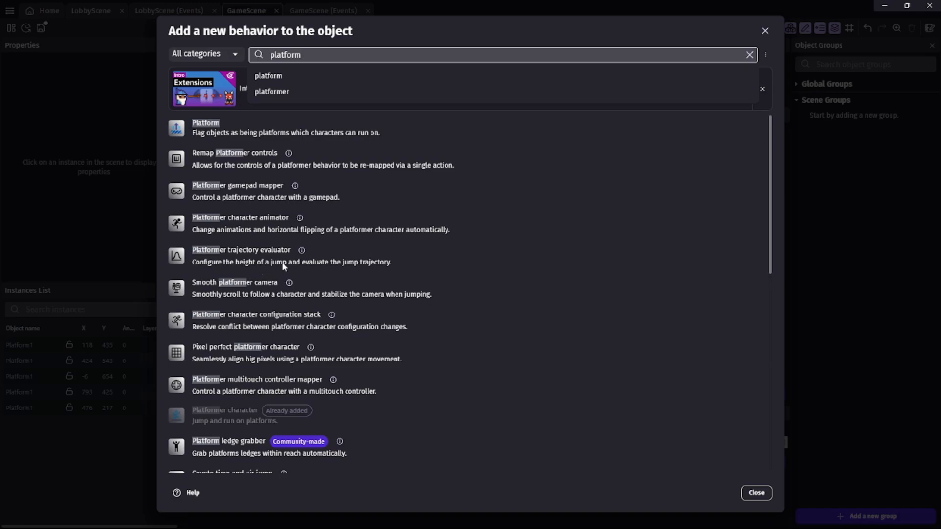
left_click(249, 228)
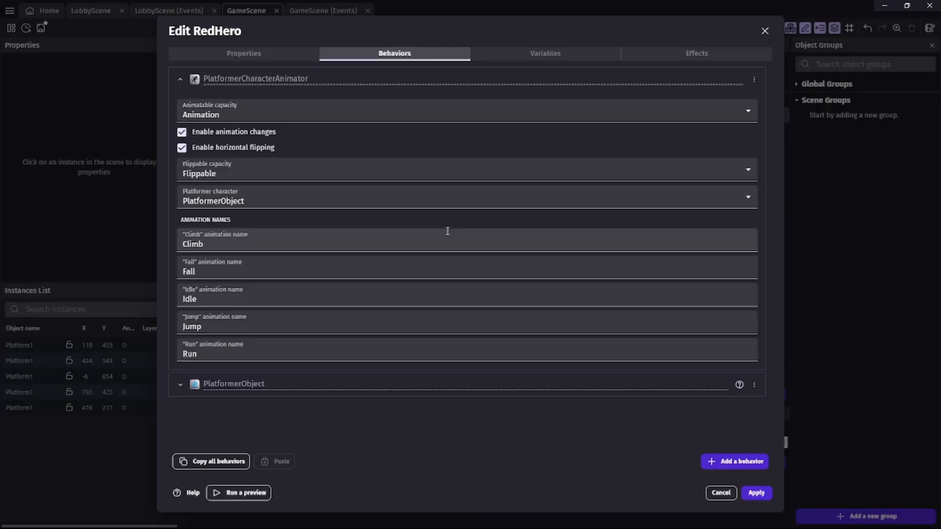
left_click(179, 80)
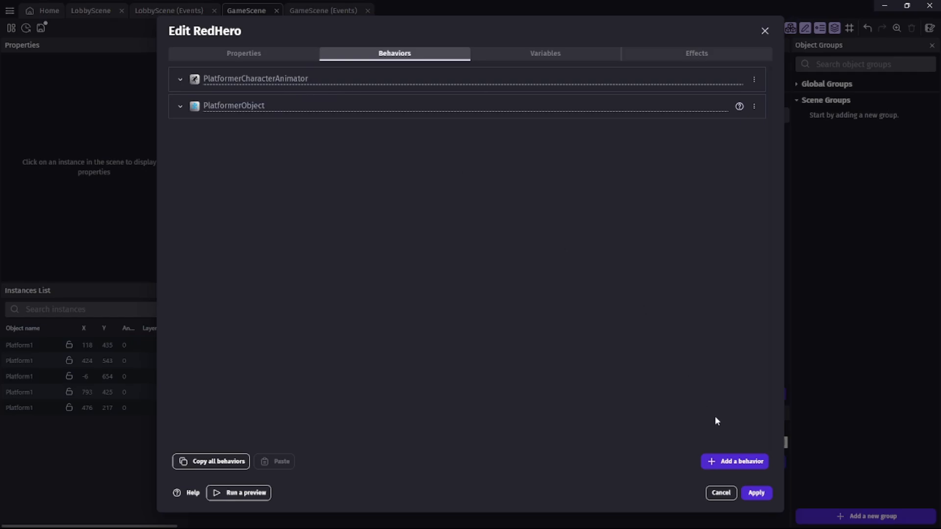
left_click(756, 493)
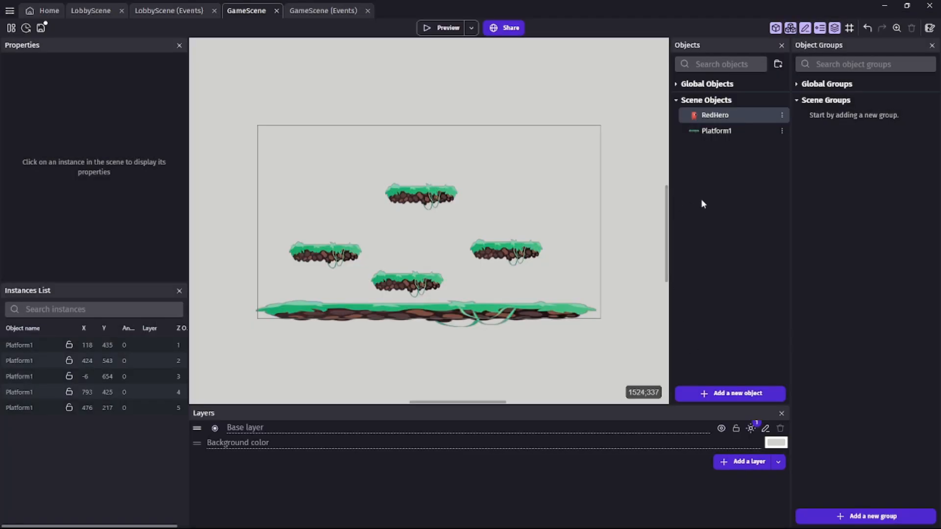
key("ctrl+s")
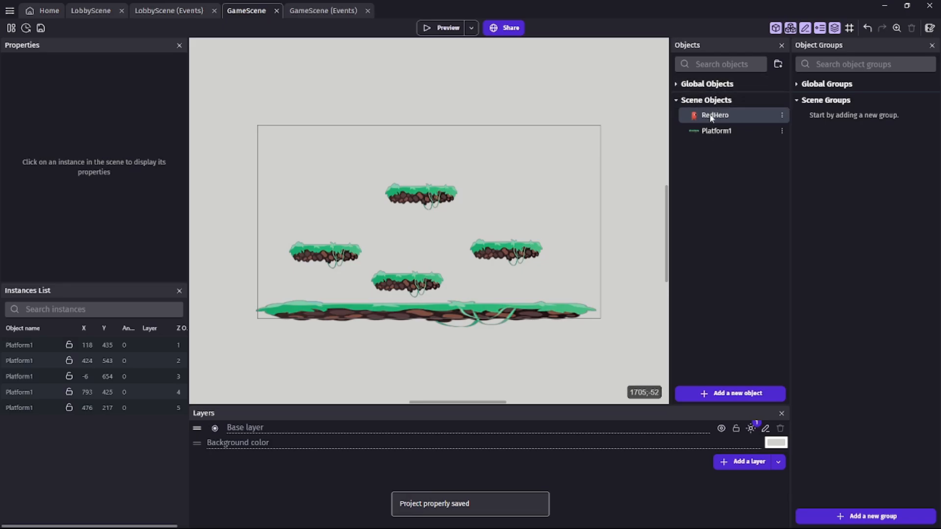
- Place a RedHero instance above the highest platform at about X 546, Y 61, and test its left and right movement in a preview
left_click_drag(687, 116, 406, 148)
left_click(441, 27)
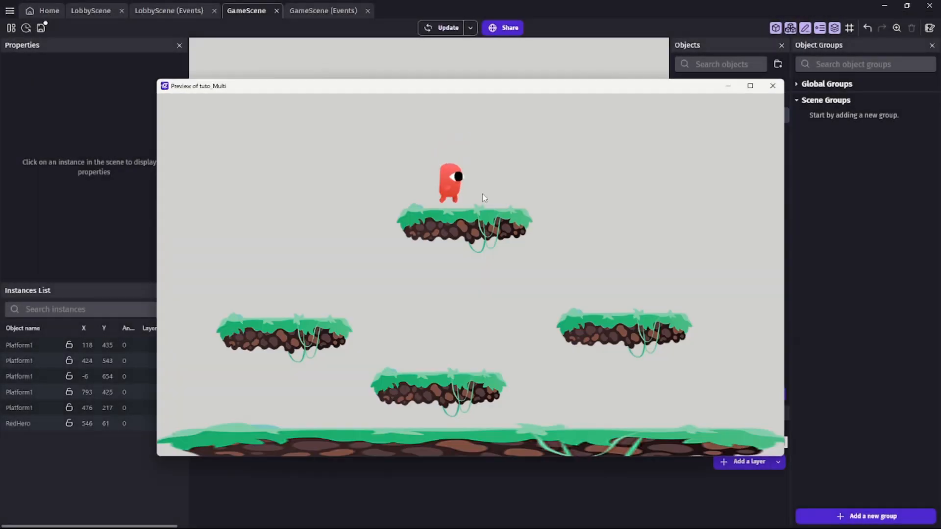
key("Left")
key("Right")
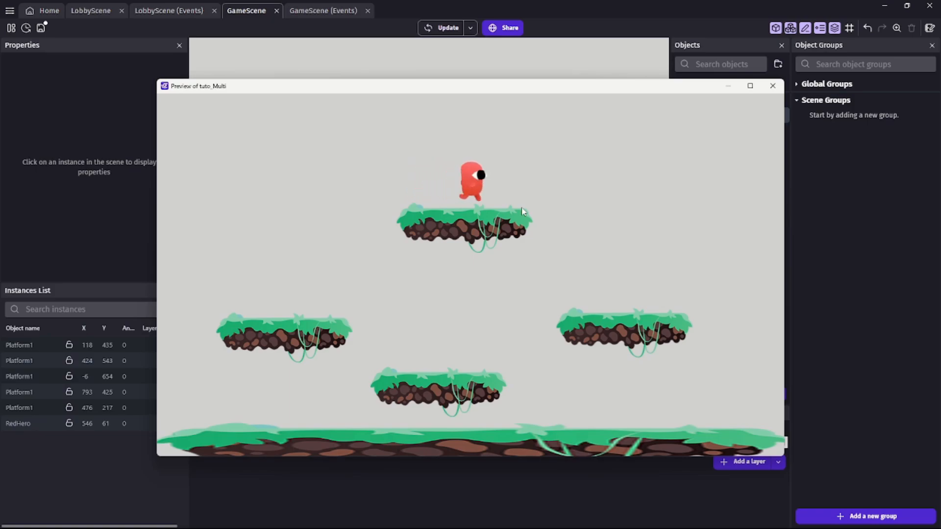
- Test RedHero's jumping between the platforms in both directions and close the preview
key("space")
key("Left")
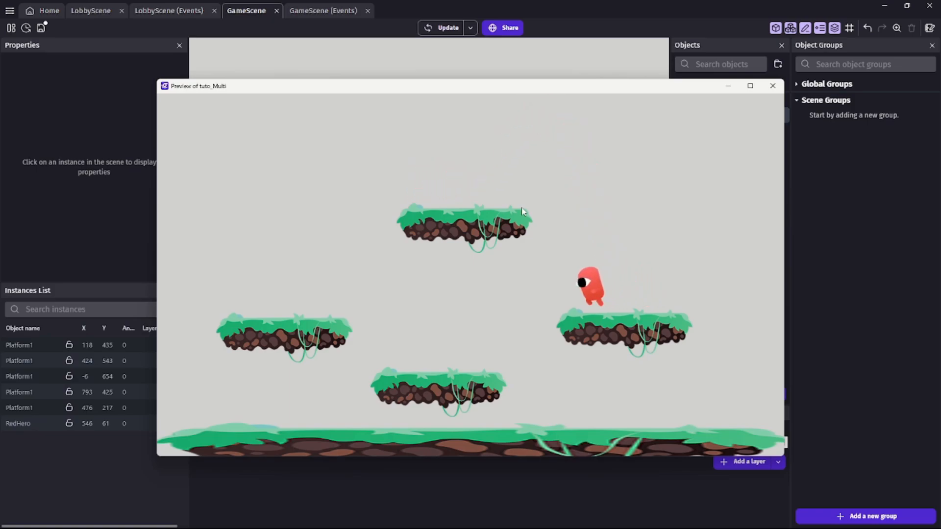
key("space")
key("Left")
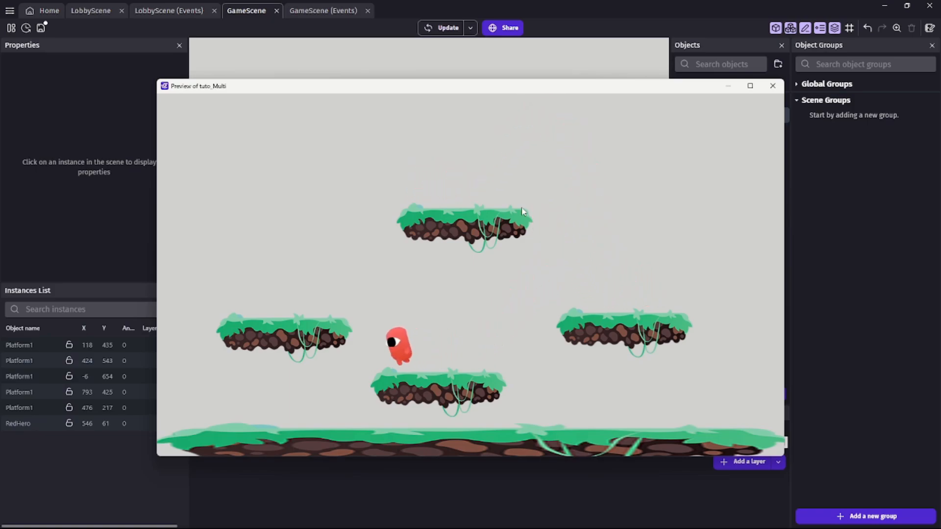
key("Right")
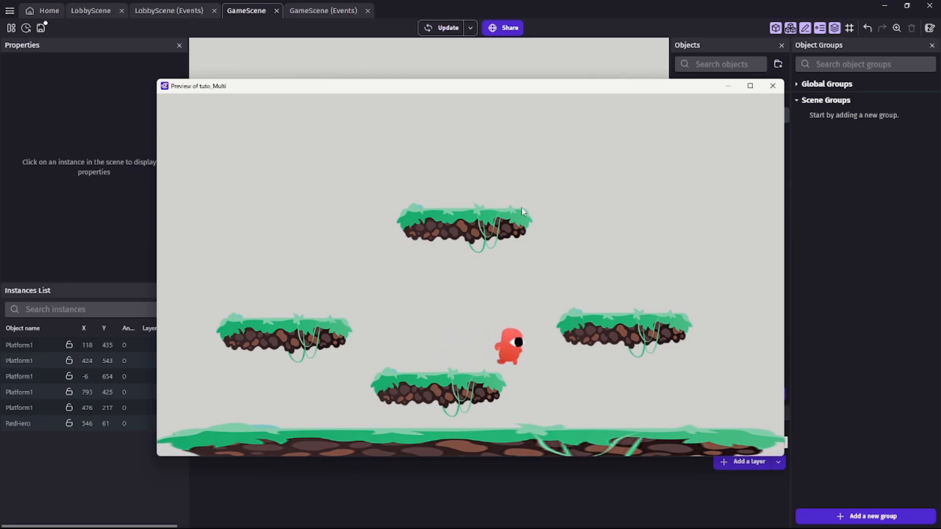
left_click(773, 86)
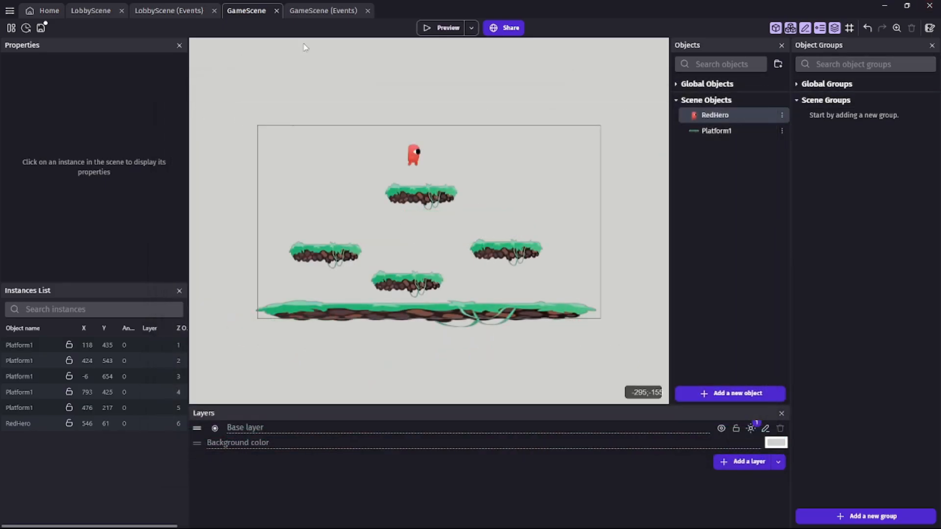
- Disable the authentication banner action and its beginning-of-scene condition in the LobbyScene events
left_click(99, 11)
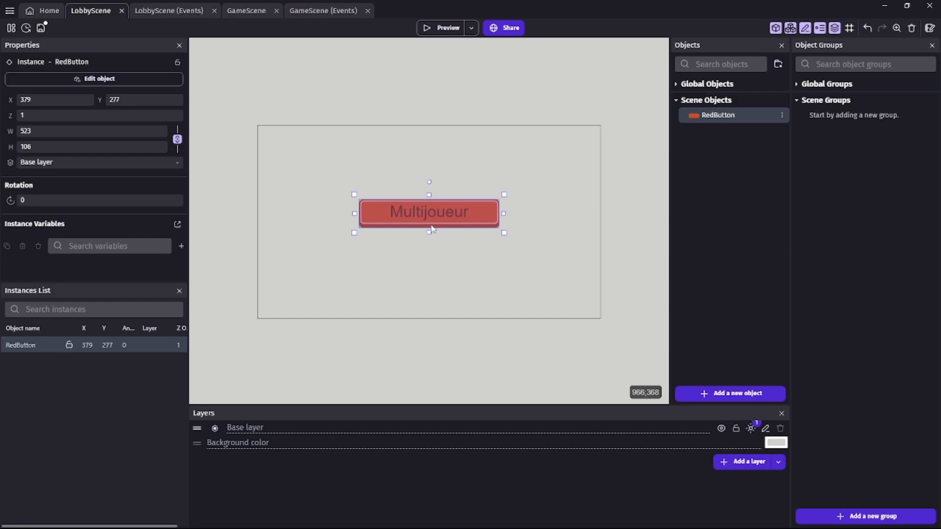
left_click(205, 14)
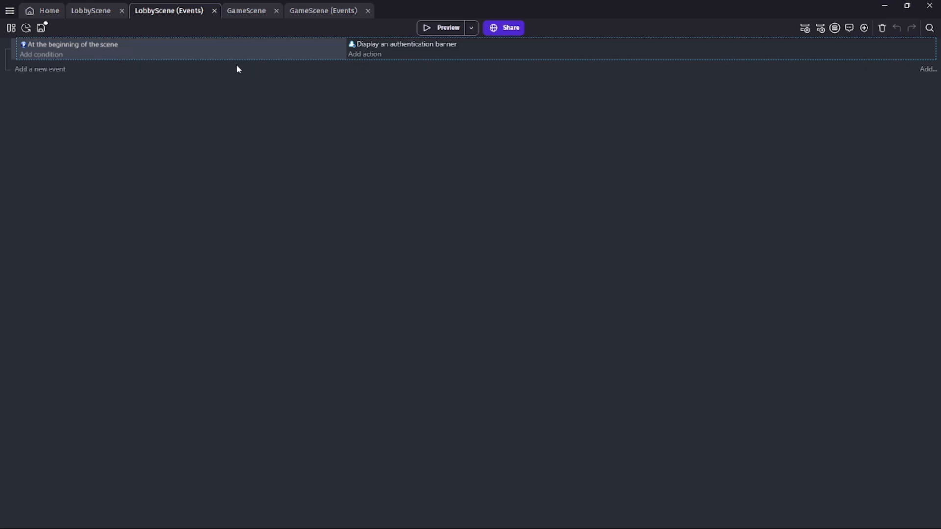
key("d")
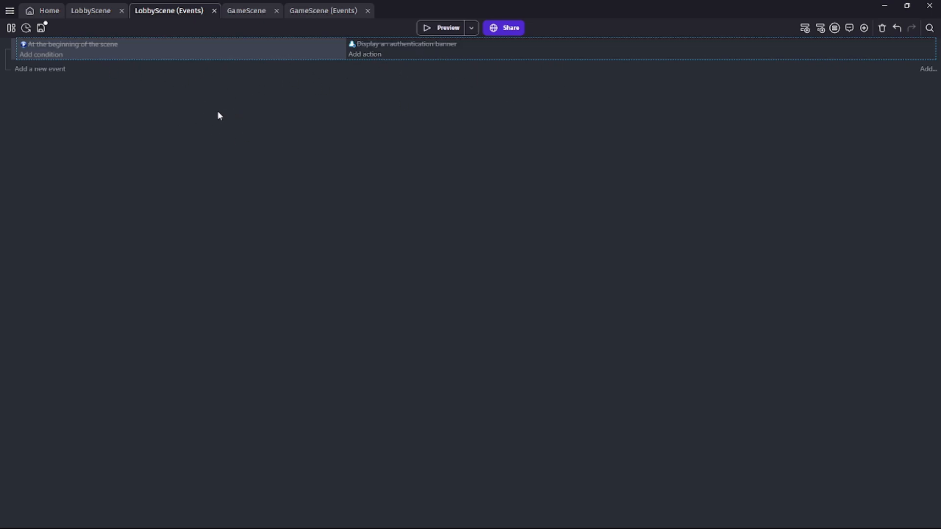
- Add a new LobbyScene event with the condition that RedButton is clicked
left_click(57, 71)
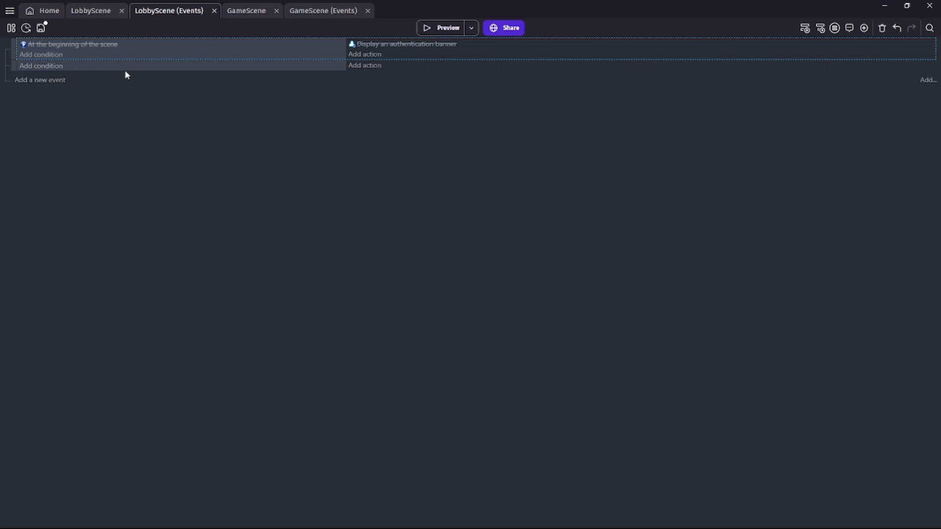
left_click(41, 66)
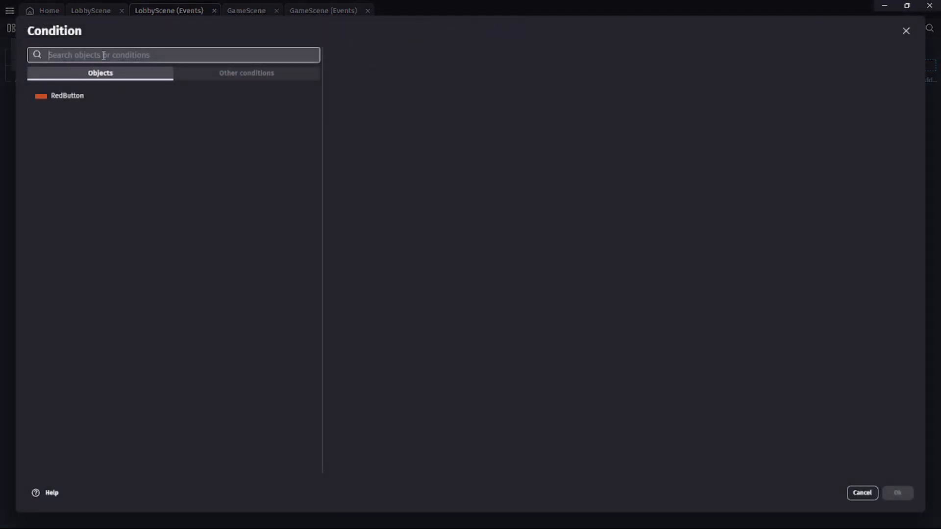
left_click(76, 100)
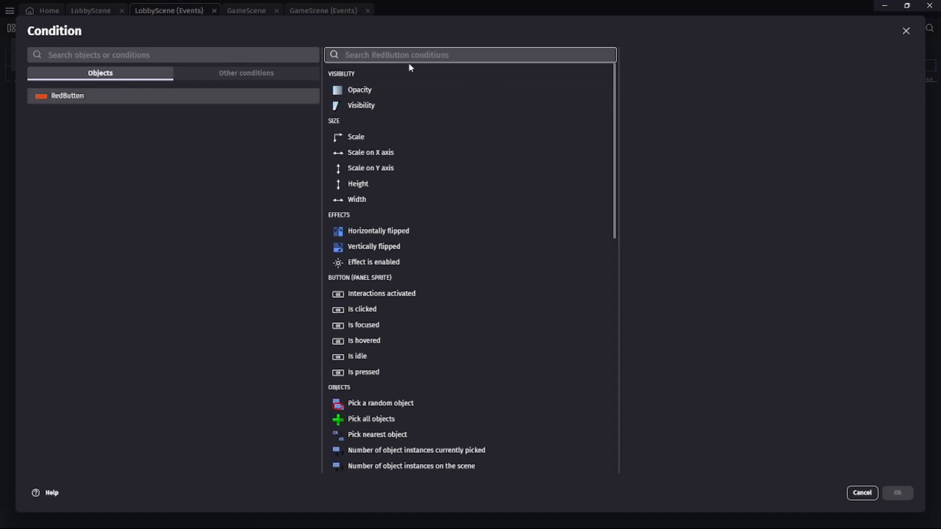
type("click")
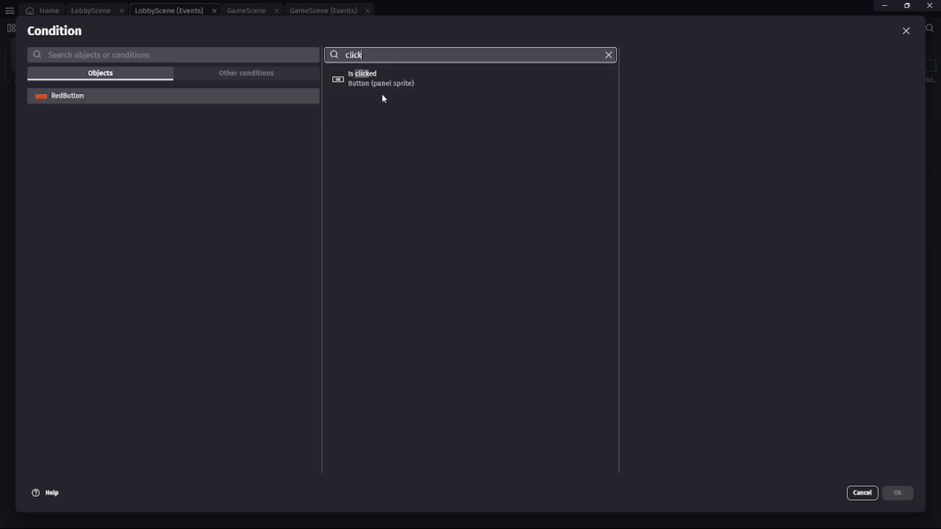
left_click(358, 80)
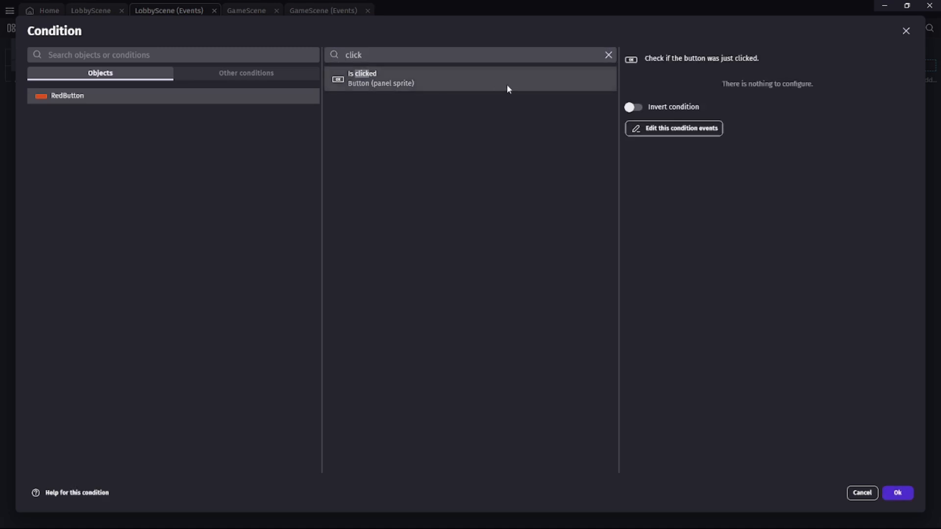
left_click(898, 493)
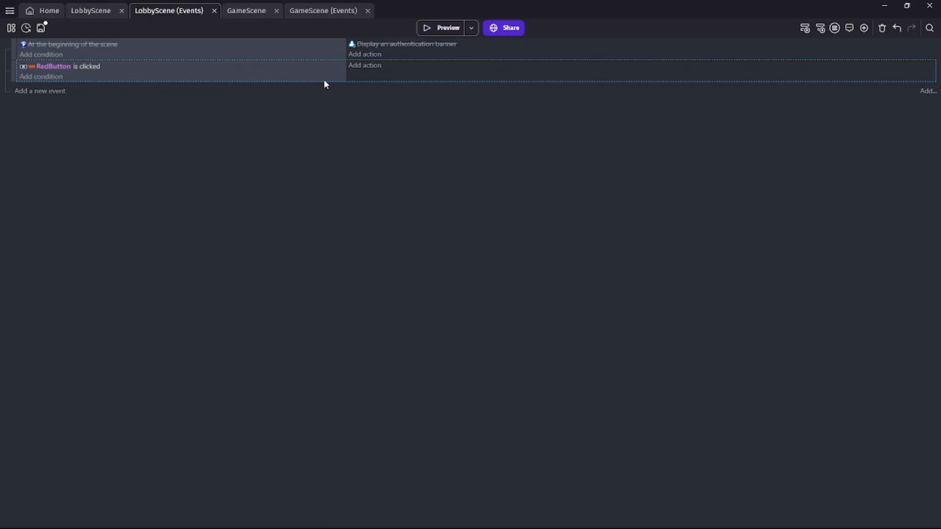
- Add the Open Game Lobbies action to the RedButton click event
left_click(375, 68)
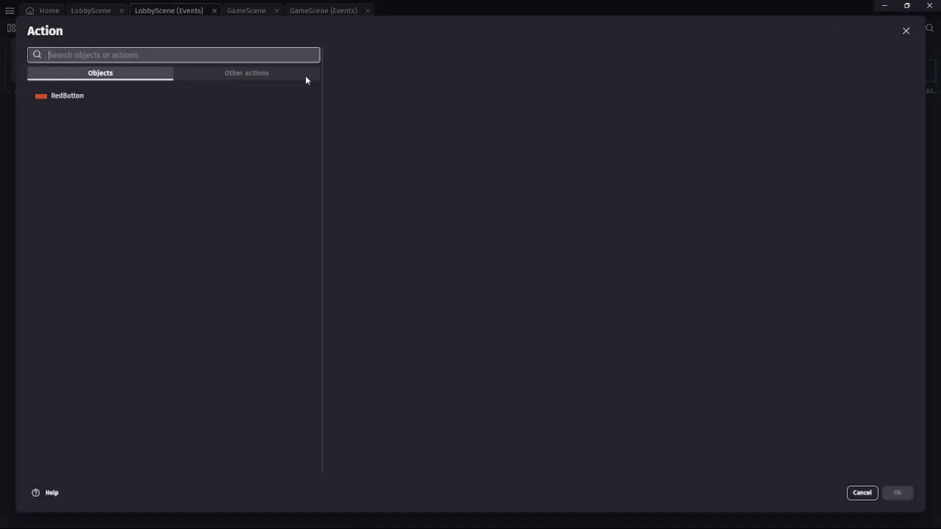
type("lobb")
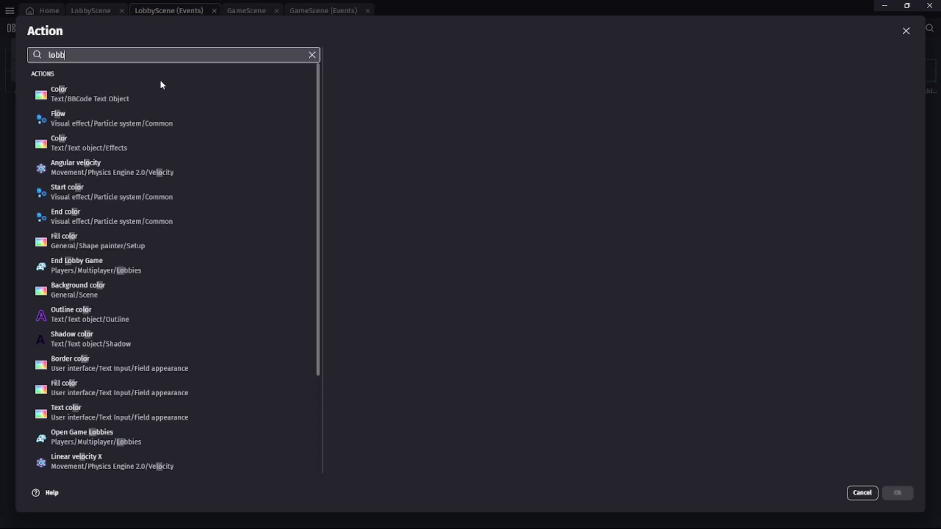
type("ies")
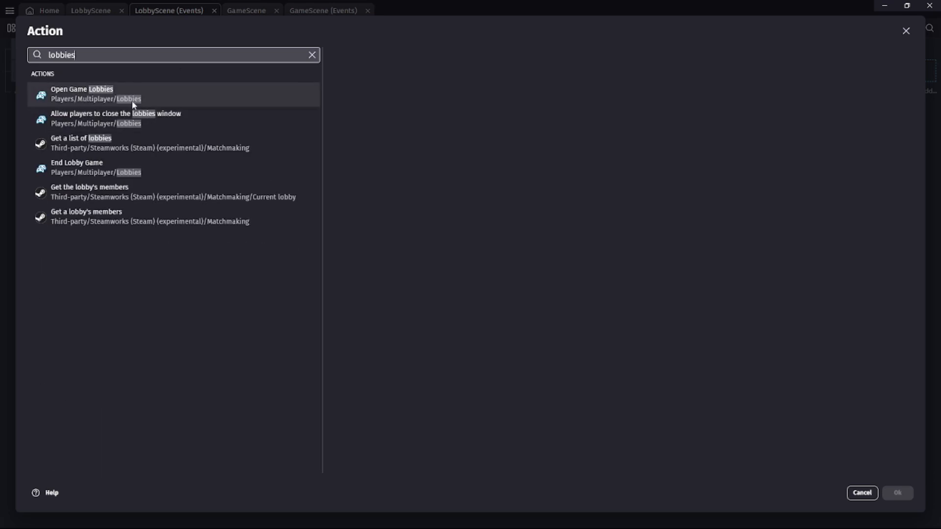
left_click(96, 101)
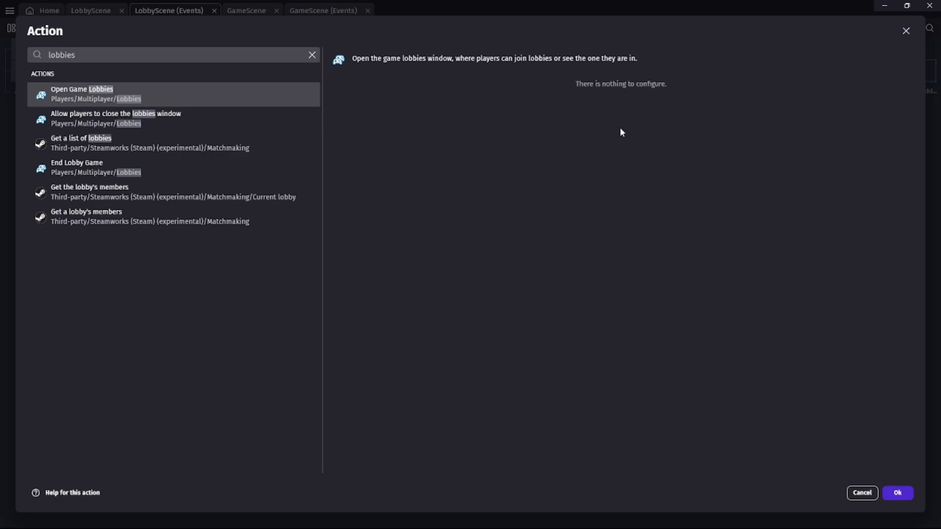
left_click(901, 493)
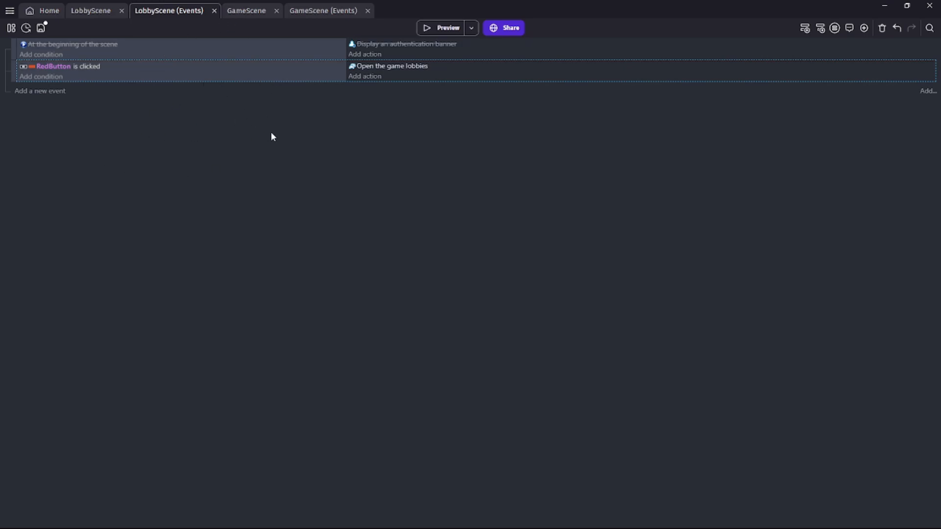
- Add another LobbyScene event with the condition "Lobby game has just started"
left_click(46, 92)
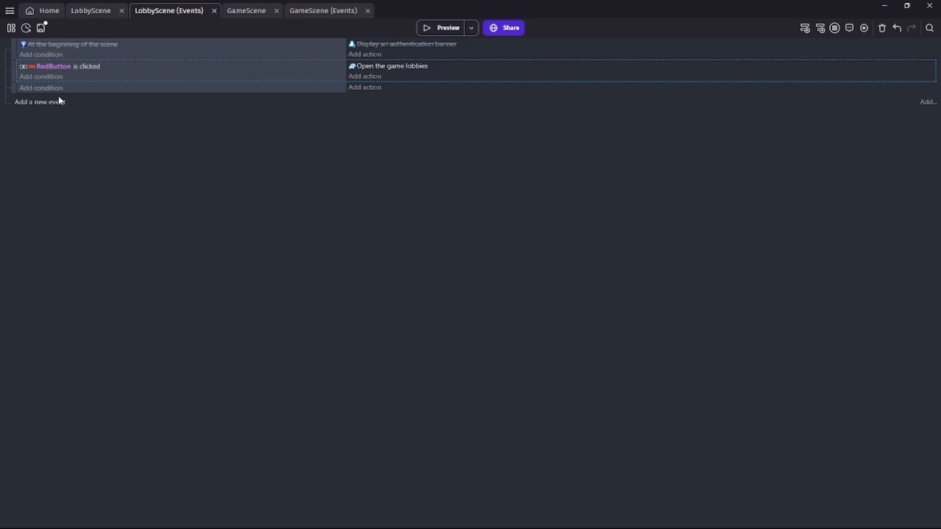
left_click(45, 89)
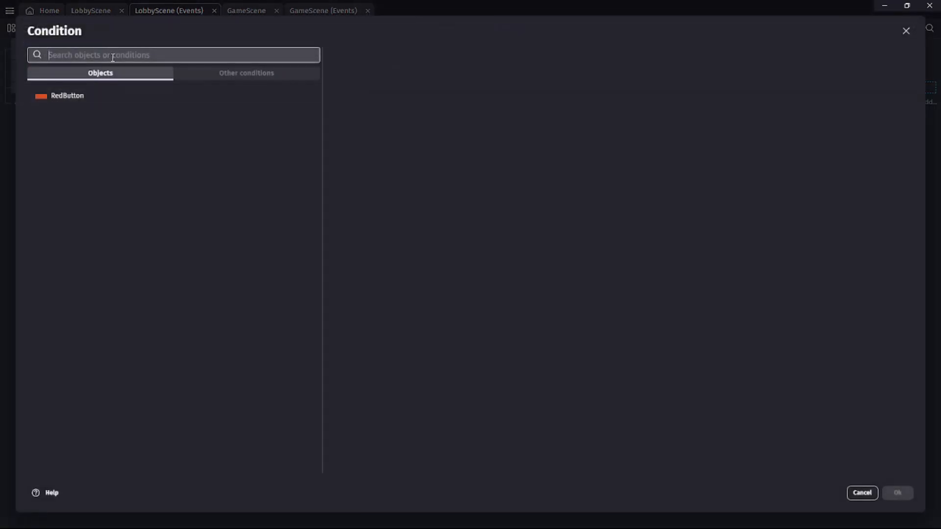
type("lobb")
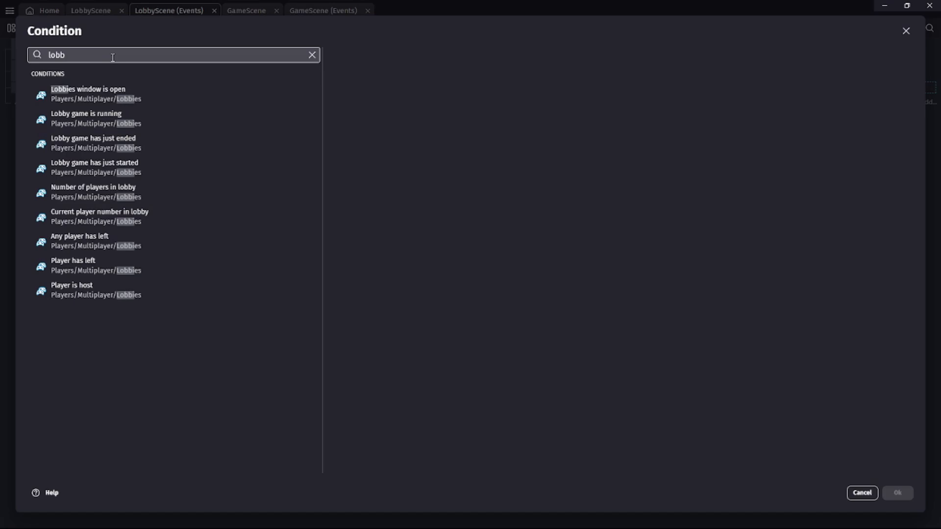
type("iy")
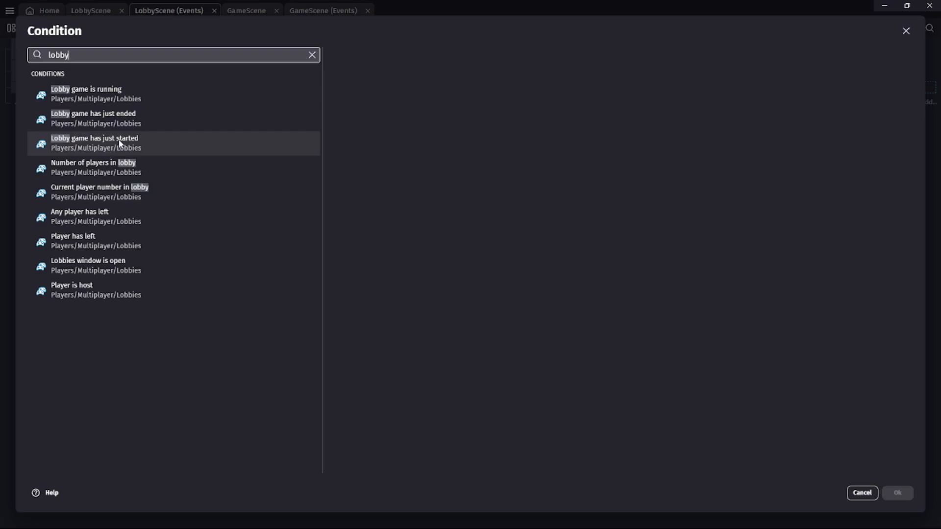
left_click(95, 147)
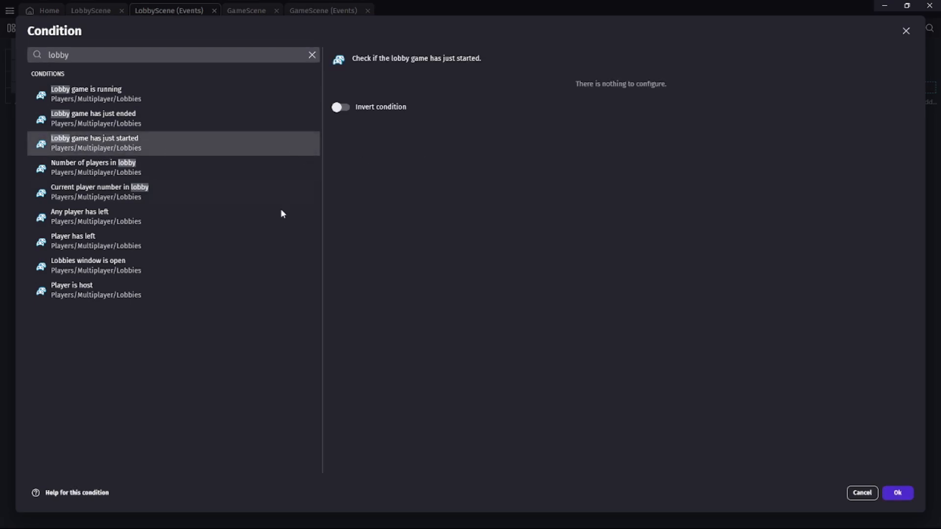
left_click(899, 493)
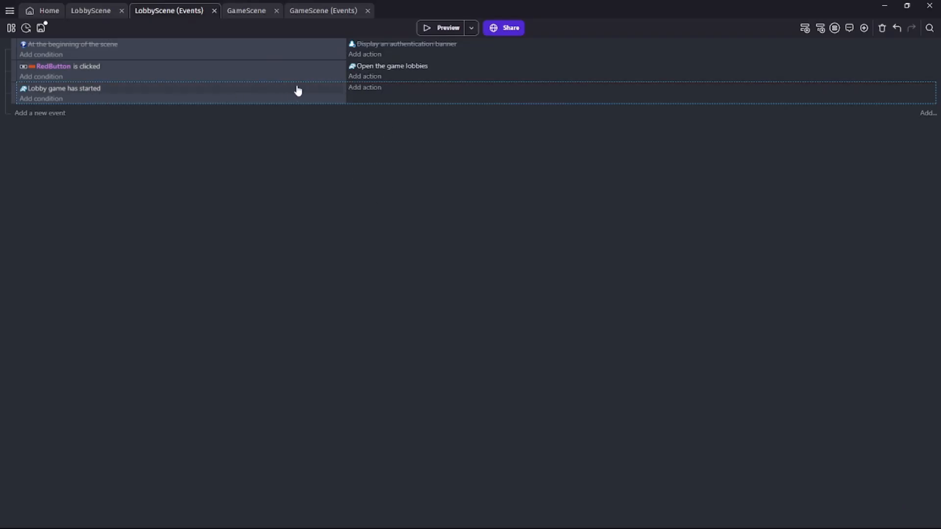
- Make the lobby game start event change the scene to GameScene, and save the project
left_click(371, 88)
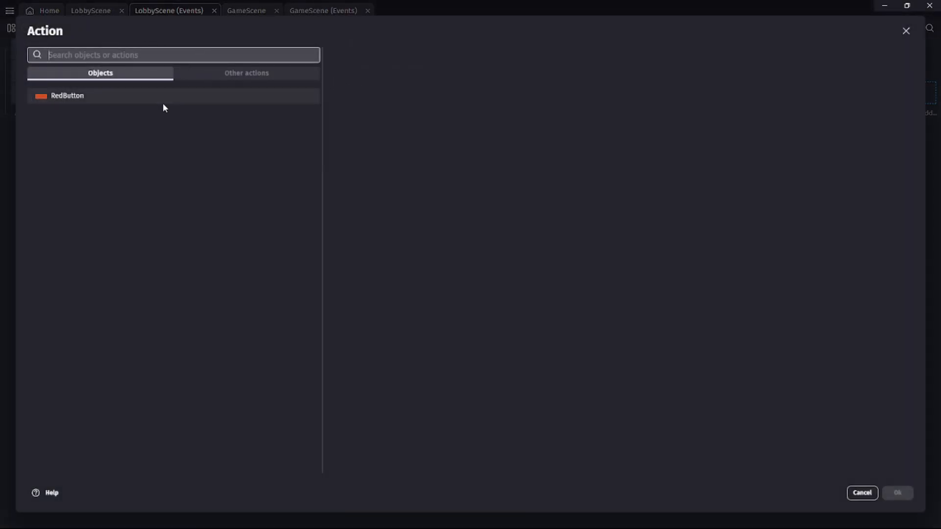
type("change scene")
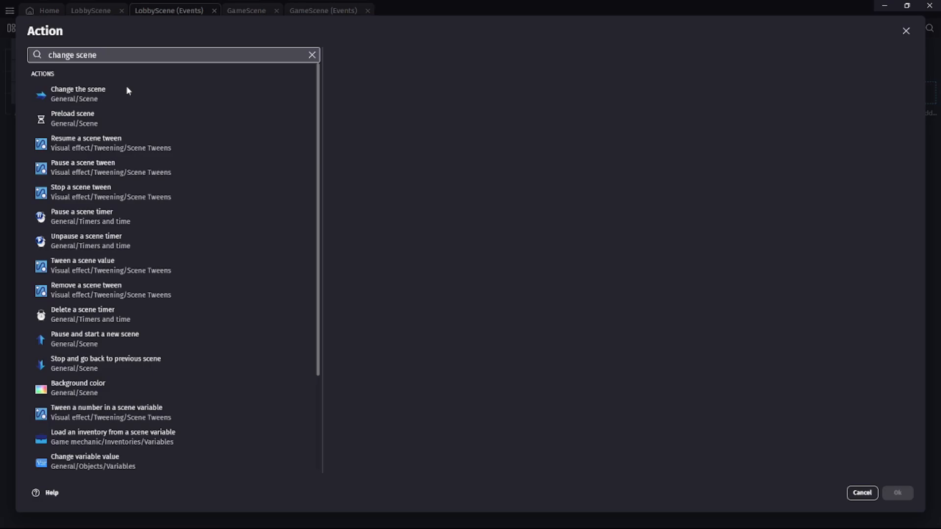
left_click(127, 91)
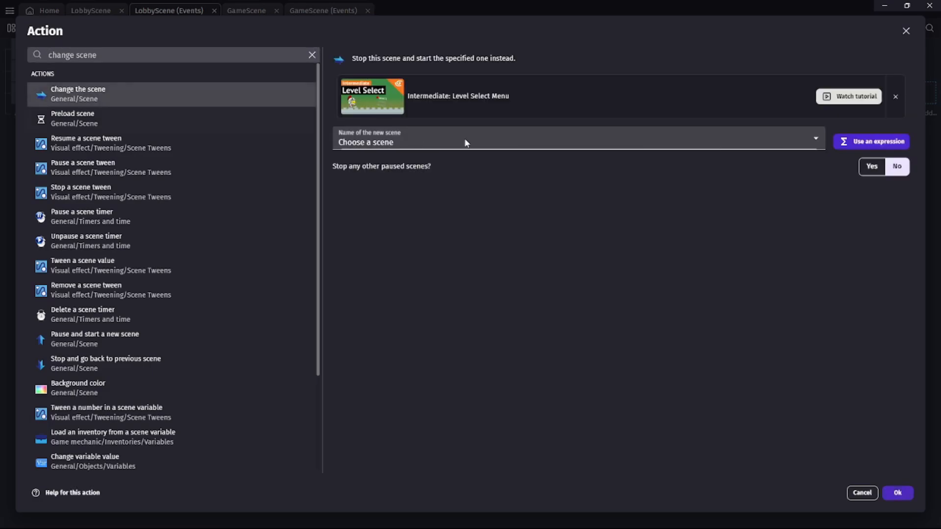
left_click(662, 141)
left_click(445, 176)
left_click(897, 494)
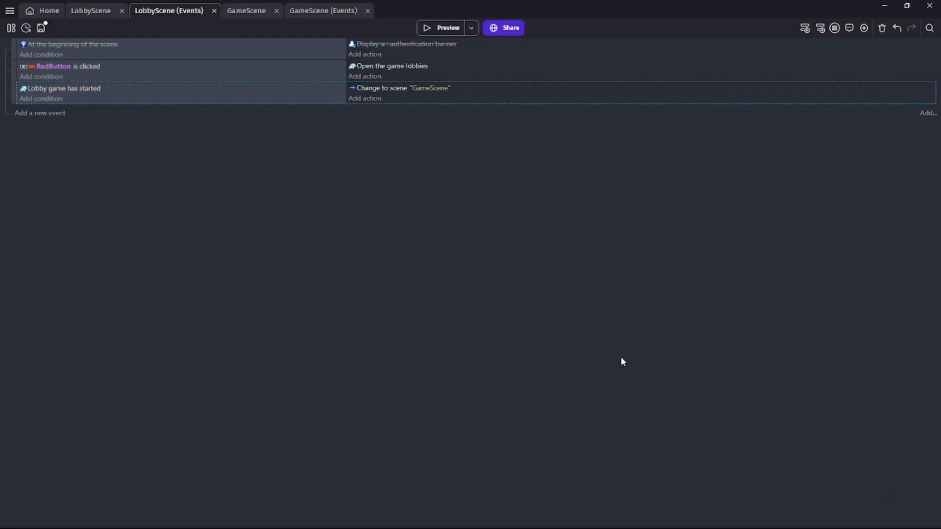
left_click(42, 29)
- Preview the lobby flow: open the lobbies with the Multijoueur button, join Lobby 1, set the player as ready and start the game
left_click(449, 28)
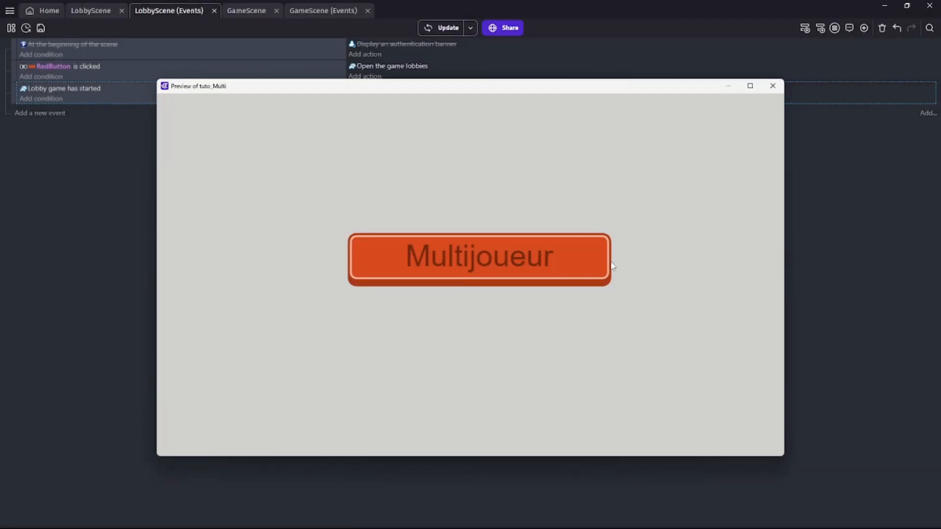
left_click(487, 271)
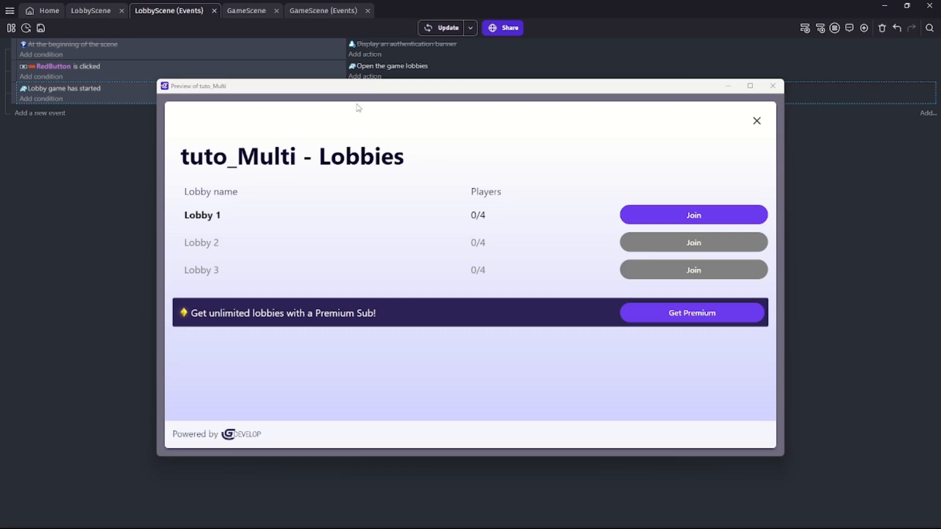
left_click_drag(398, 90, 401, 82)
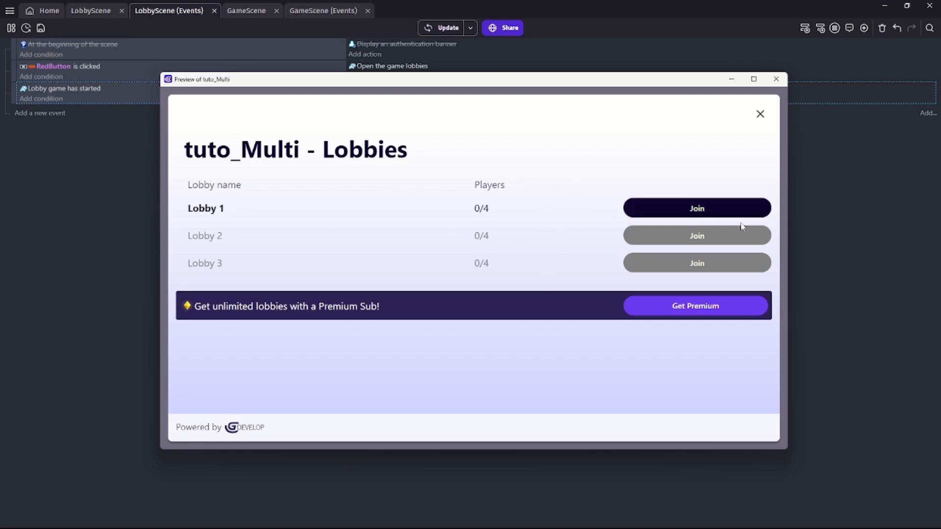
left_click(696, 208)
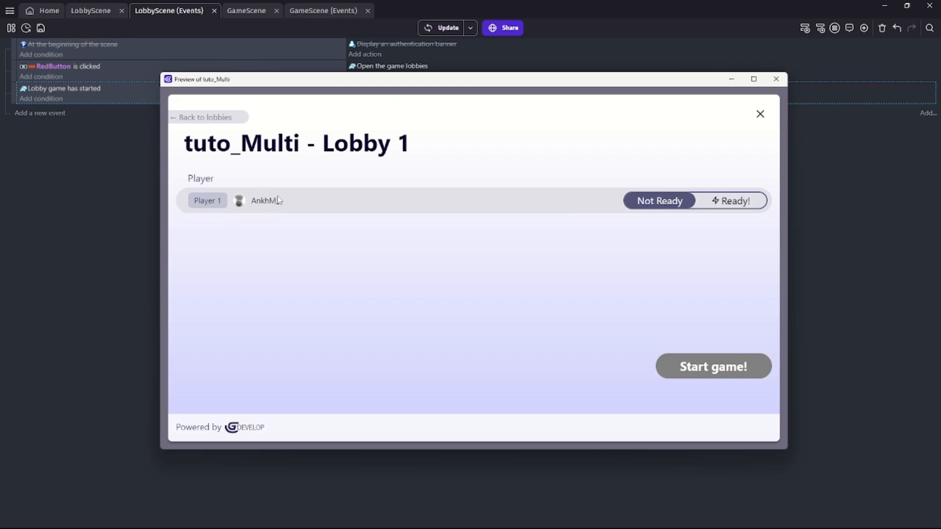
left_click(689, 203)
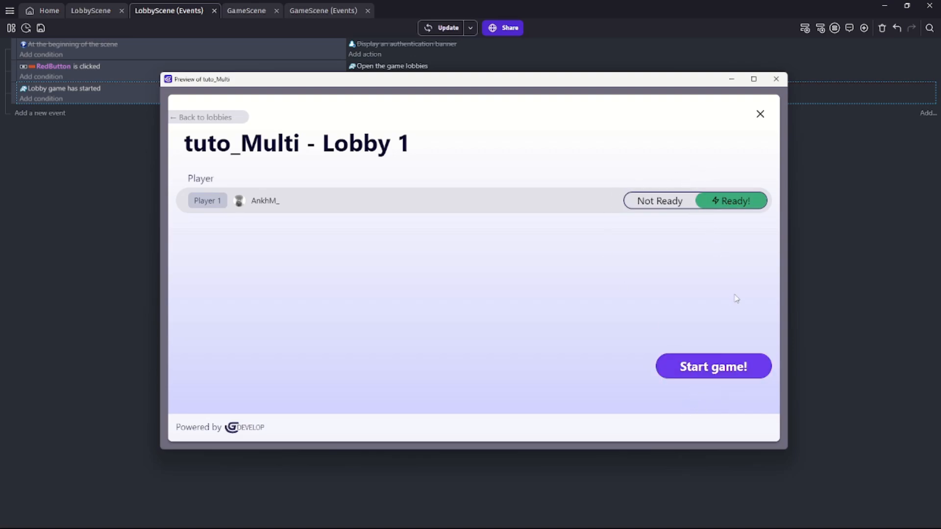
left_click(705, 372)
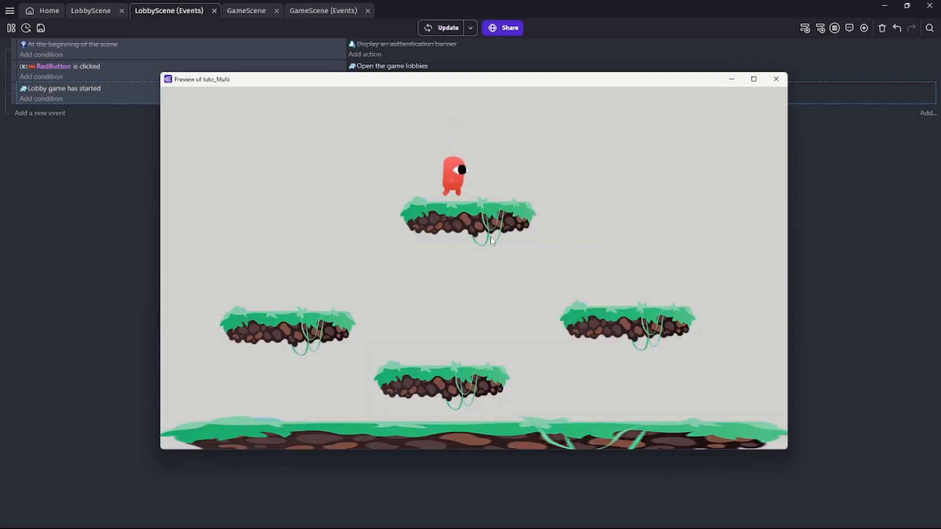
- Test RedHero's left and right movement and jump in the game started from the lobby
key("Right")
key("Left")
key("space")
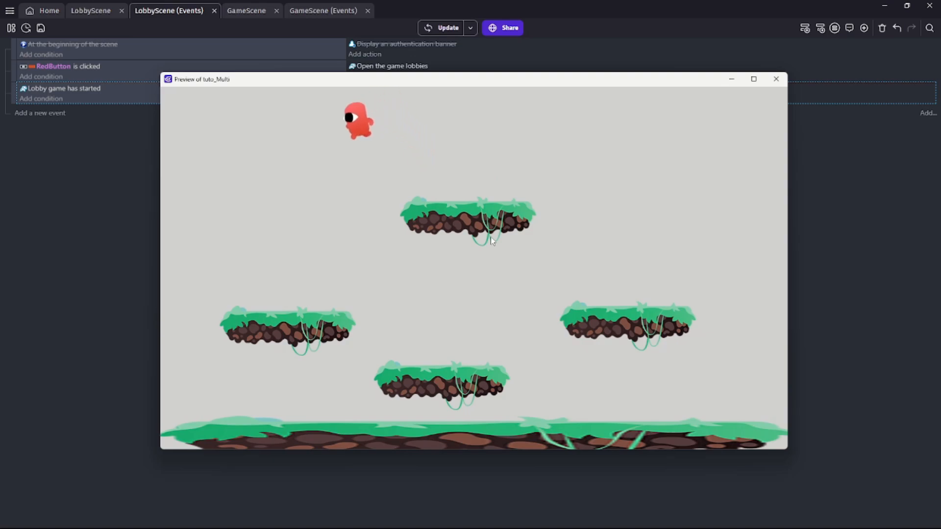
- Test RedHero's jumps between the floating platforms in the running game, and close the preview
key("Right")
key("space")
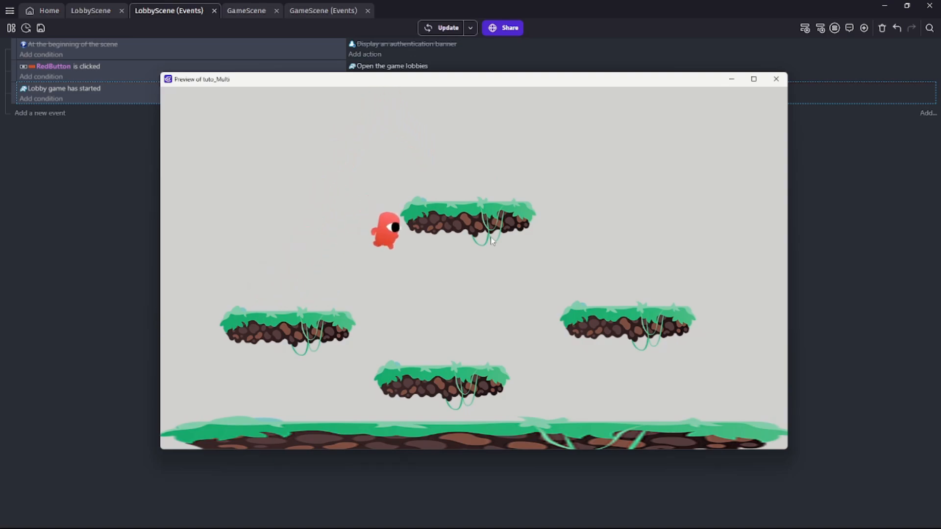
key("space")
key("Right")
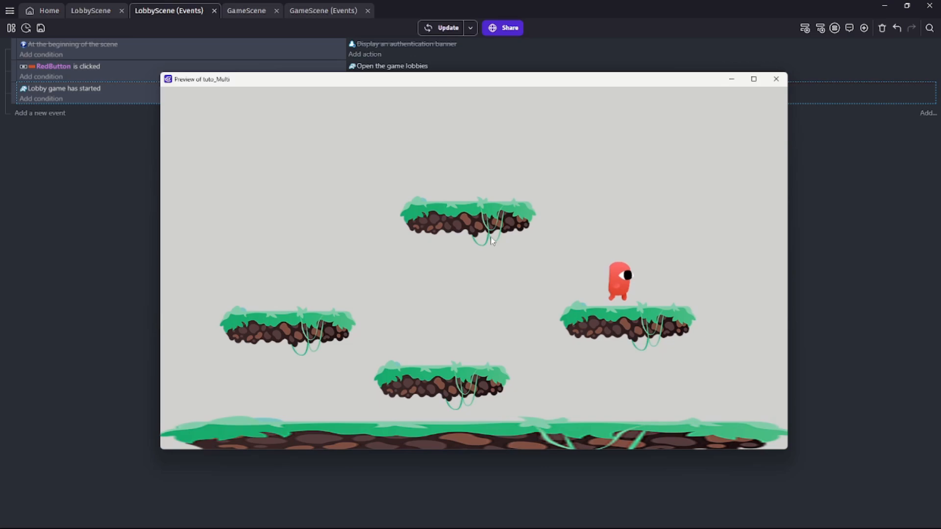
key("Left")
key("Right")
key("space")
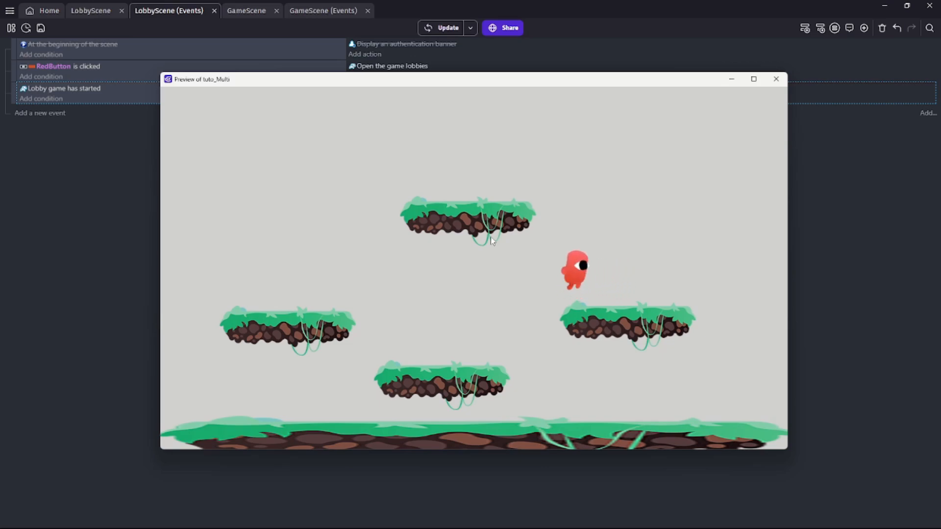
key("Left")
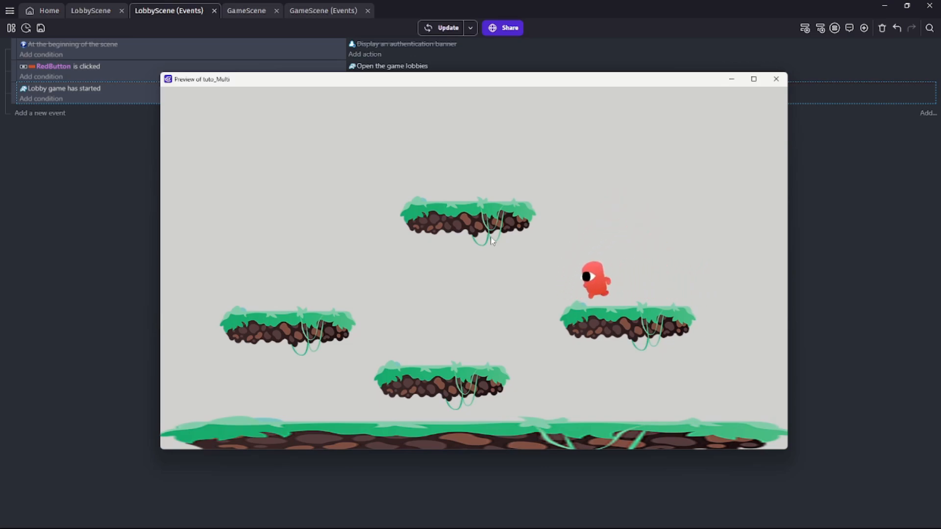
key("space")
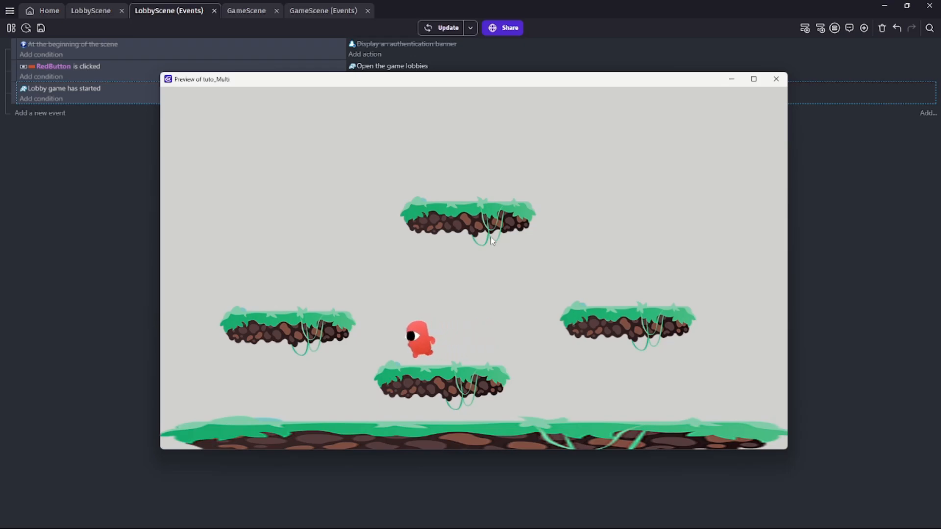
key("space")
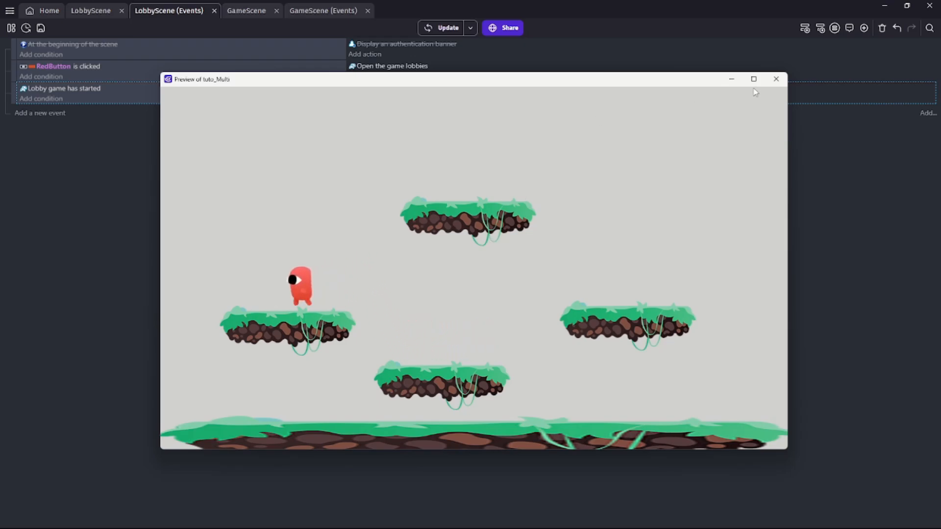
left_click(777, 79)
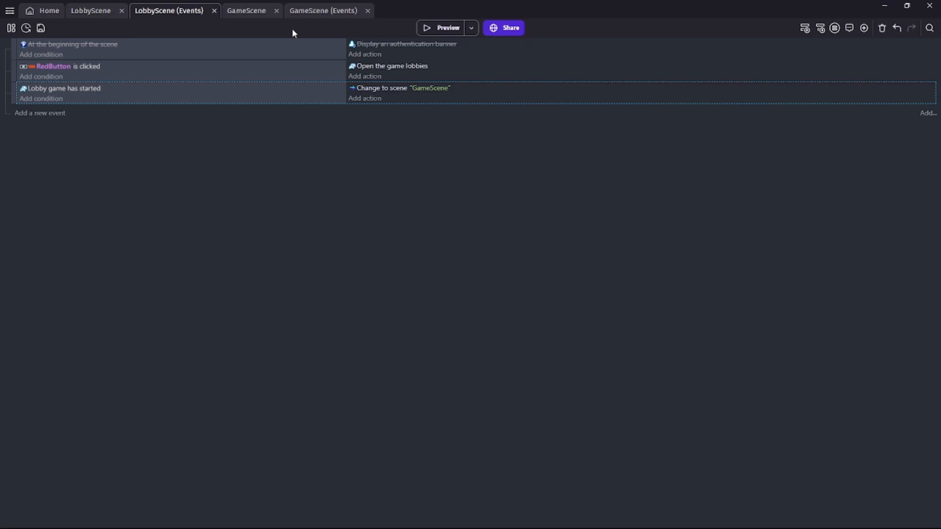
left_click(290, 220)
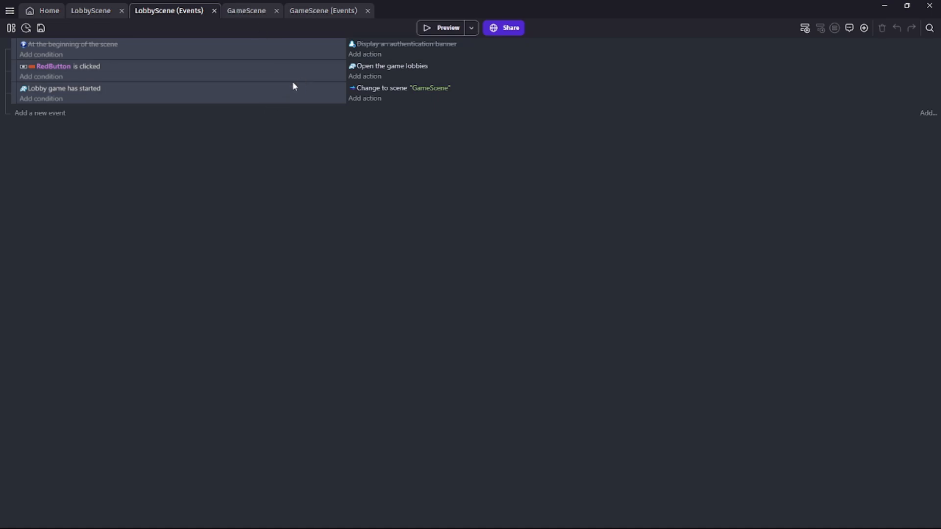
- Delete the RedHero instance placed in GameScene, keeping the RedHero object in the scene's object list
left_click(244, 10)
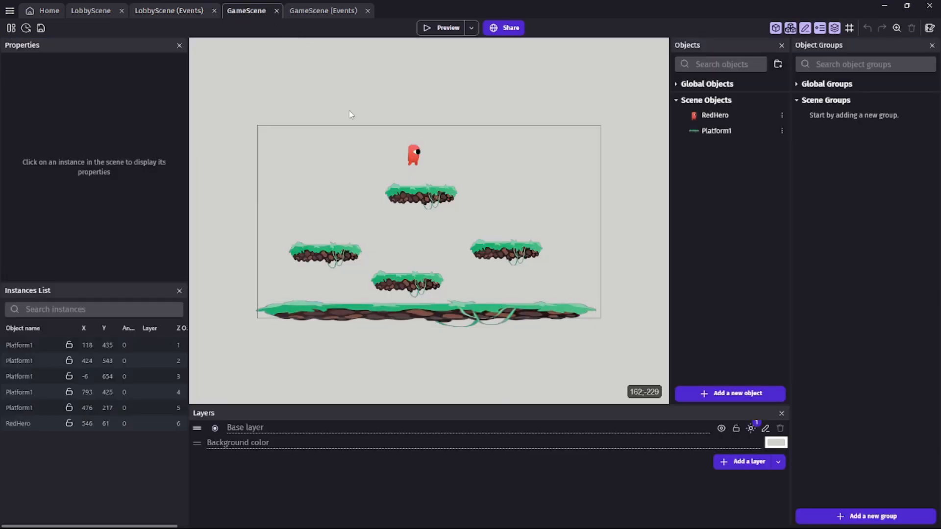
left_click(409, 156)
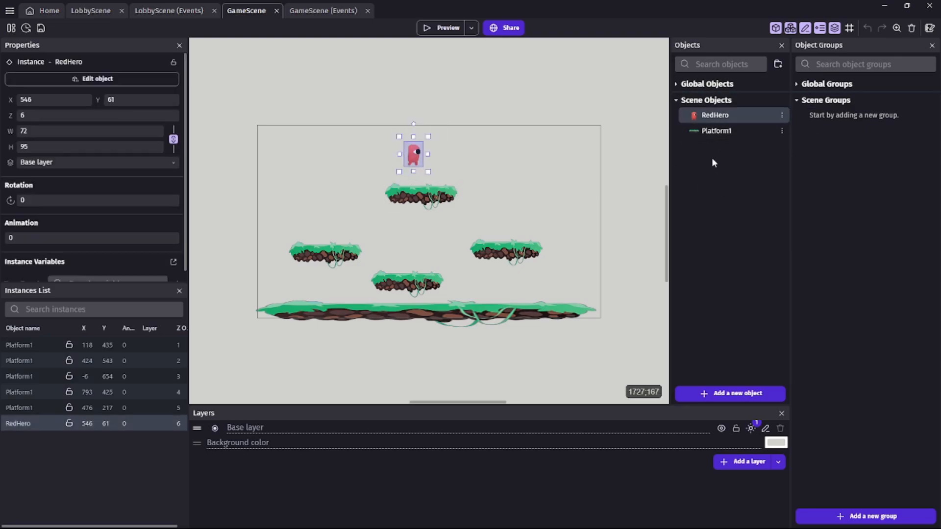
left_click_drag(416, 151, 423, 147)
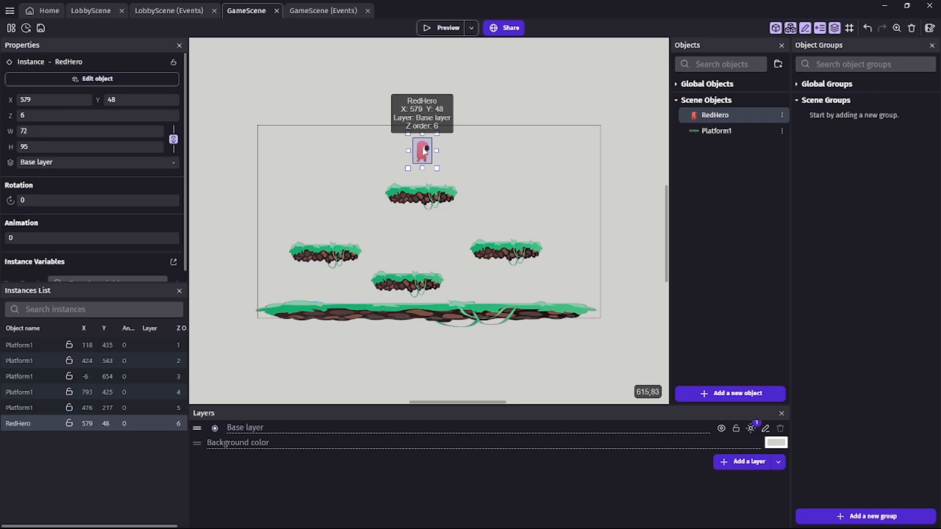
key("Delete")
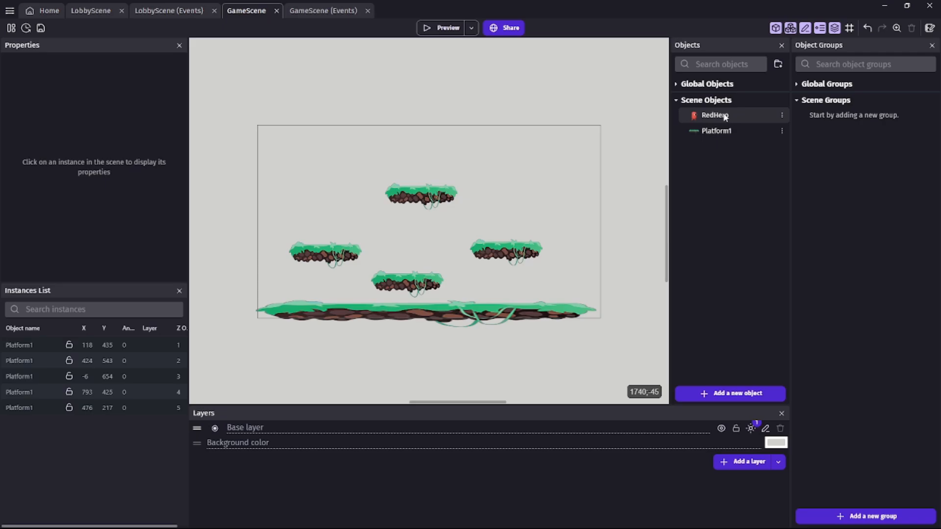
- Add the "Multiplayer object" behavior to the RedHero object
double_click(704, 117)
left_click(557, 24)
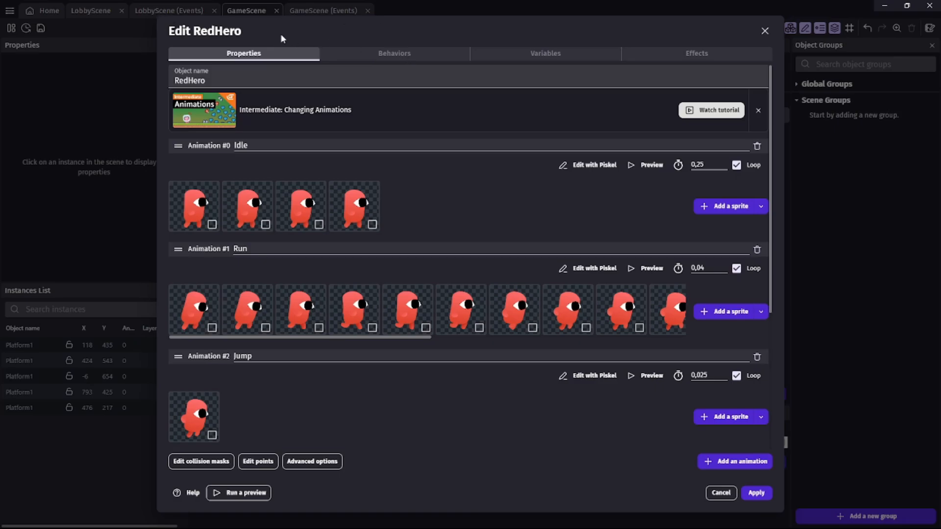
left_click(409, 51)
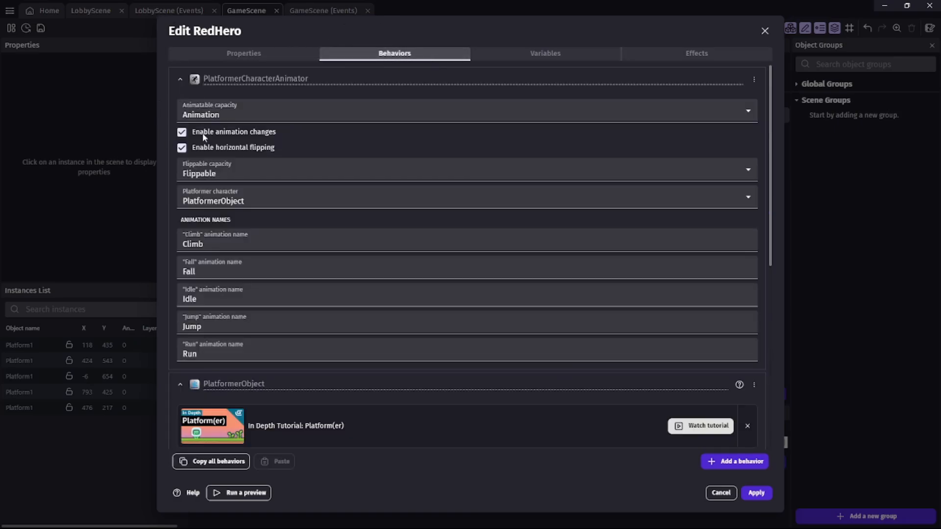
left_click(753, 461)
left_click(257, 56)
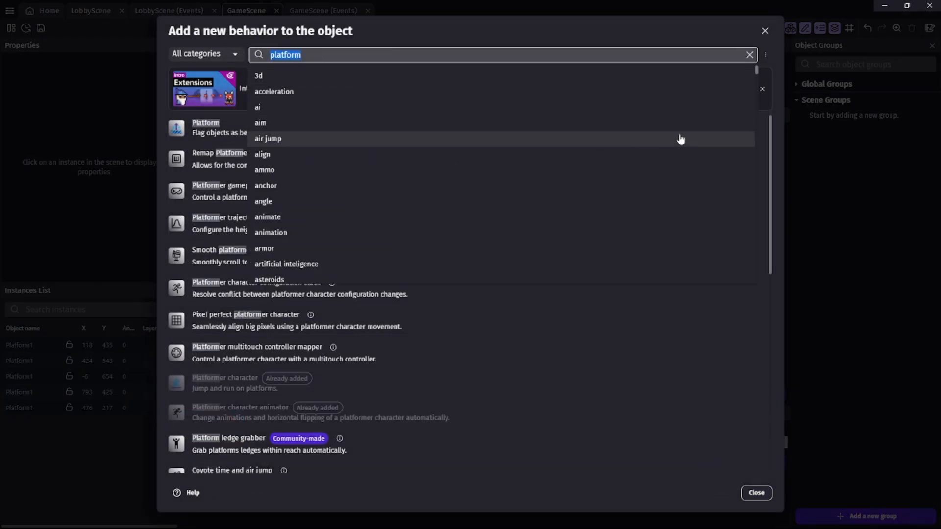
type("multi")
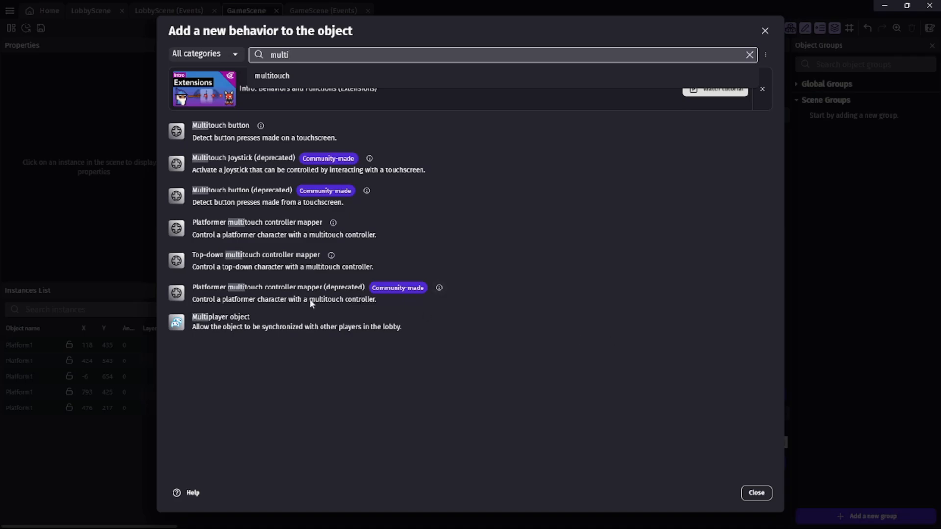
left_click(220, 322)
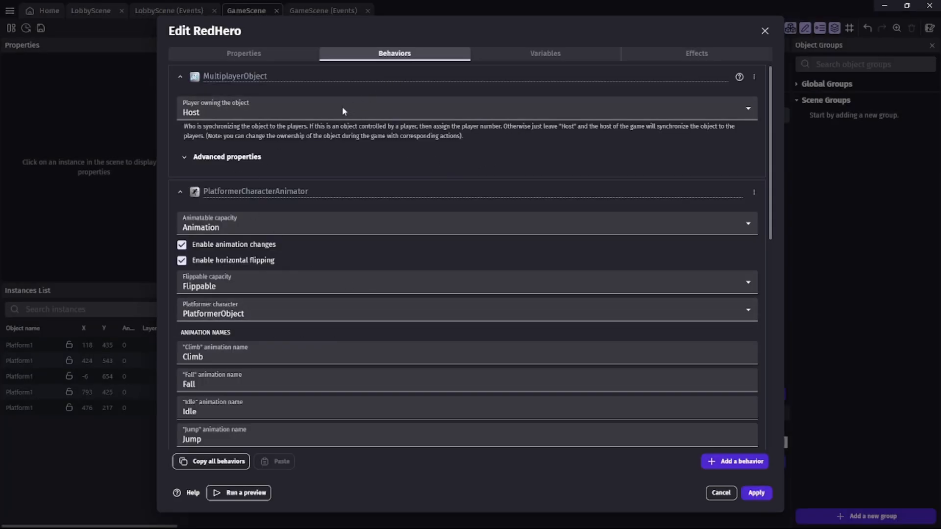
- Review the multiplayer behavior's owner and disconnect options, keep Host as the owning player, and apply the RedHero changes
left_click(187, 157)
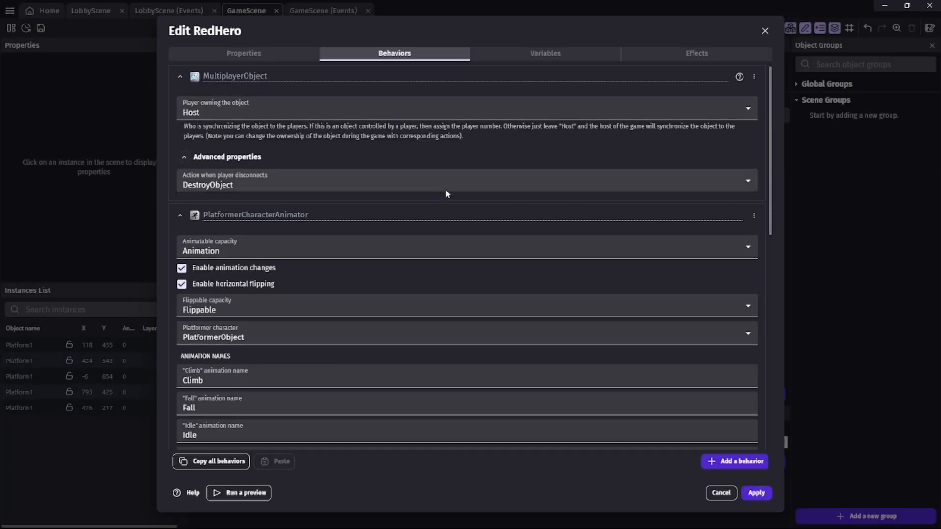
left_click(185, 157)
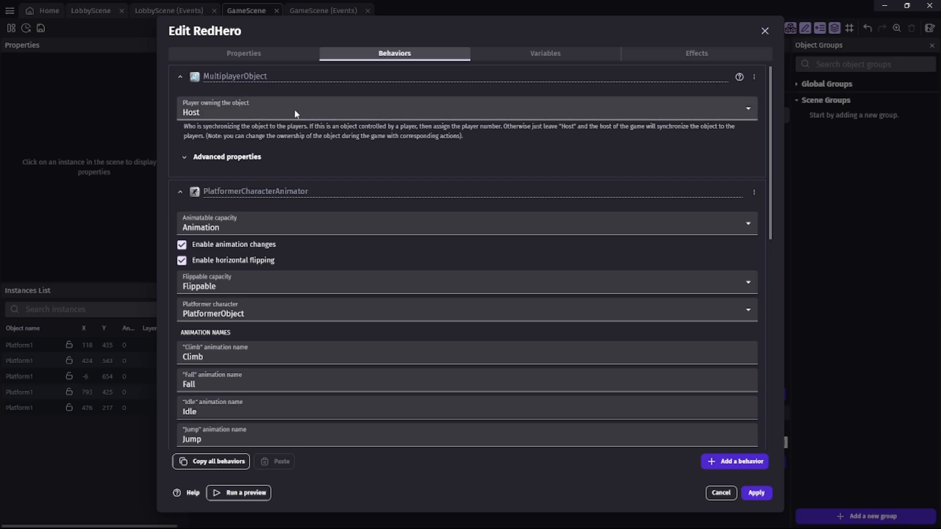
left_click(254, 115)
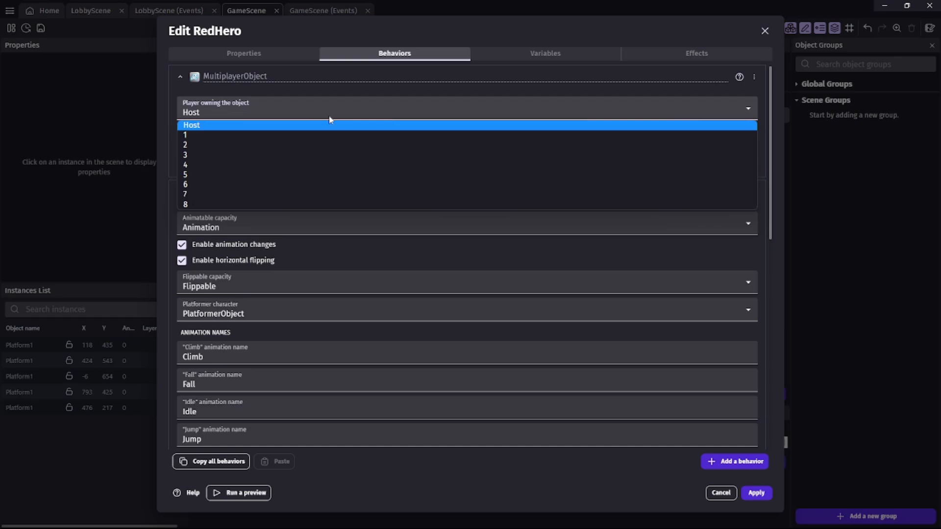
left_click(198, 126)
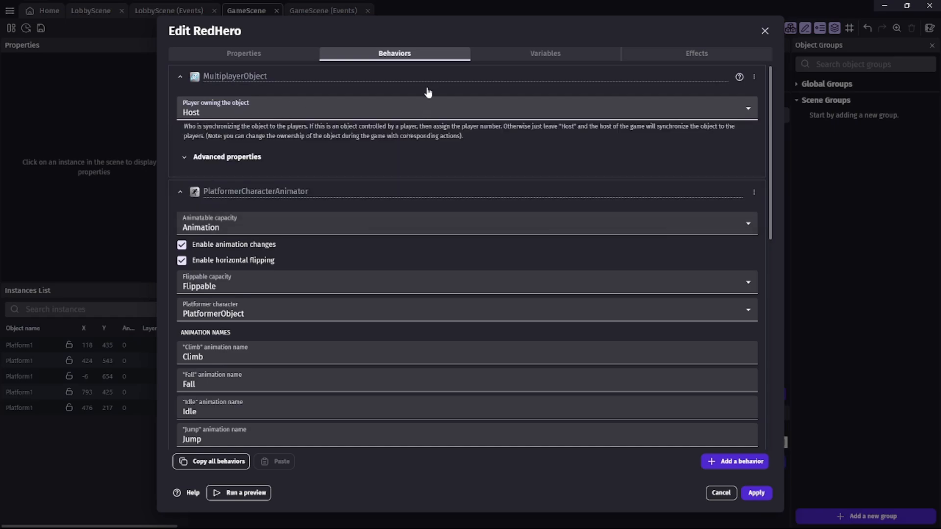
left_click(631, 151)
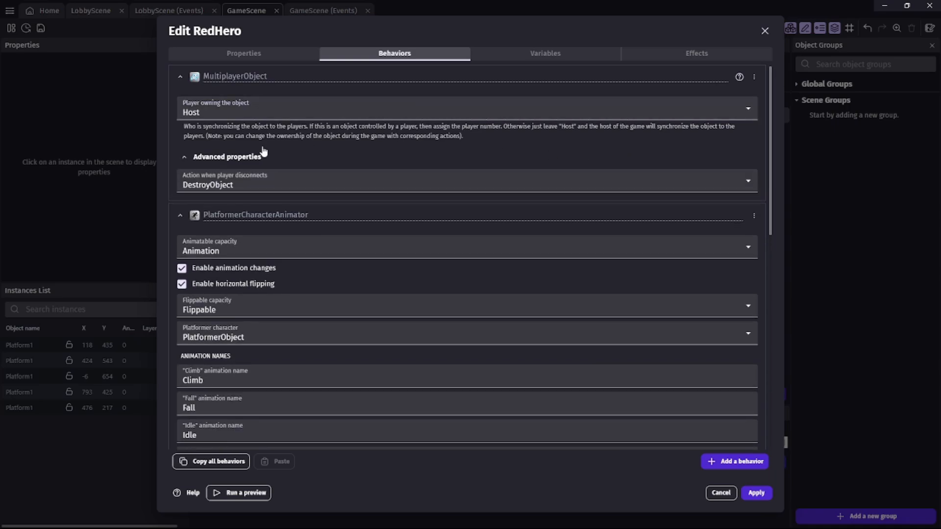
left_click(240, 157)
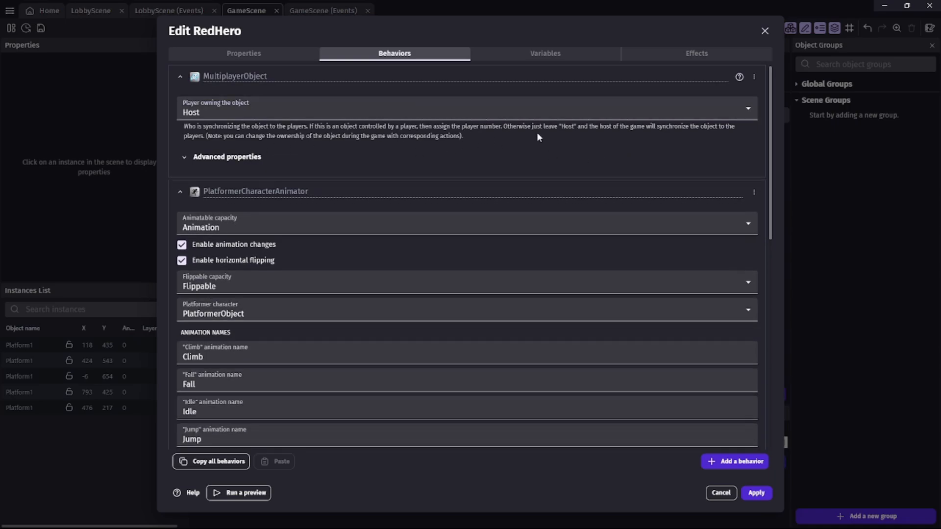
left_click(608, 155)
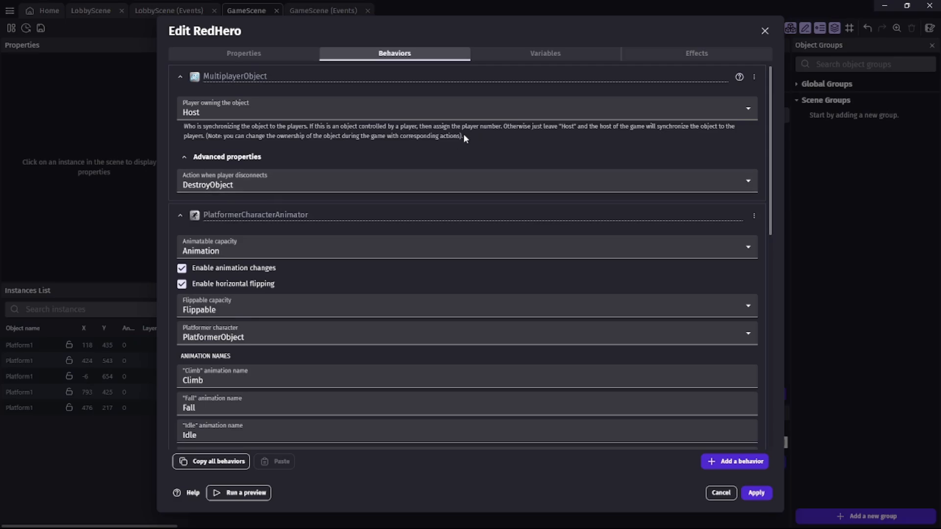
left_click(759, 494)
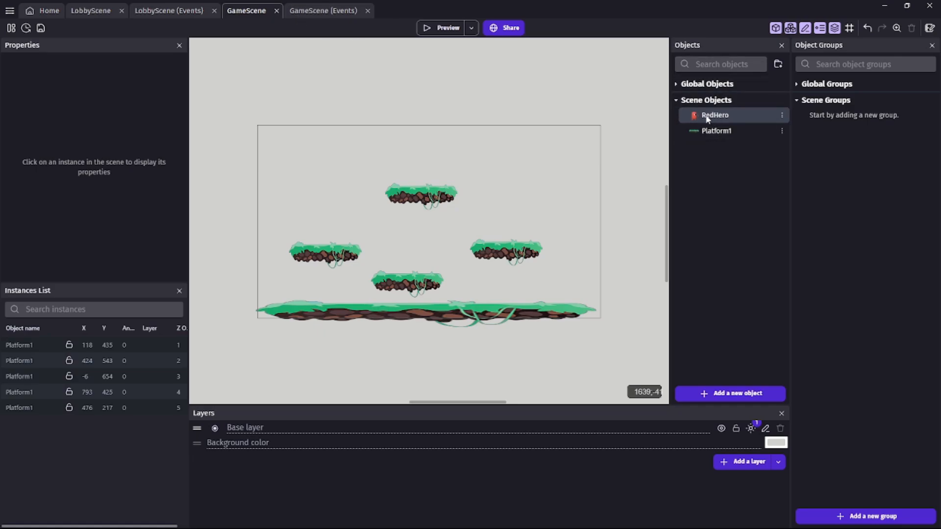
- Add the first event to the GameScene events with the condition "At the beginning of the scene"
left_click(312, 11)
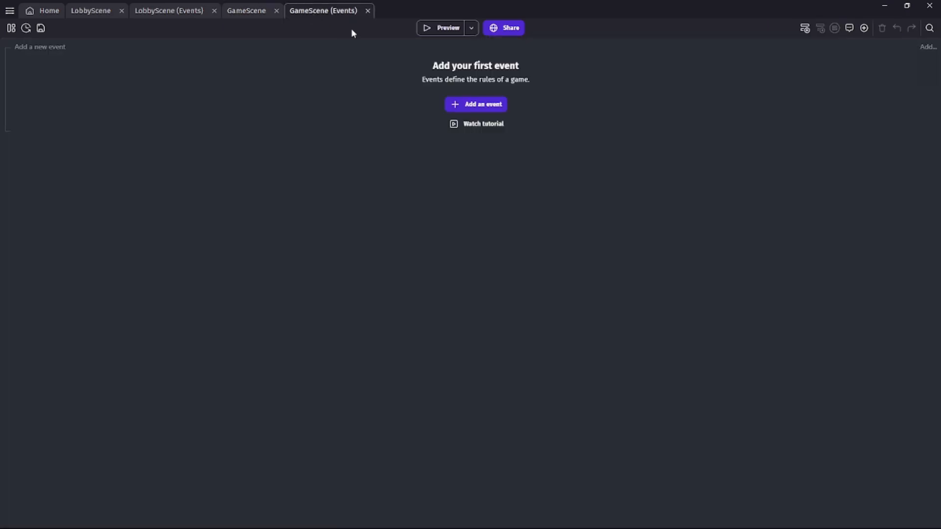
left_click(476, 106)
left_click(53, 45)
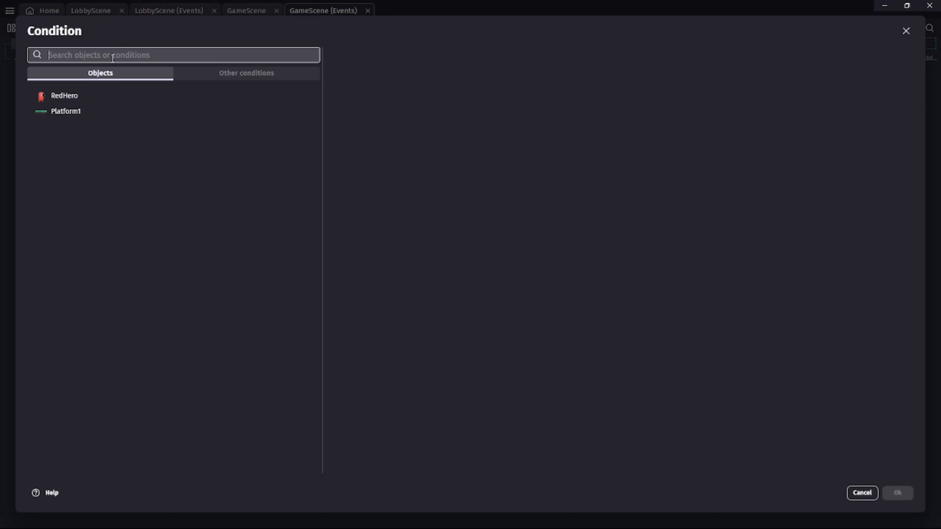
type("begin")
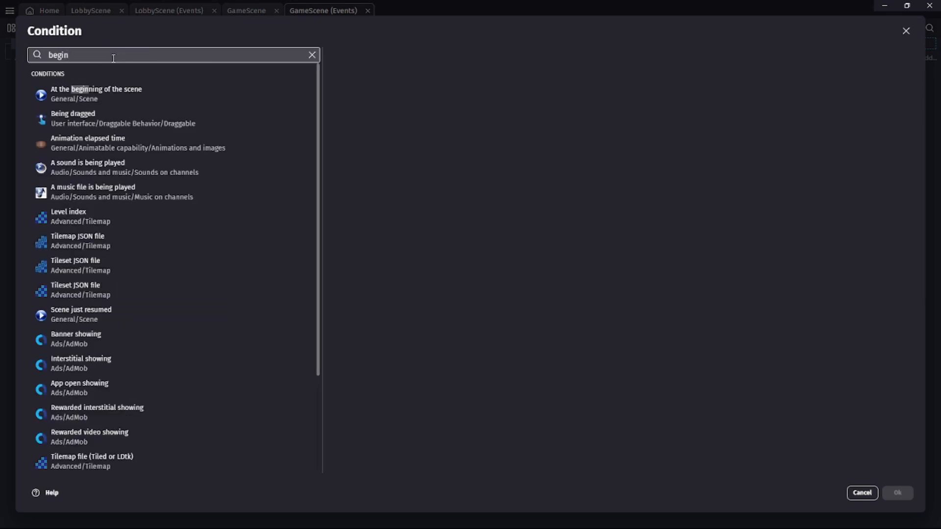
left_click(134, 96)
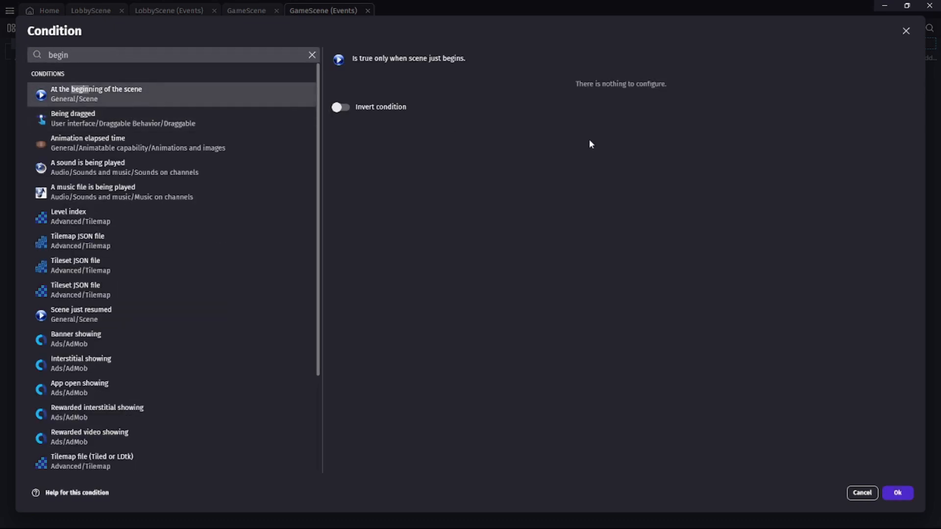
left_click(898, 493)
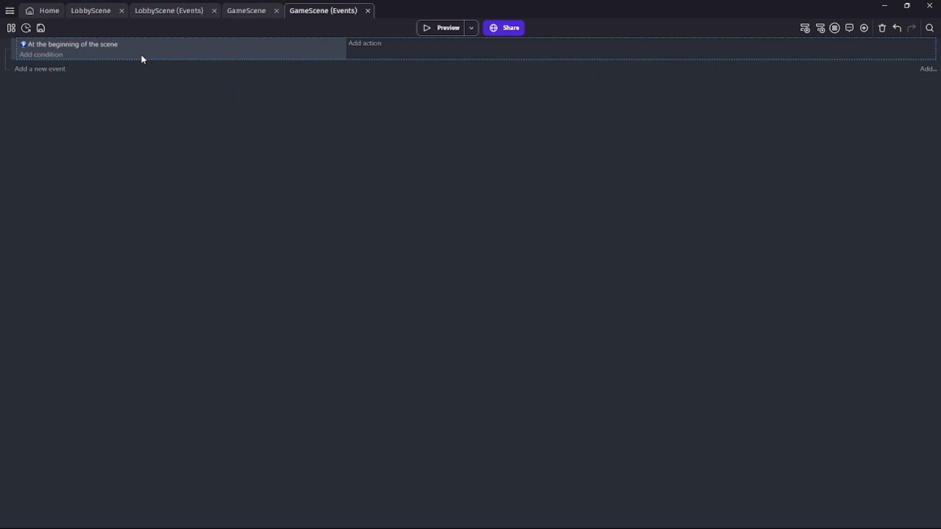
- Add two empty sub-events under the "At the beginning of the scene" event
key("shift+d")
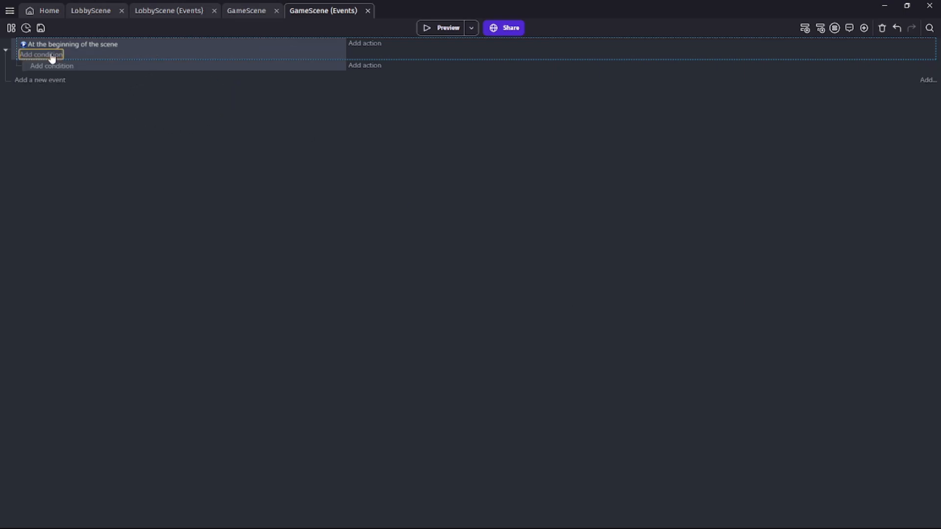
key("shift+d")
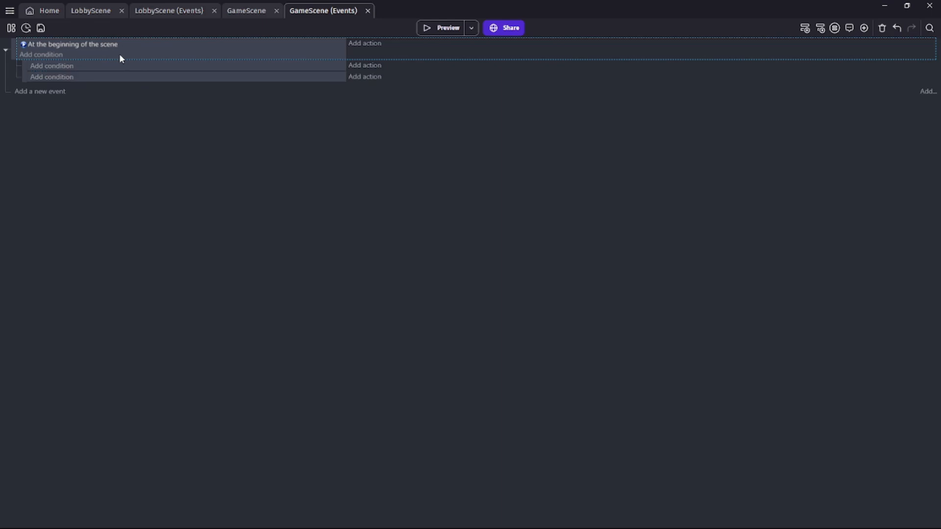
right_click(118, 51)
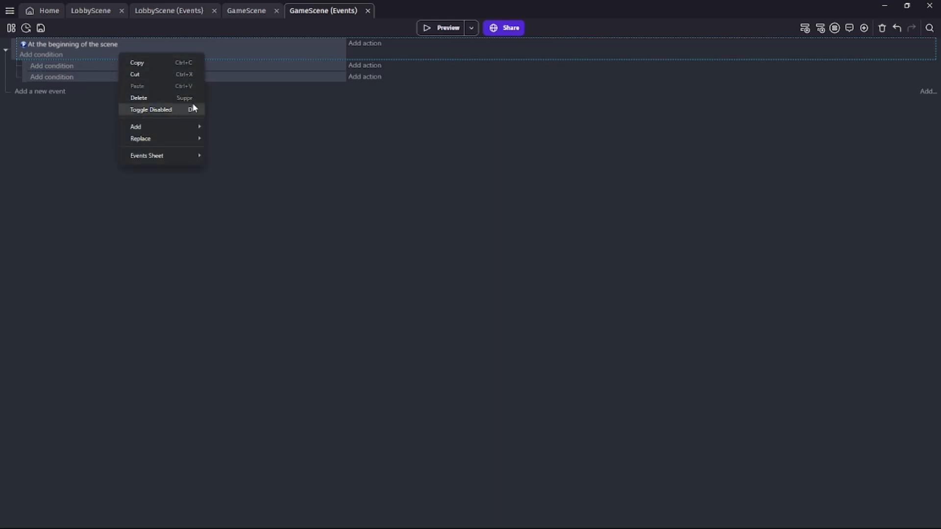
mouse_move(162, 129)
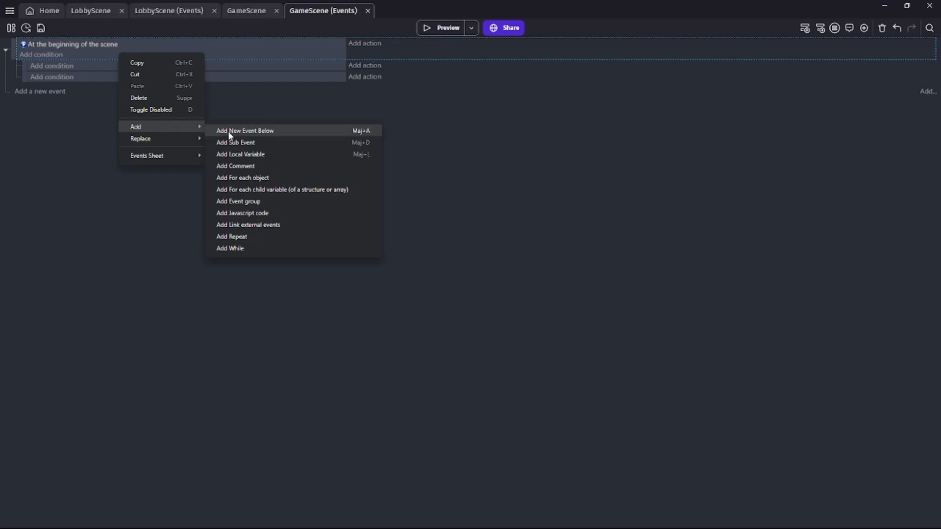
left_click(138, 217)
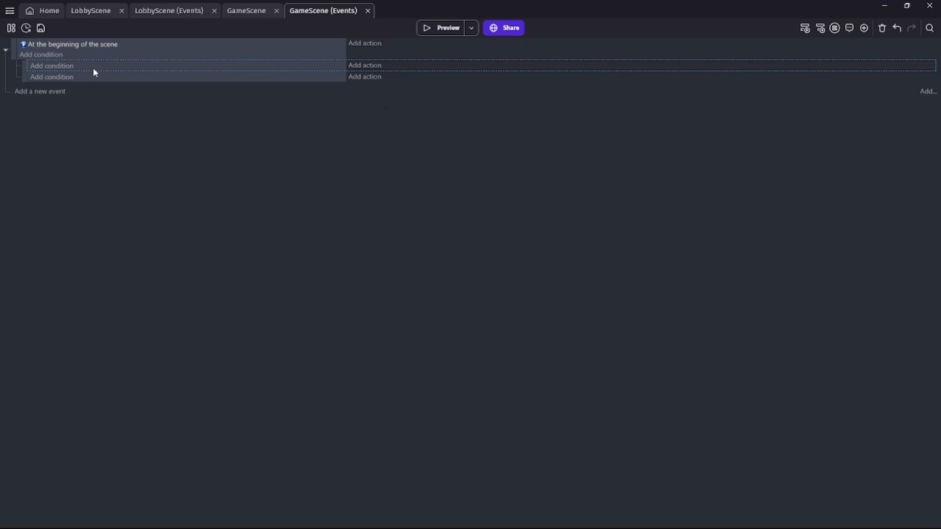
- Add the "Player is host" condition to the first empty sub-event
left_click(64, 67)
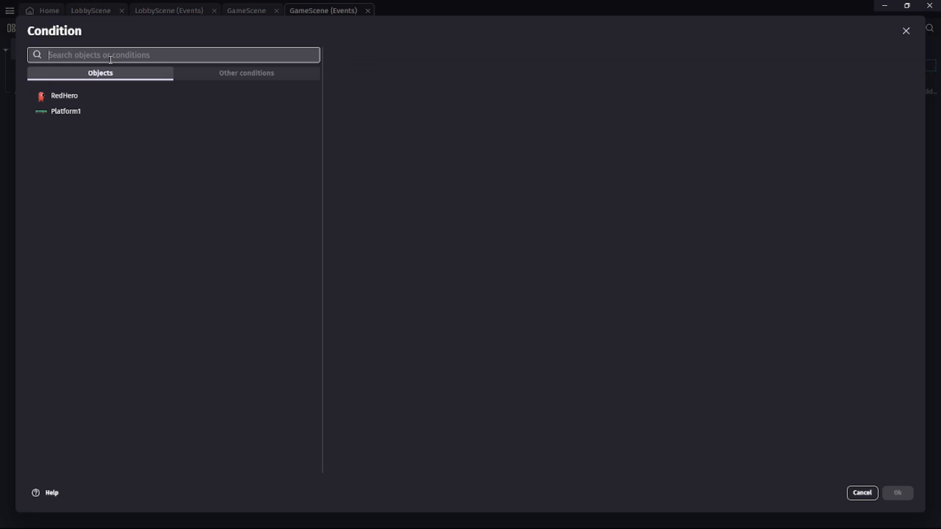
type("player is host")
left_click(142, 95)
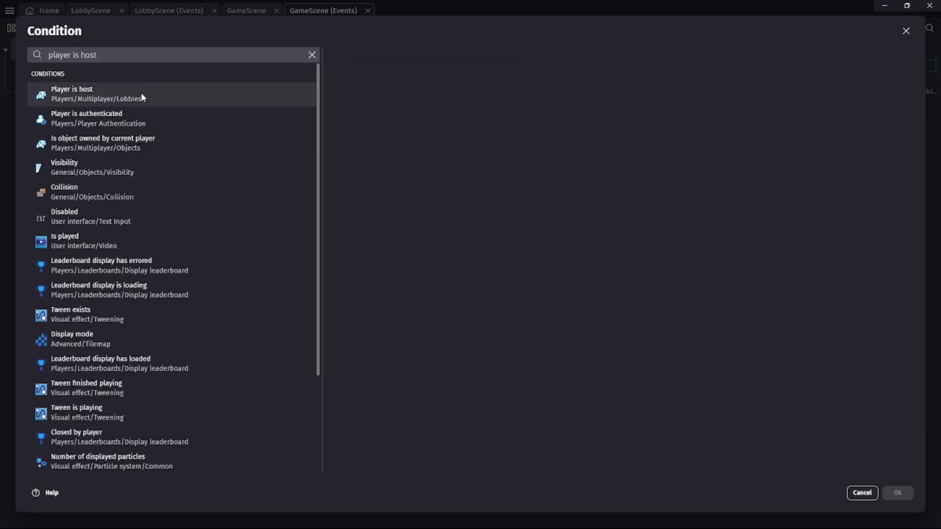
left_click(899, 492)
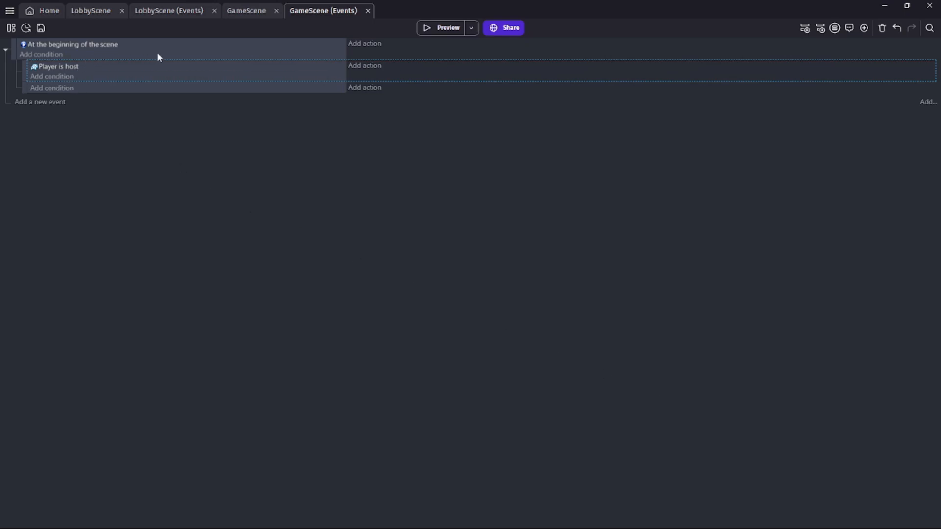
- Add a Create an object action for RedHero to the host sub-event, with X position RandomInRange() and Y position 100 on the base layer
left_click(375, 67)
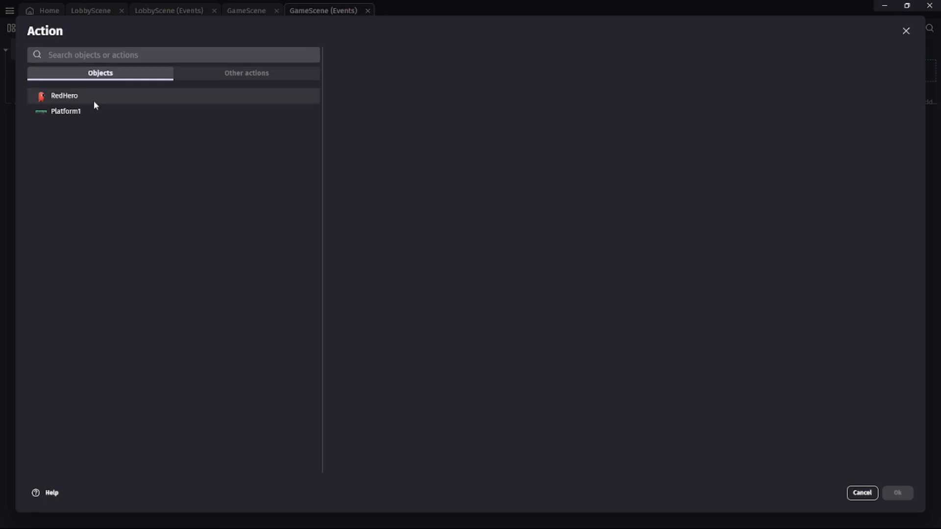
left_click(94, 101)
left_click(364, 74)
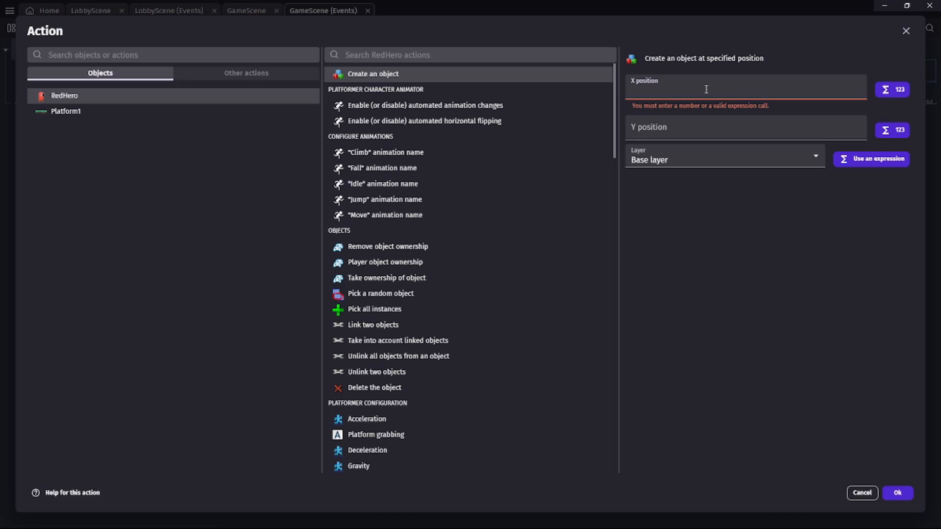
type("randominra")
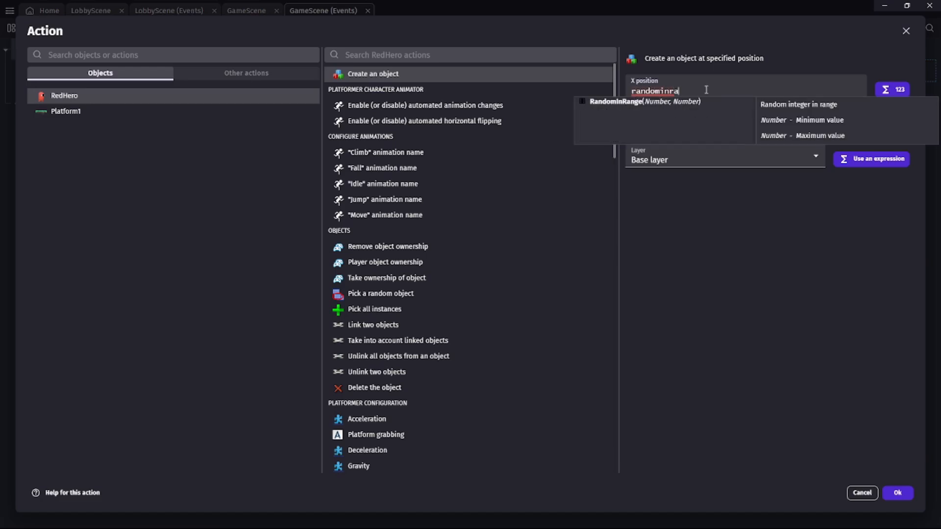
type("nge")
key("Return")
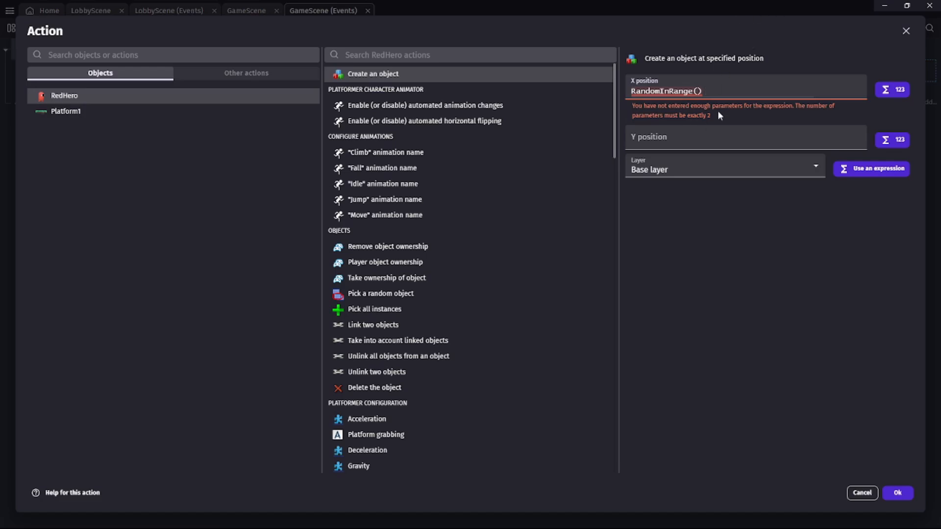
left_click(709, 140)
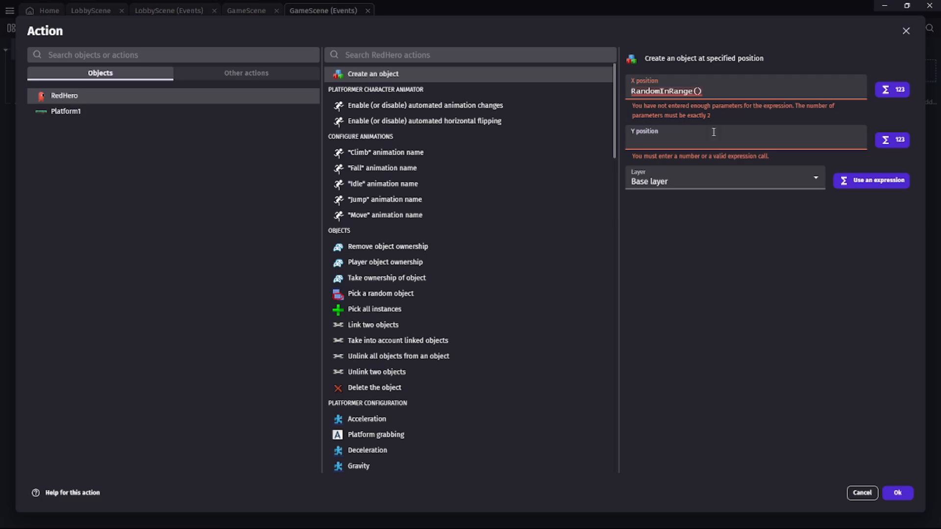
type("100")
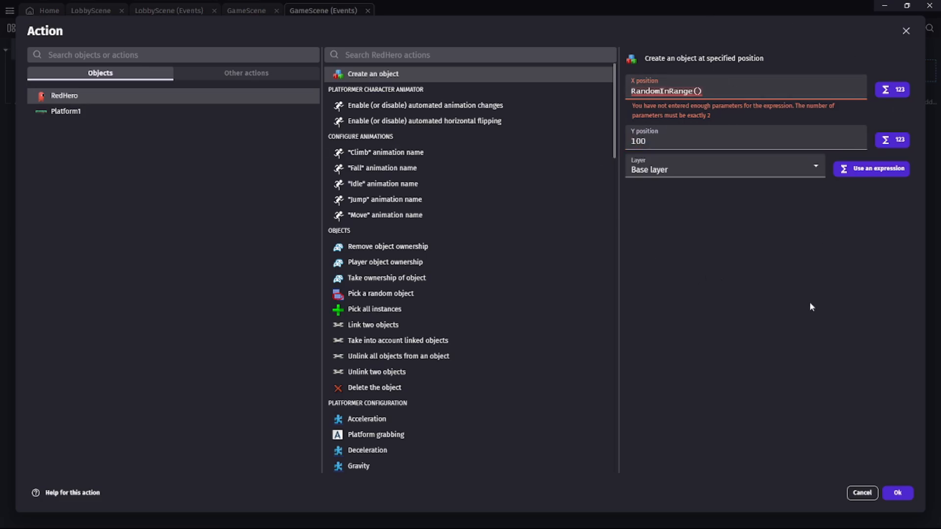
left_click(900, 494)
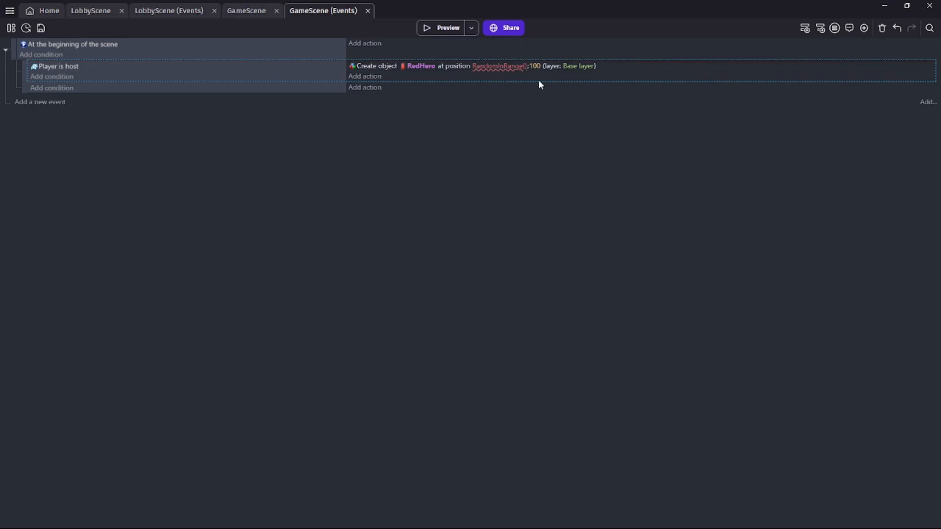
- Widen the ground platform in GameScene beyond both sides of the game frame, with its left edge at about X -39
left_click(238, 11)
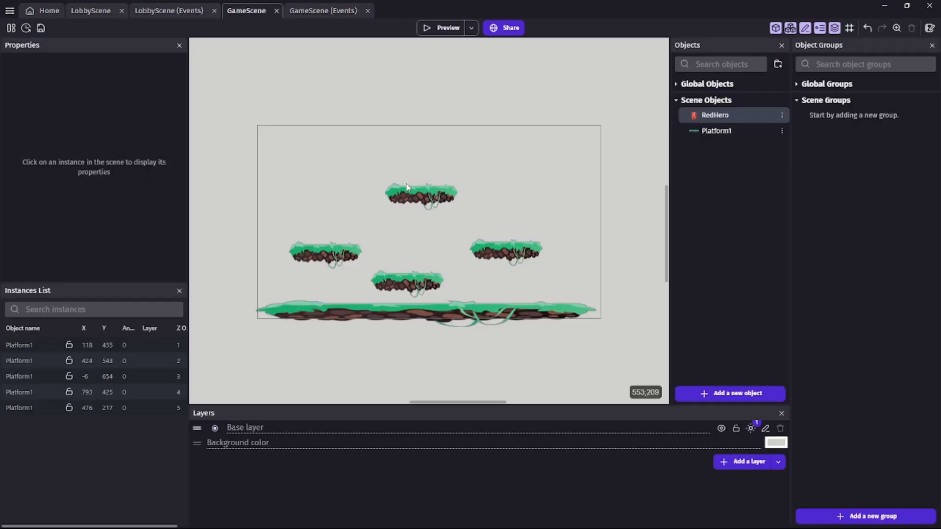
left_click(414, 199)
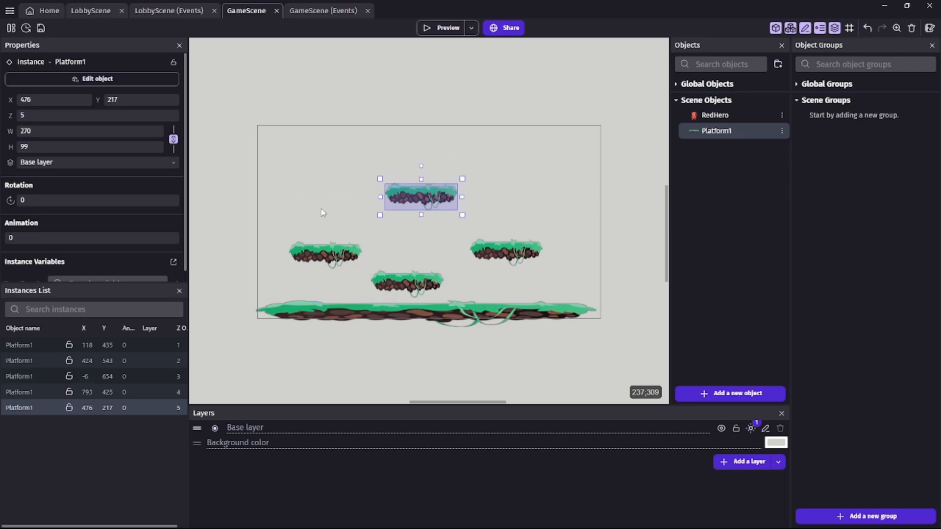
left_click(578, 313)
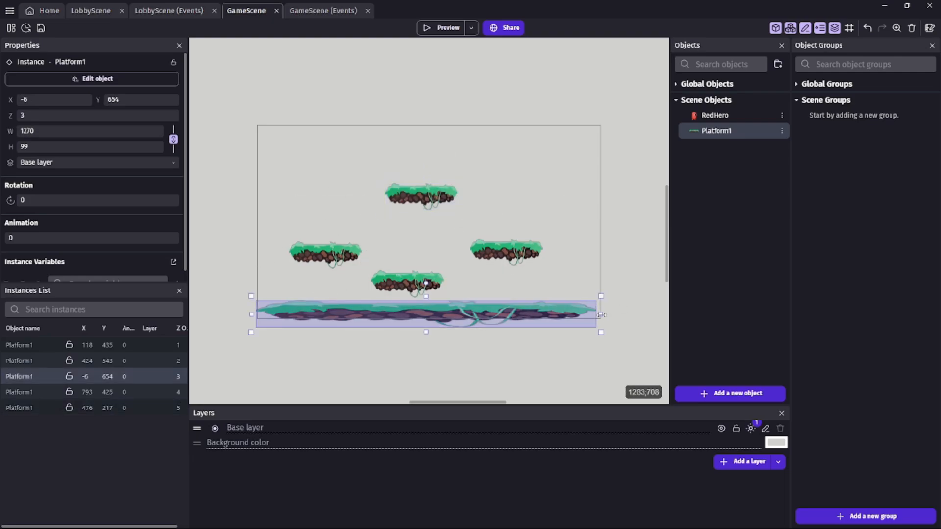
left_click_drag(602, 315, 636, 314)
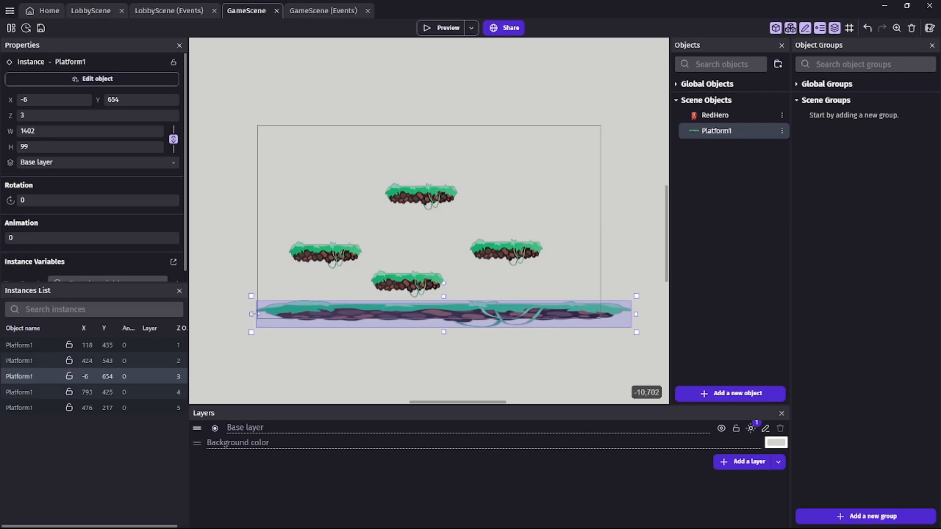
left_click_drag(252, 314, 243, 314)
- Move the left floating platform to about 70;430, the right one to about 872;450 and the highest one to about 469;259
left_click_drag(335, 254, 321, 251)
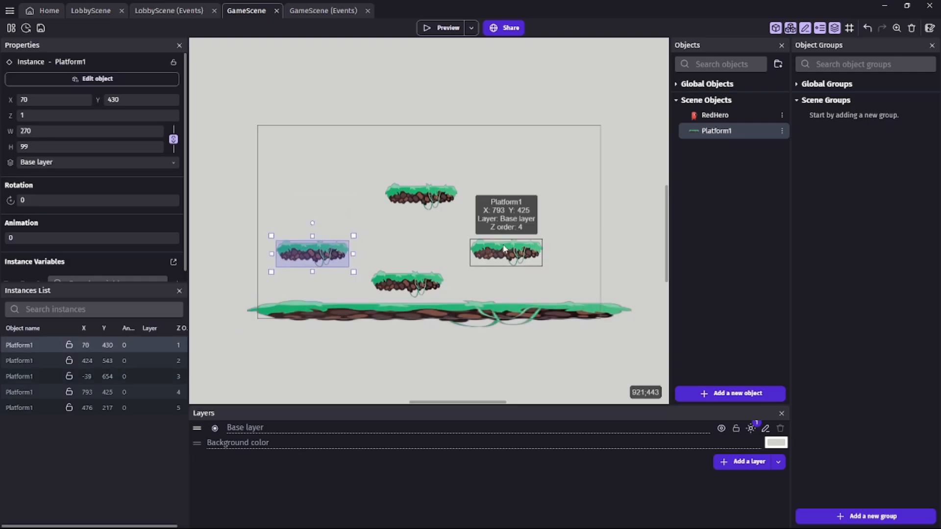
left_click_drag(504, 249, 526, 258)
left_click_drag(419, 196, 418, 210)
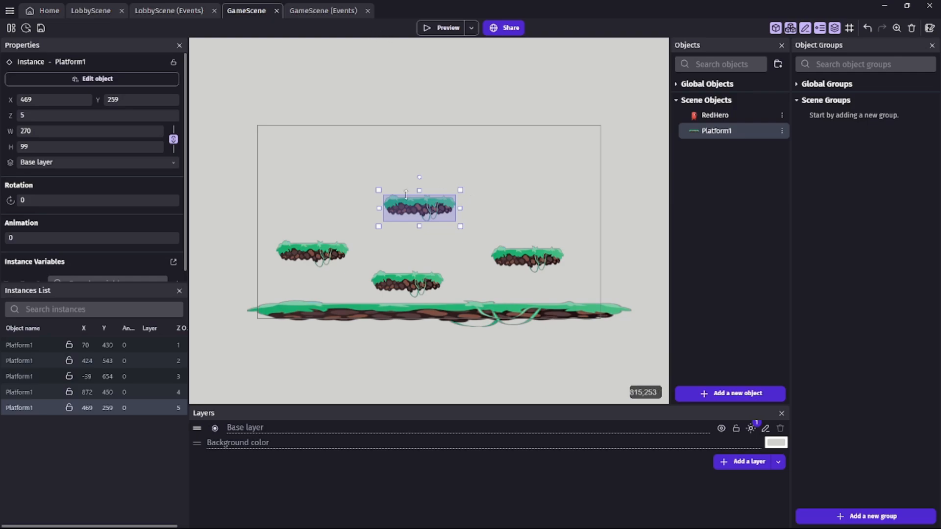
- In the GameScene events, set the X position of the RedHero creation action to RandomInRange(100,600)
left_click(322, 11)
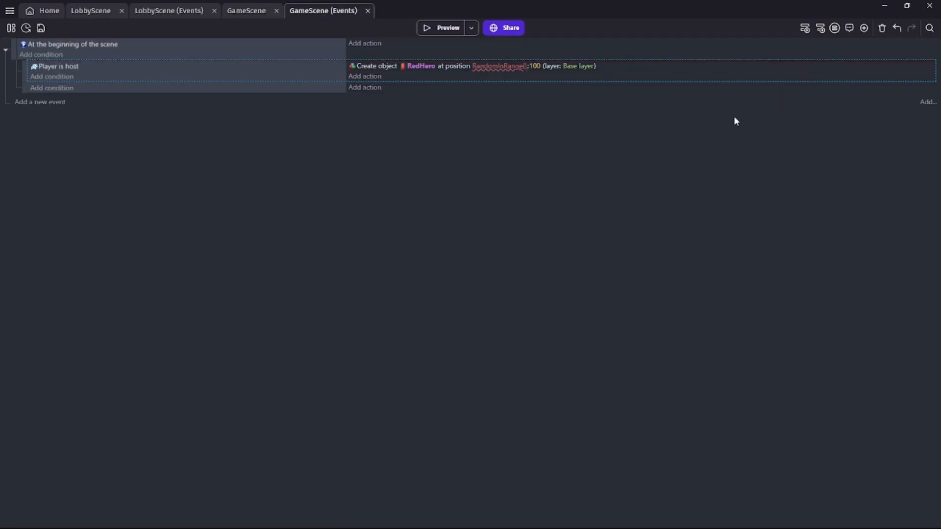
left_click(513, 68)
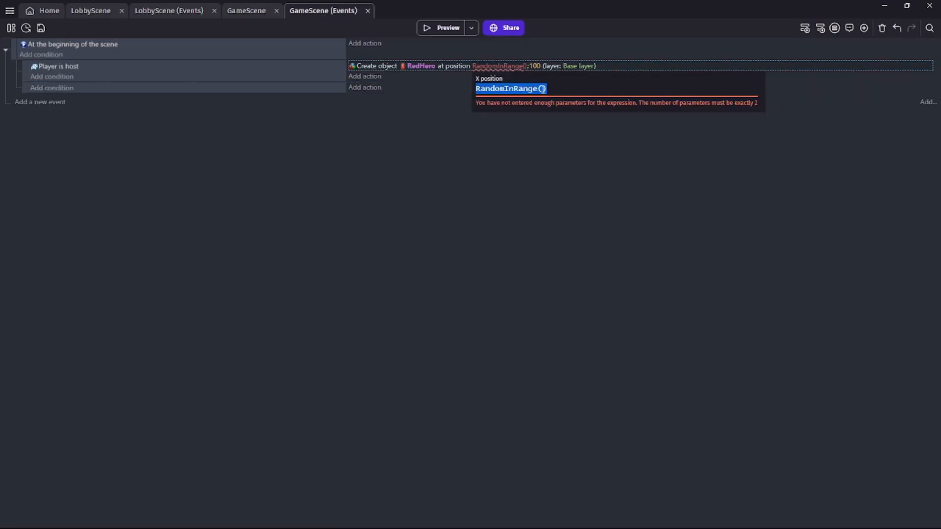
left_click(542, 88)
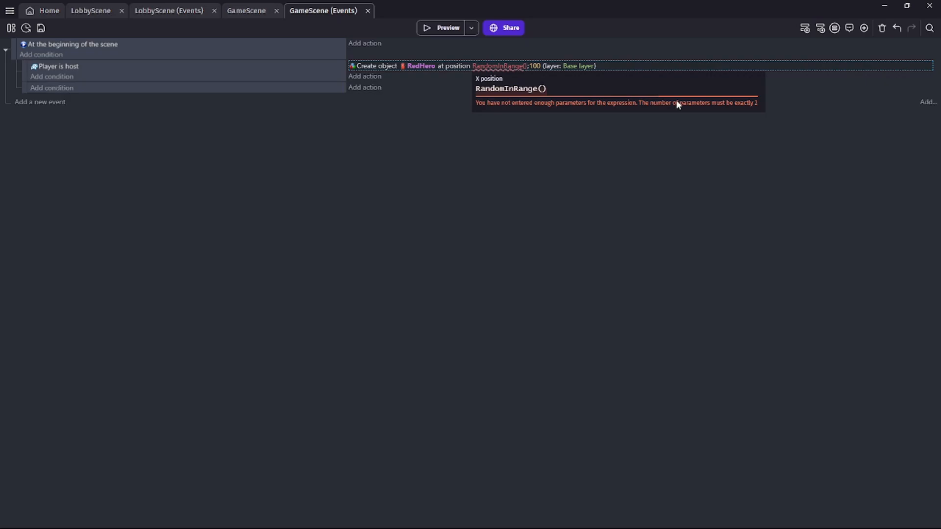
type("100,")
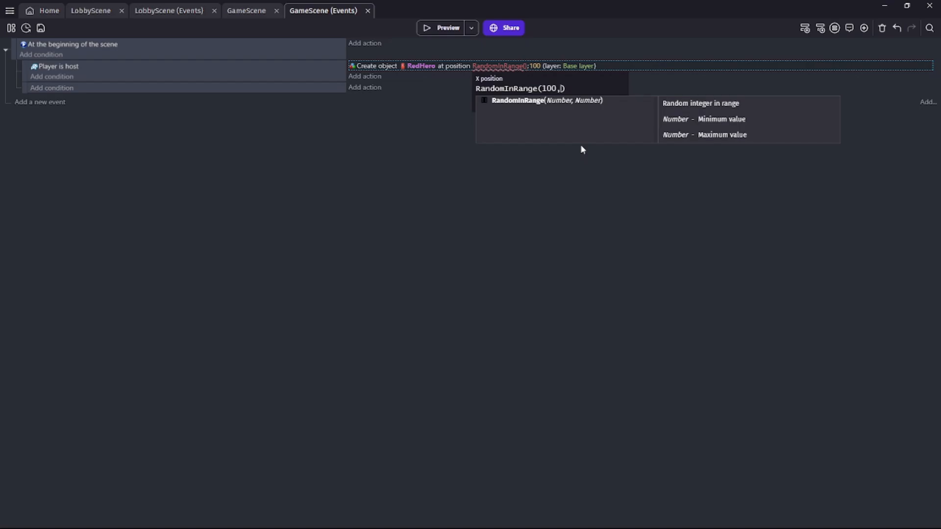
type("600")
key("Return")
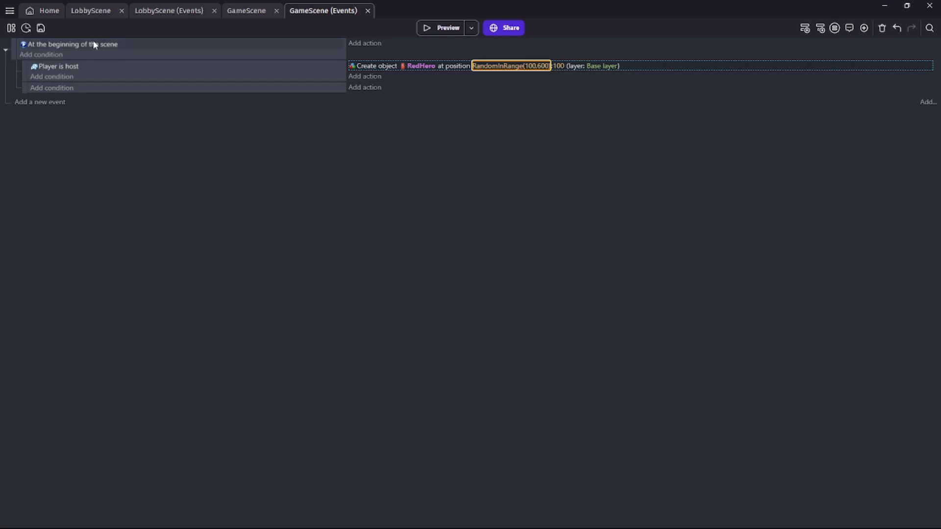
- Check the scene's width, change the X position of RedHero's creation to RandomInRange(100,1100), and save the project
left_click(240, 13)
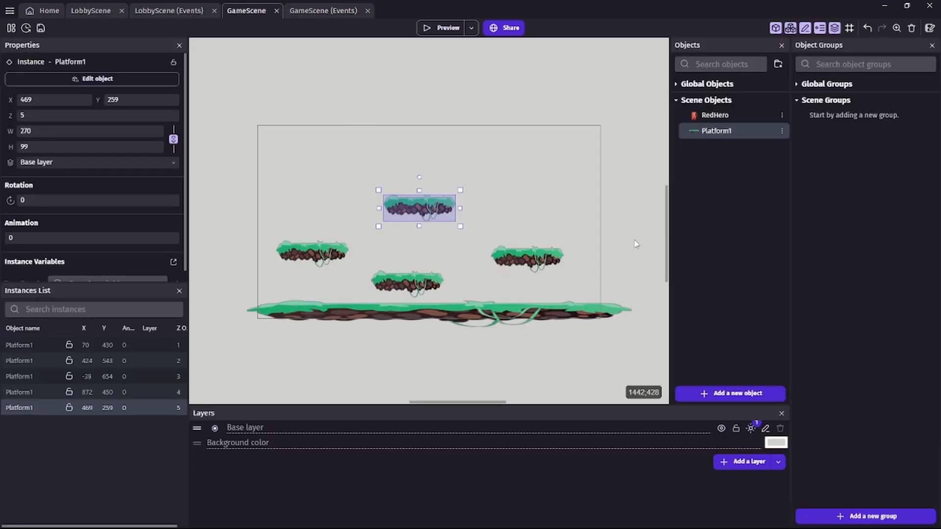
left_click(323, 10)
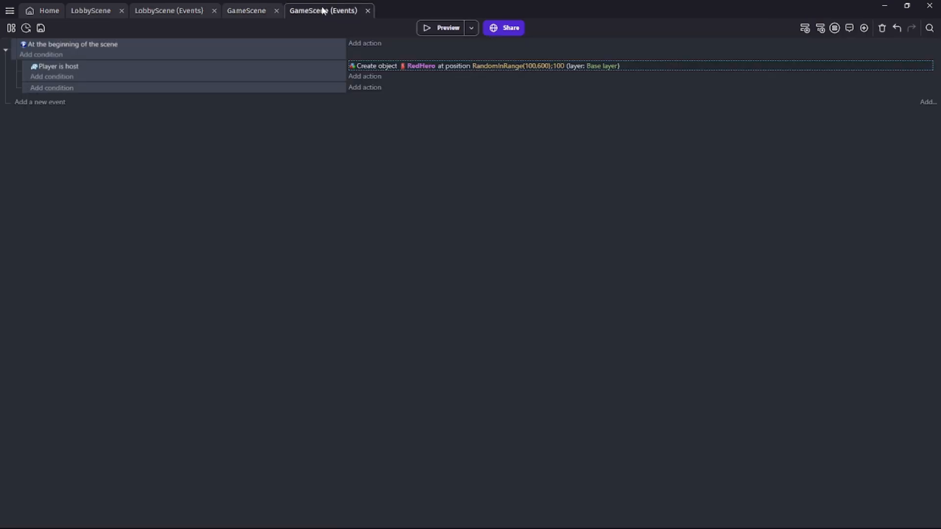
left_click(536, 68)
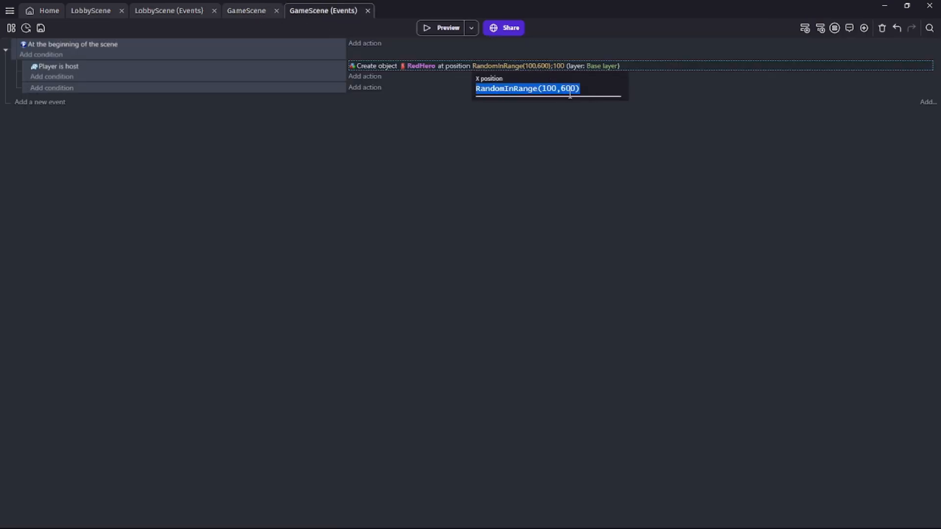
left_click(568, 88)
key("BackSpace")
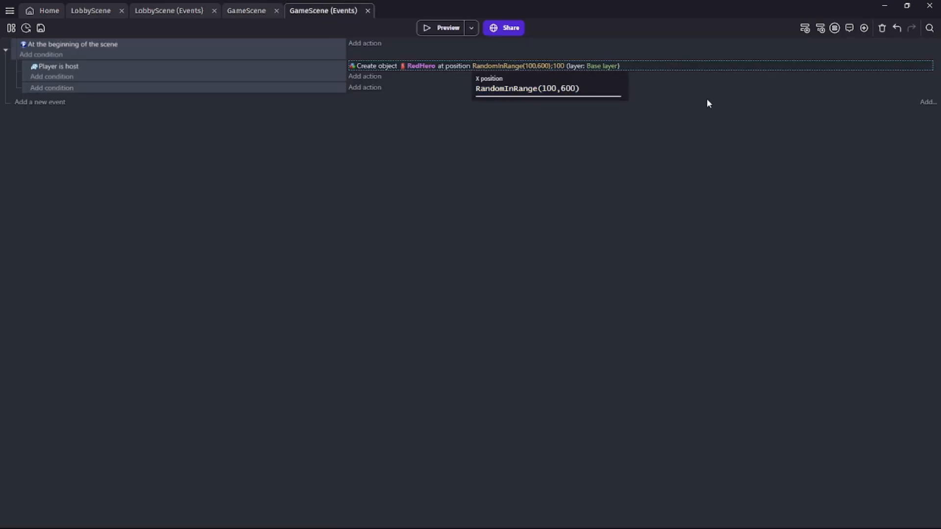
type("11")
left_click(597, 269)
left_click(44, 29)
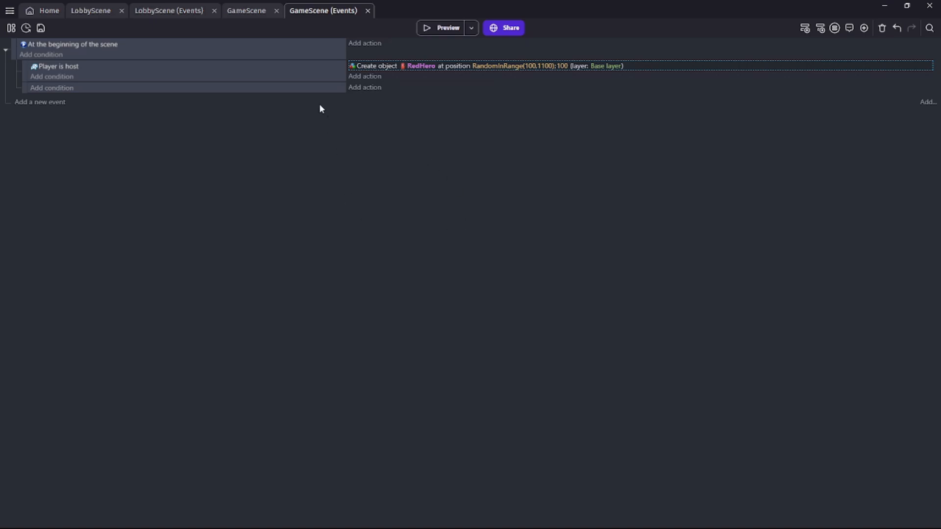
- Duplicate the "Player is host" sub-event with its RedHero creation action and delete the remaining empty sub-event
left_click(203, 80)
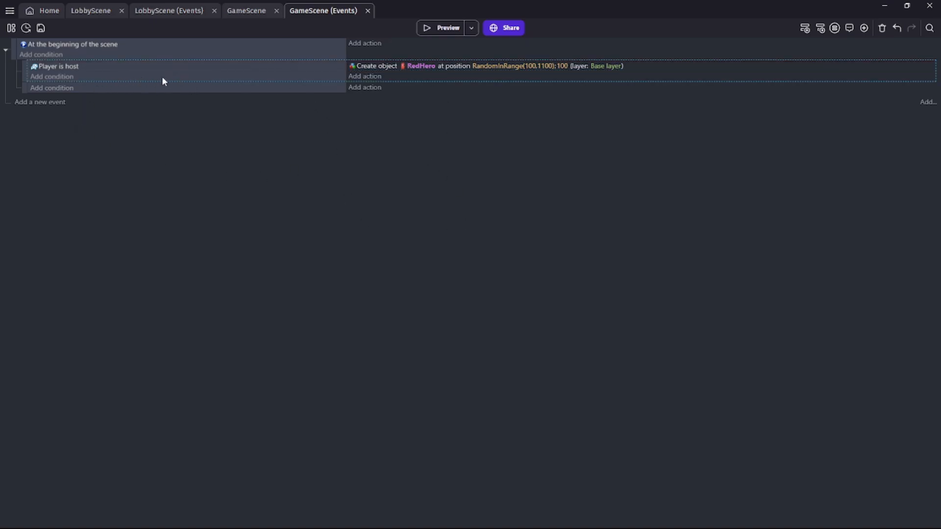
key("ctrl+d")
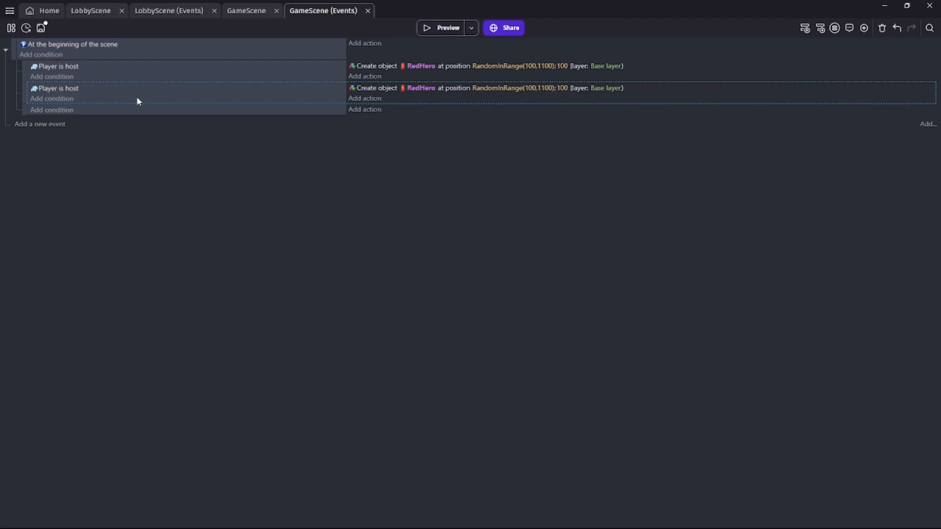
left_click(110, 112)
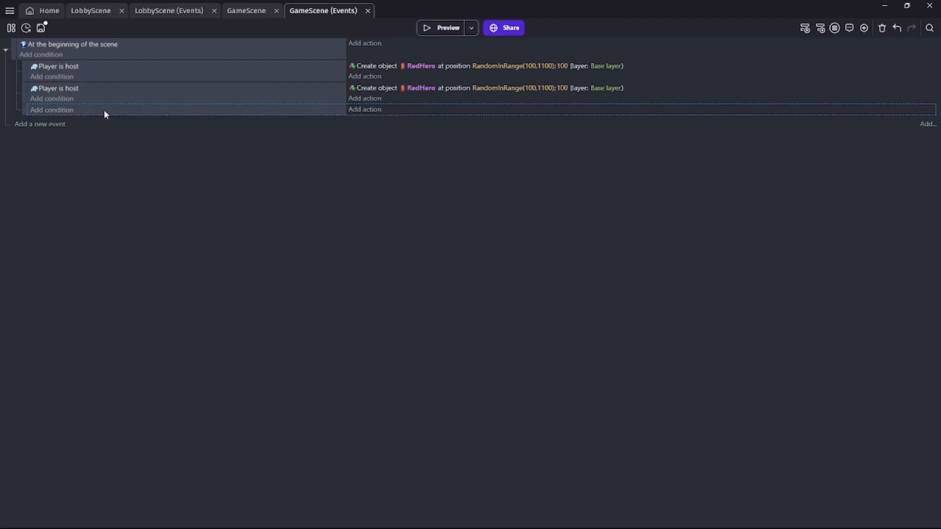
key("Delete")
- Invert the "Player is host" condition in the duplicated sub-event
left_click(67, 89)
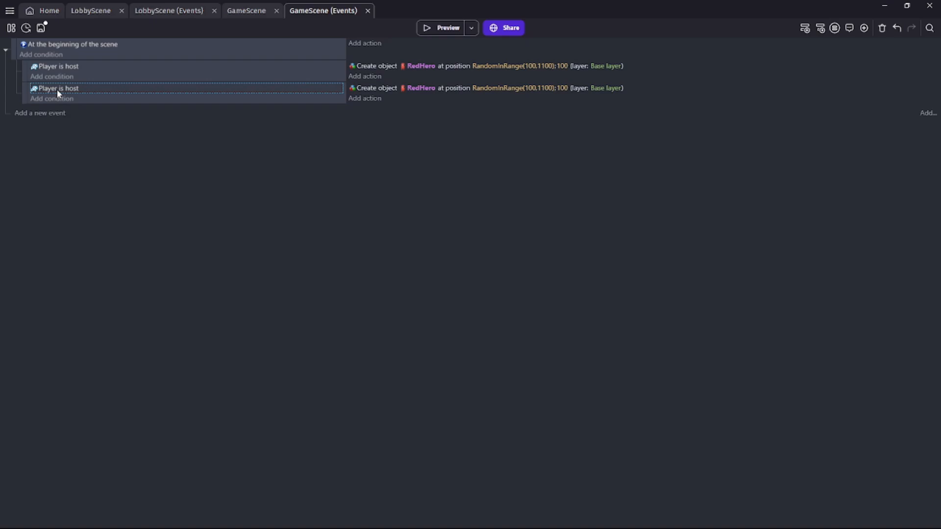
right_click(57, 89)
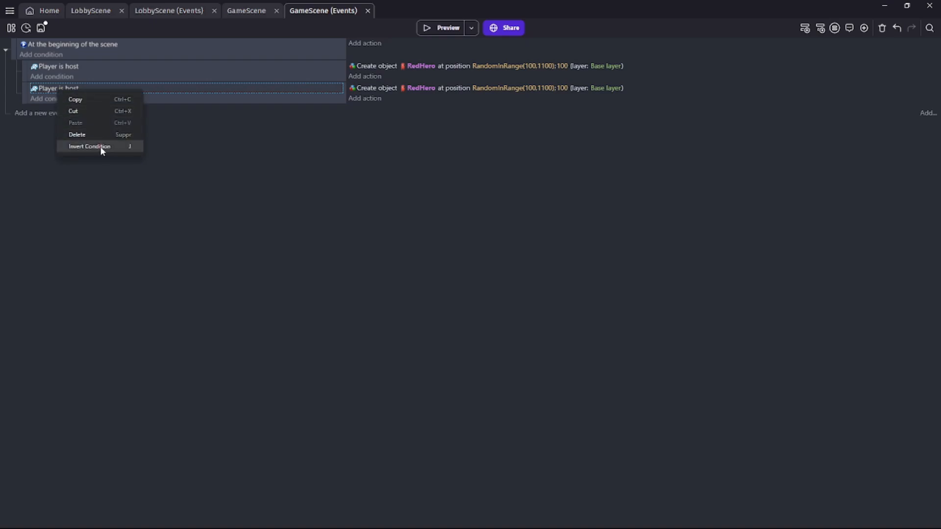
left_click(138, 149)
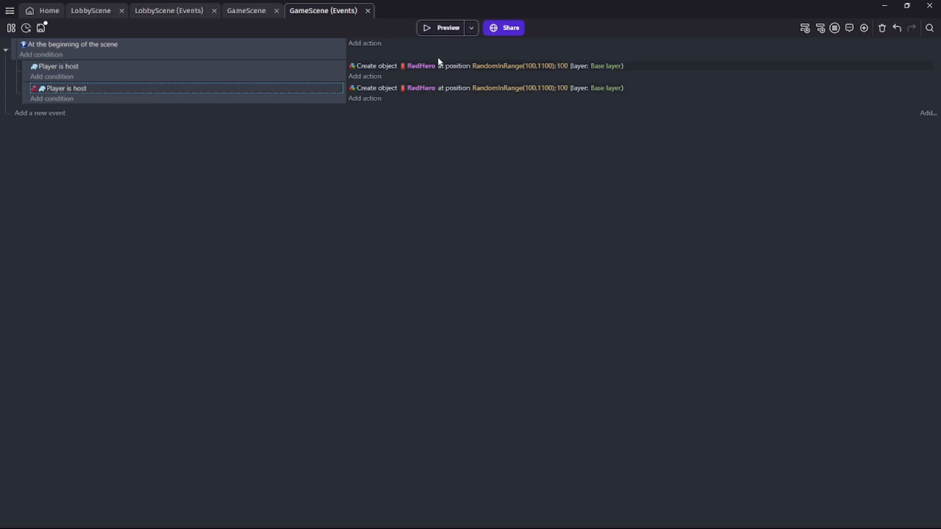
- Add a "Take ownership of object" action for RedHero to the inverted "Player is host" sub-event and save the project
left_click(375, 89)
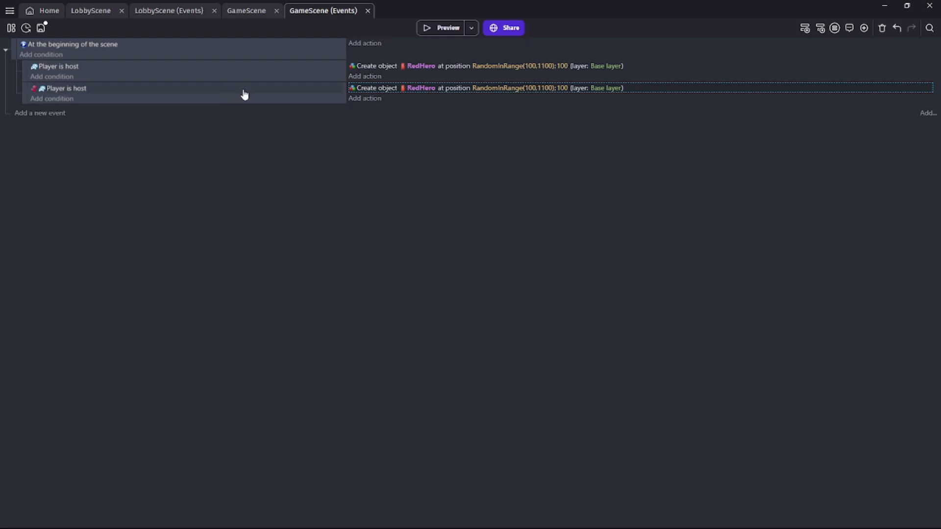
left_click(368, 98)
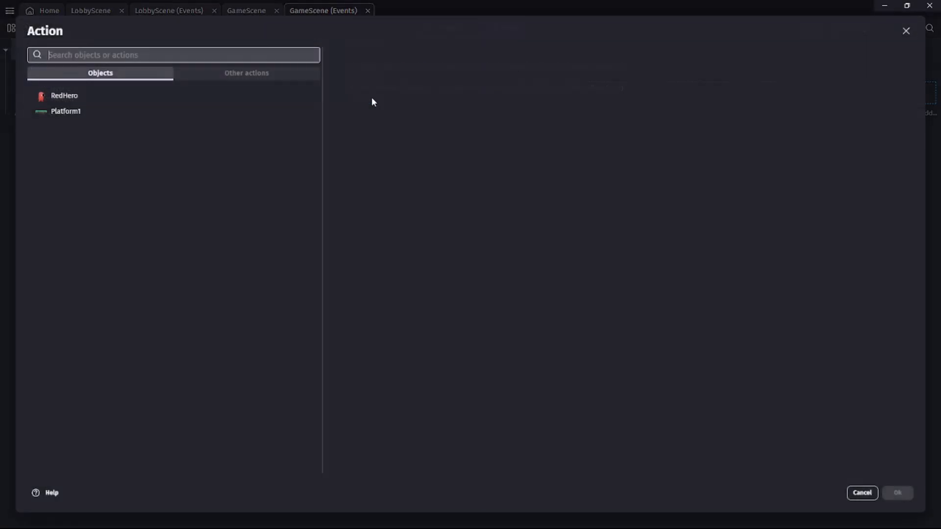
left_click(169, 99)
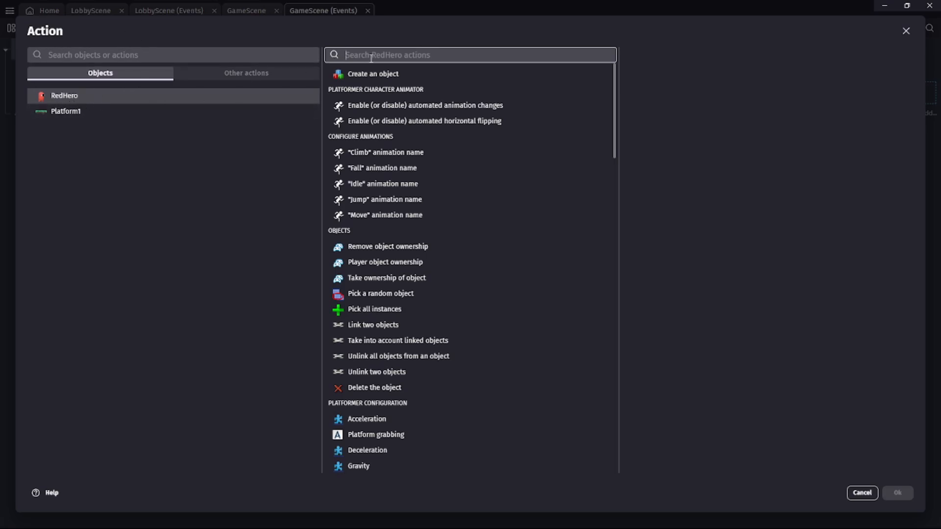
type("owner")
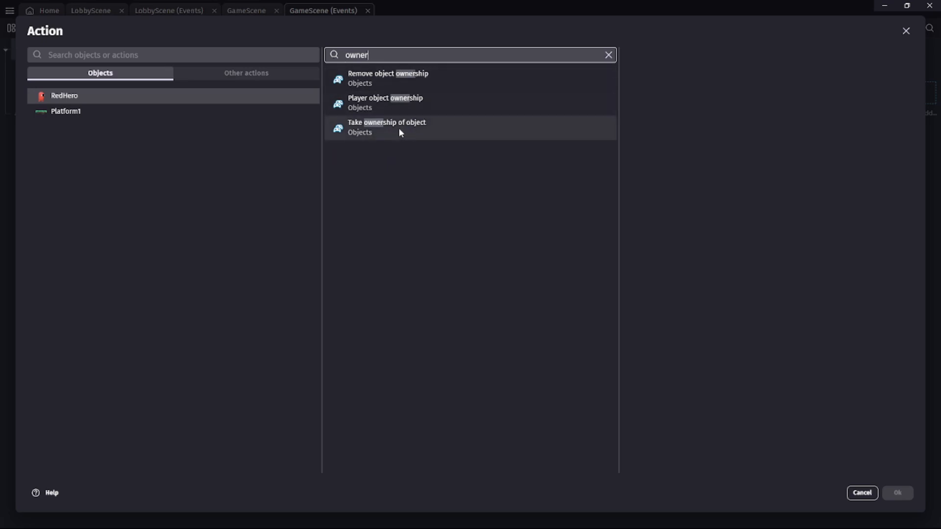
left_click(399, 129)
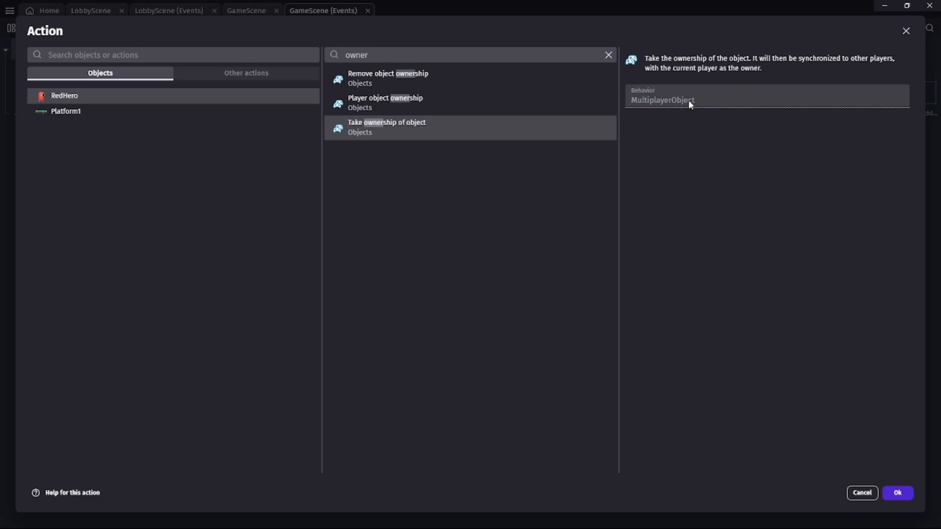
left_click(897, 493)
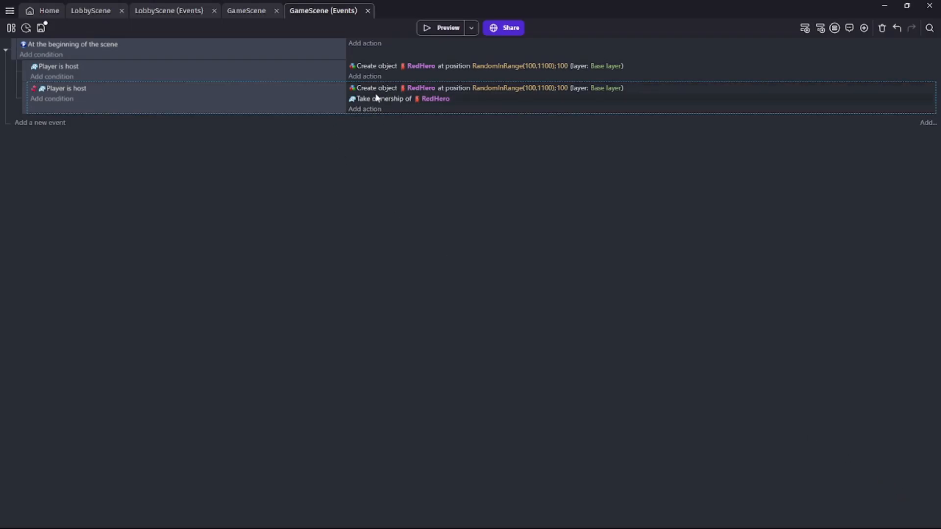
left_click(43, 29)
- Add a new event with the "Player has left" condition for player number 1
left_click(45, 123)
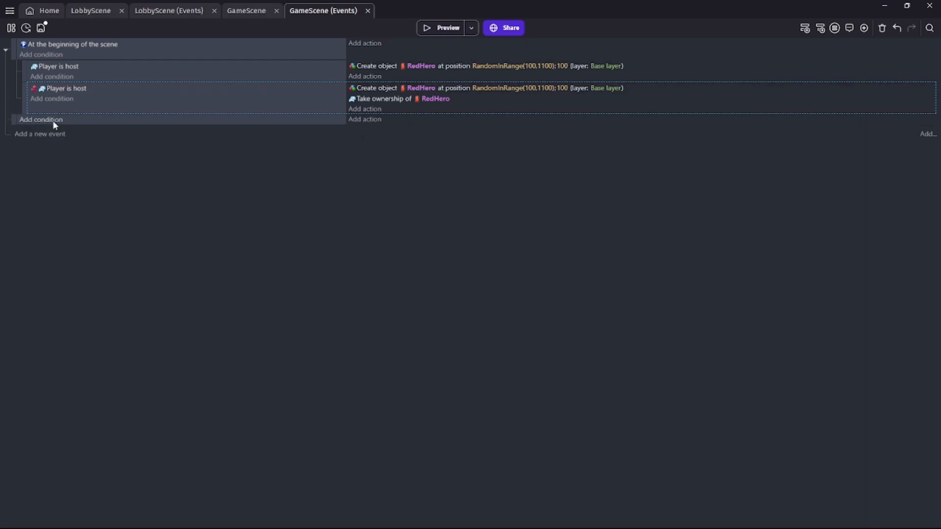
left_click(41, 119)
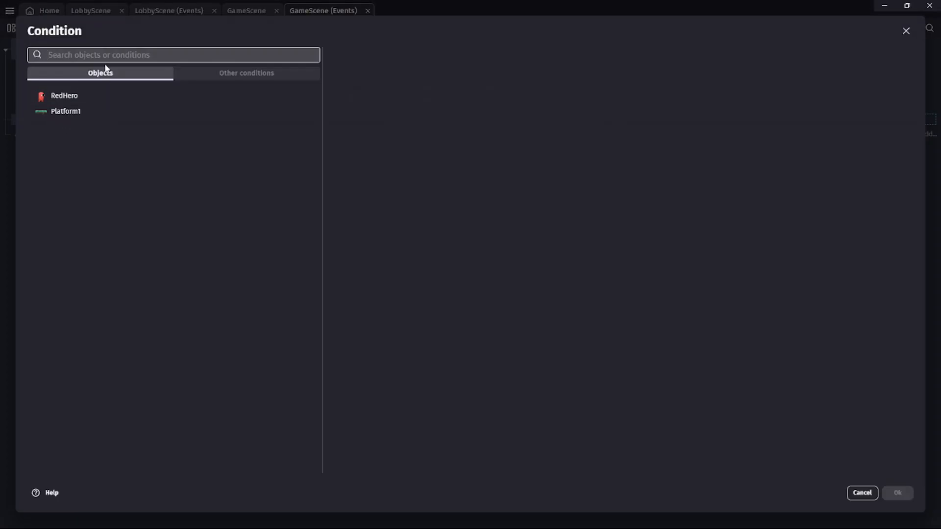
type("player lef")
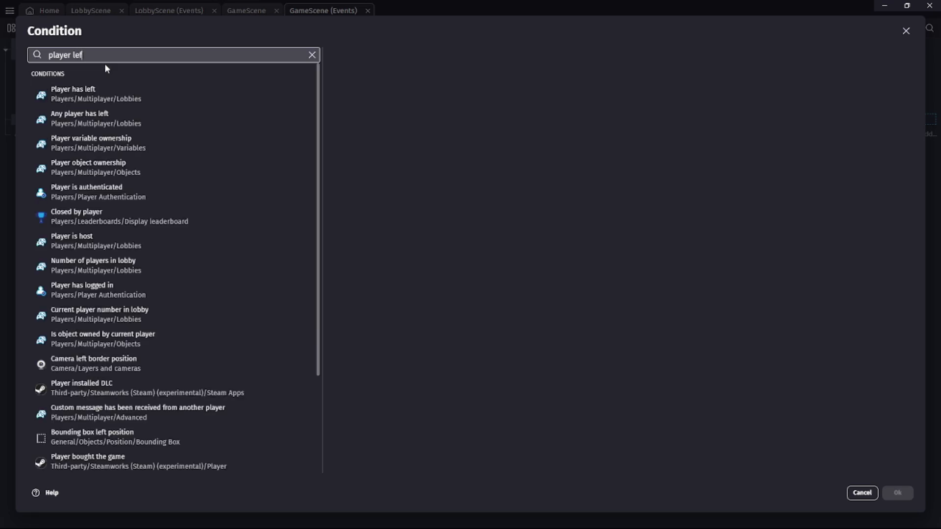
left_click(123, 100)
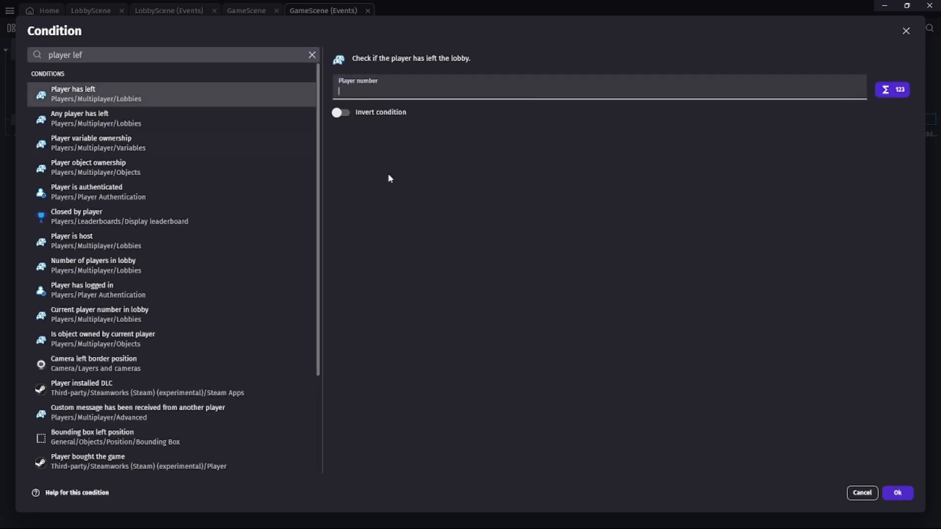
left_click(386, 93)
type("1")
left_click(786, 240)
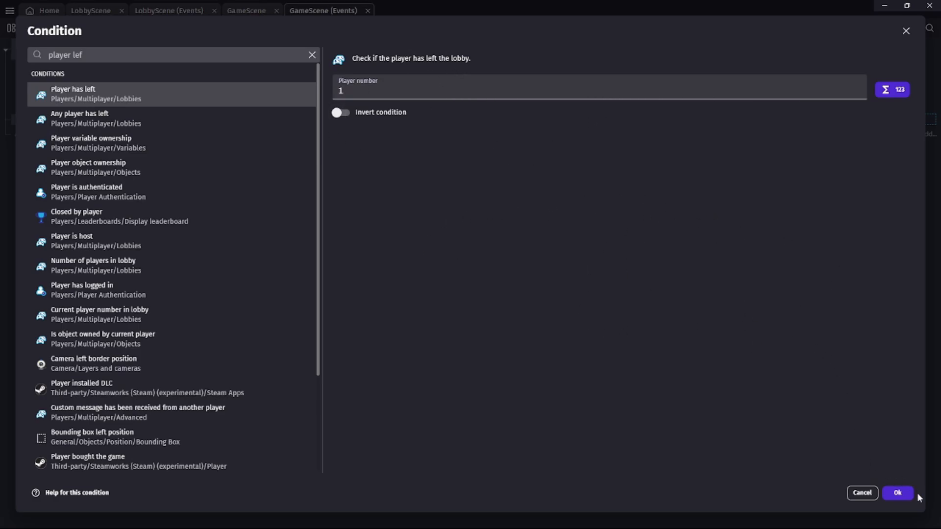
left_click(899, 494)
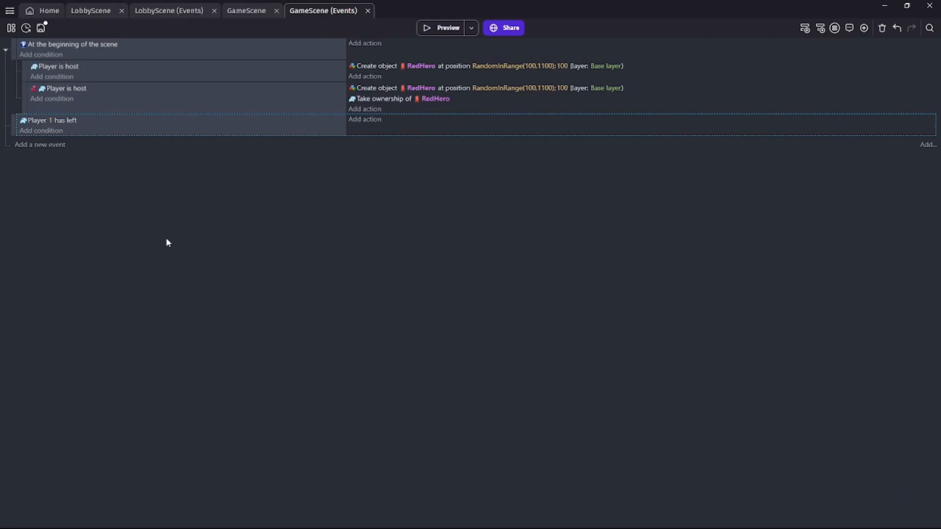
- Add the End Lobby Game action to the "Player 1 has left" event
left_click(372, 120)
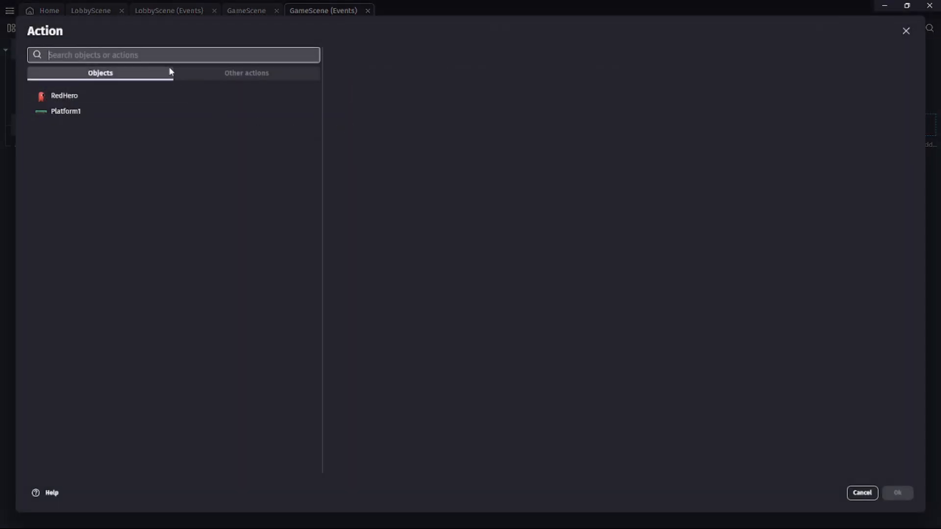
type("end lobby")
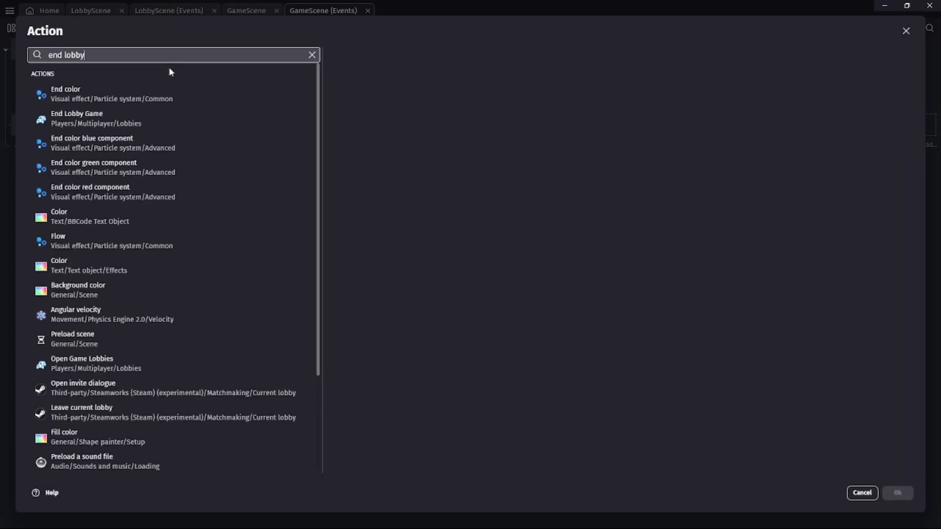
left_click(110, 97)
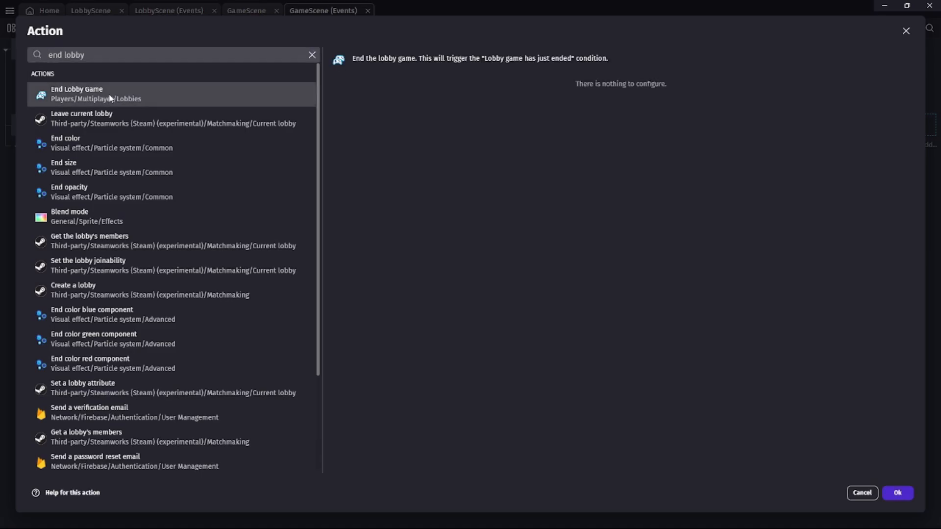
left_click(890, 493)
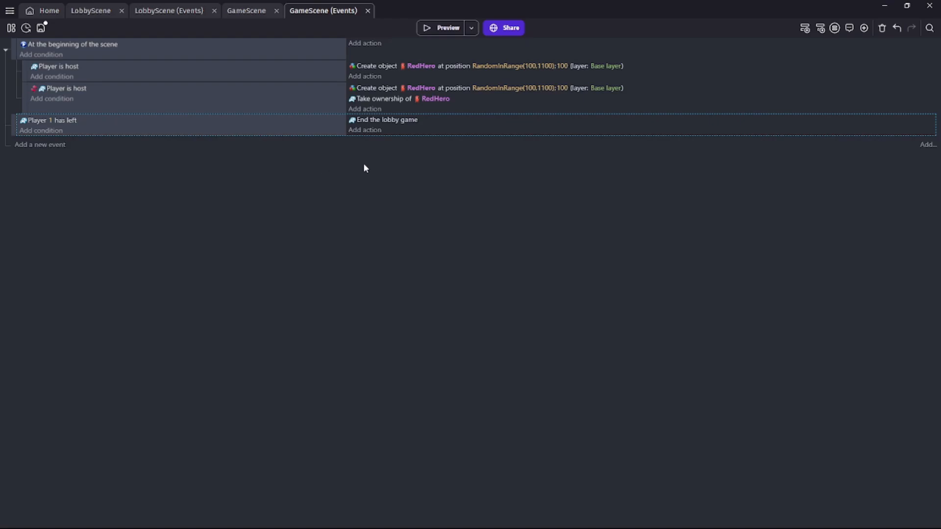
- Add another event with the "Lobby game has just ended" condition
left_click(38, 147)
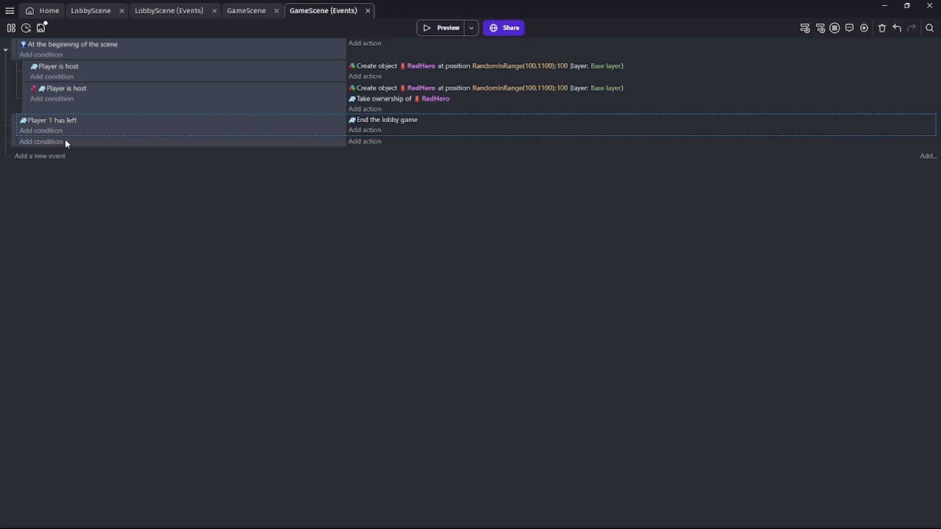
left_click(45, 141)
type("on lobby")
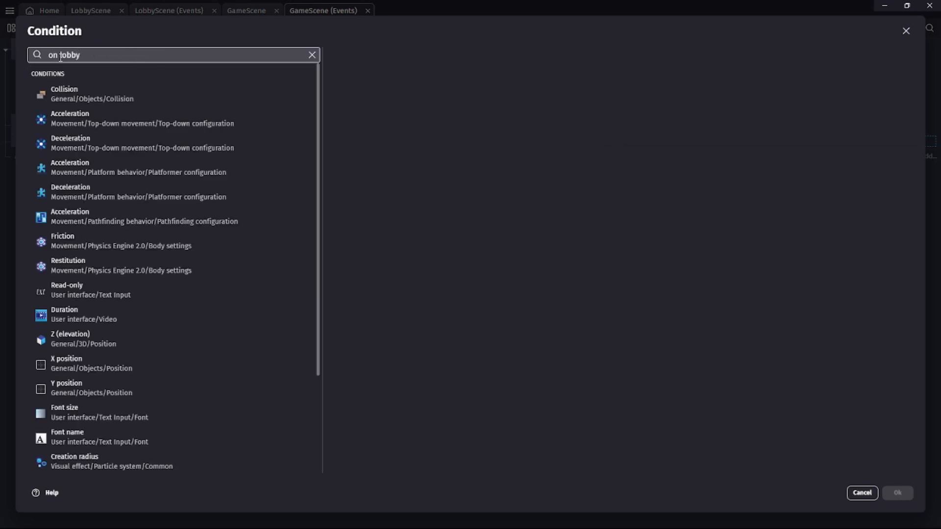
left_click_drag(58, 54, 18, 63)
key("BackSpace")
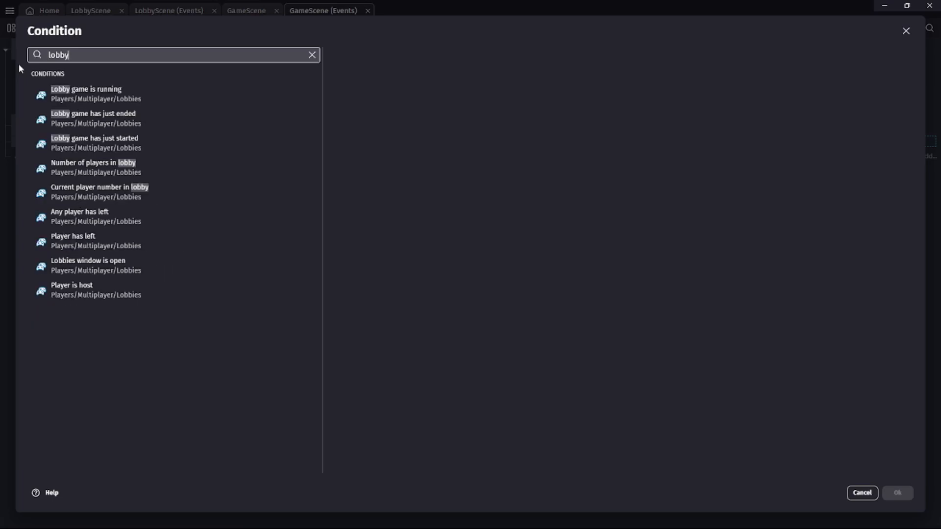
left_click(130, 124)
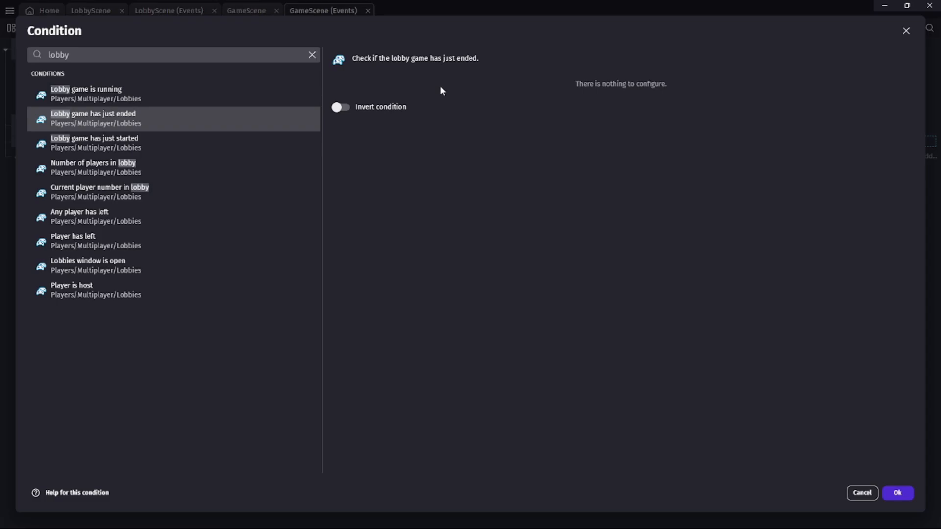
left_click(896, 494)
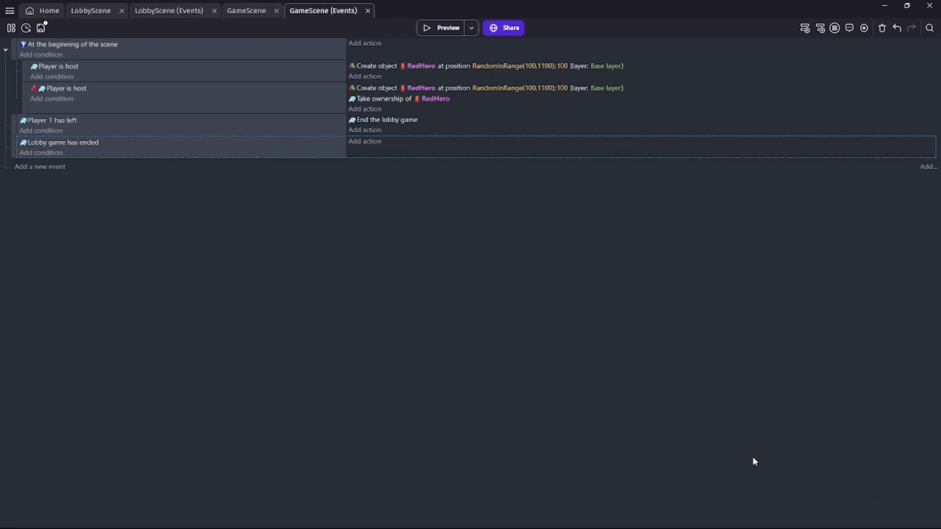
- Add a "Change the scene" action to LobbyScene in the lobby-game-ended event and save the project
left_click(371, 142)
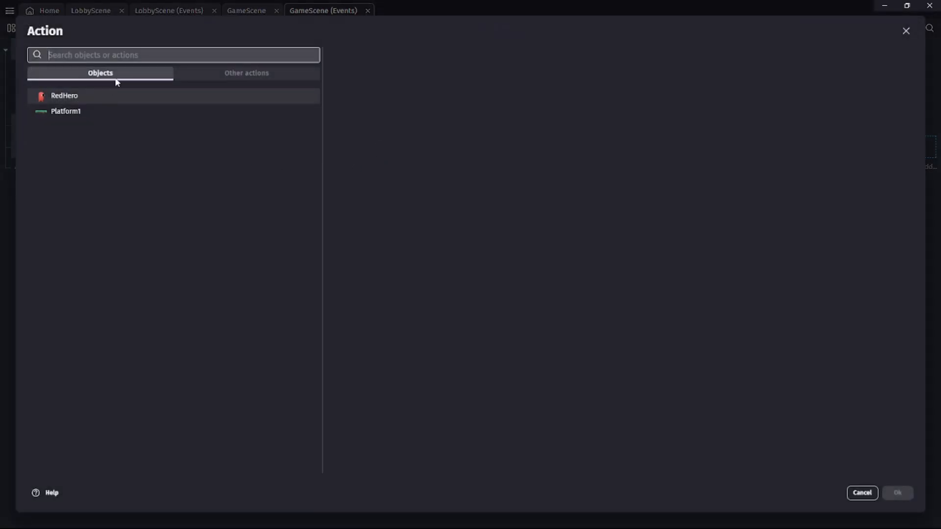
type("change")
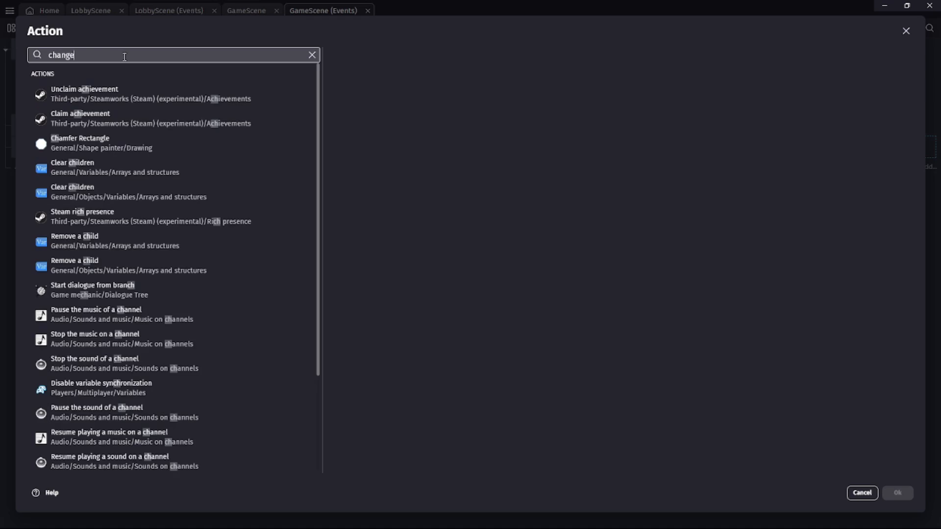
type(" scene")
left_click(61, 93)
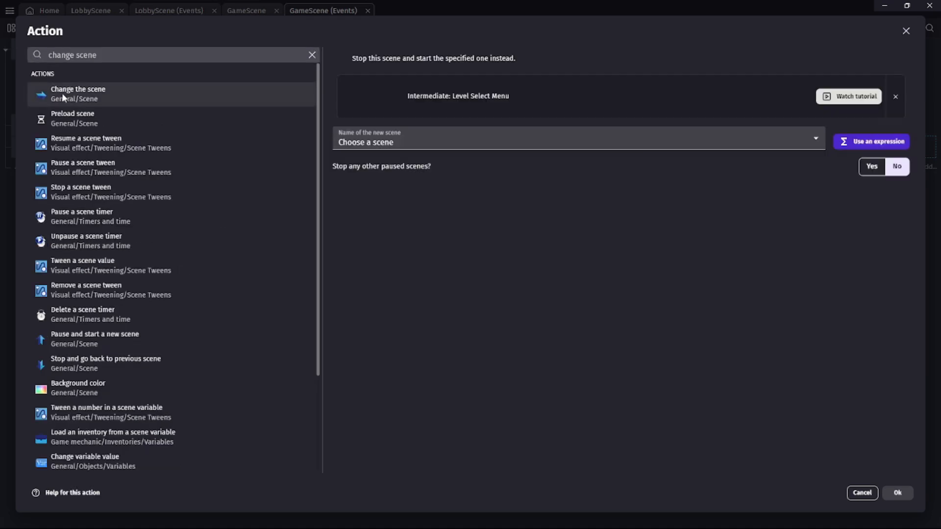
left_click(547, 146)
left_click(384, 165)
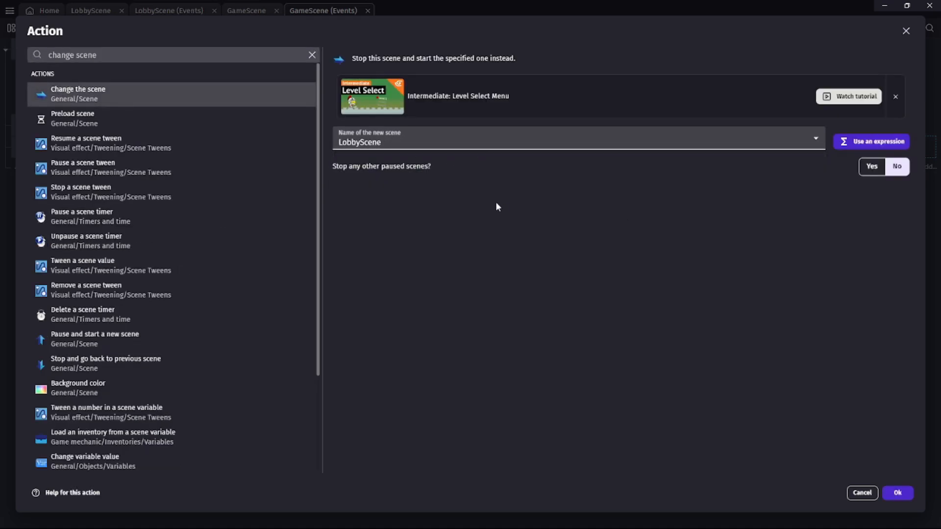
left_click(897, 494)
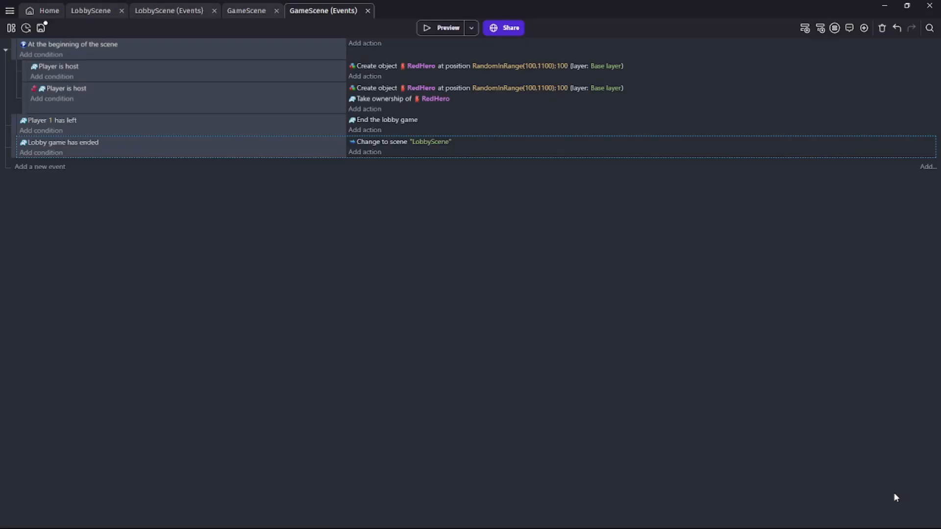
left_click(207, 129, "shift")
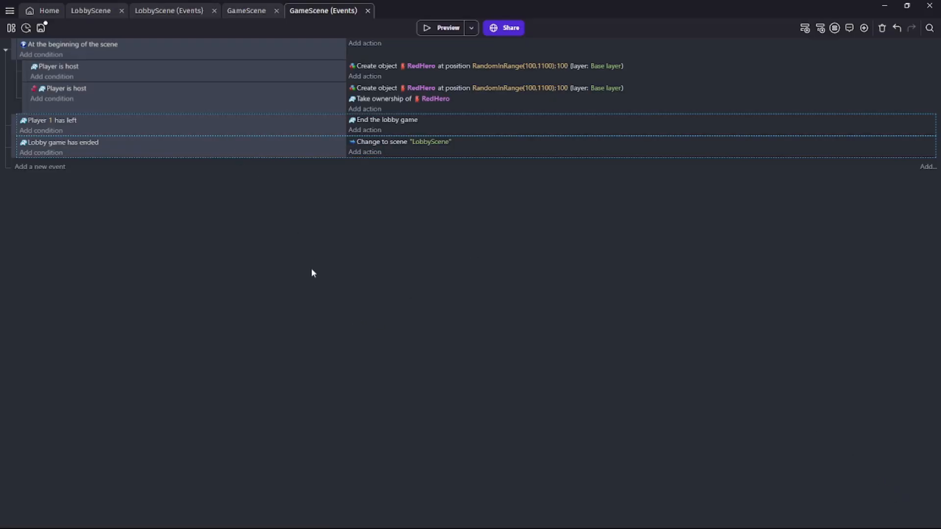
key("ctrl+s")
- Look over LobbyScene and GameScene, return to LobbyScene, and launch four previews in four windows
left_click(96, 10)
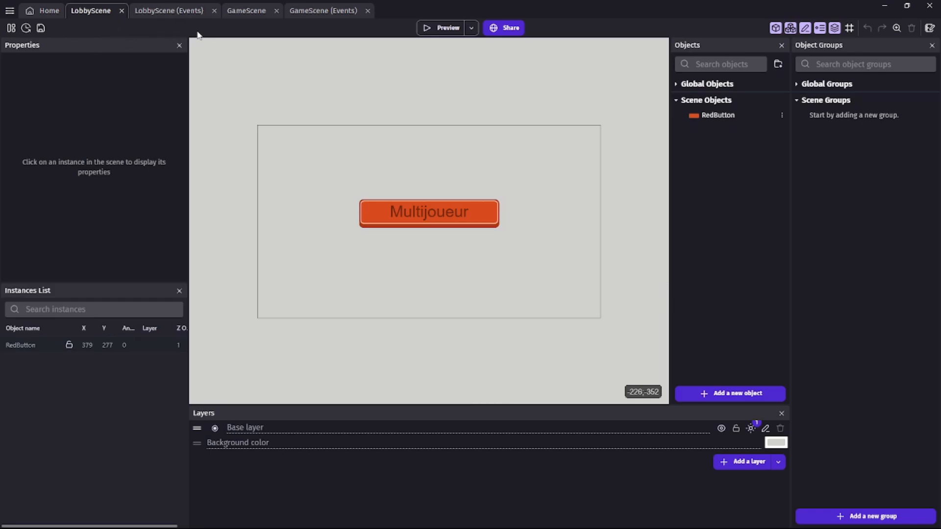
left_click(246, 11)
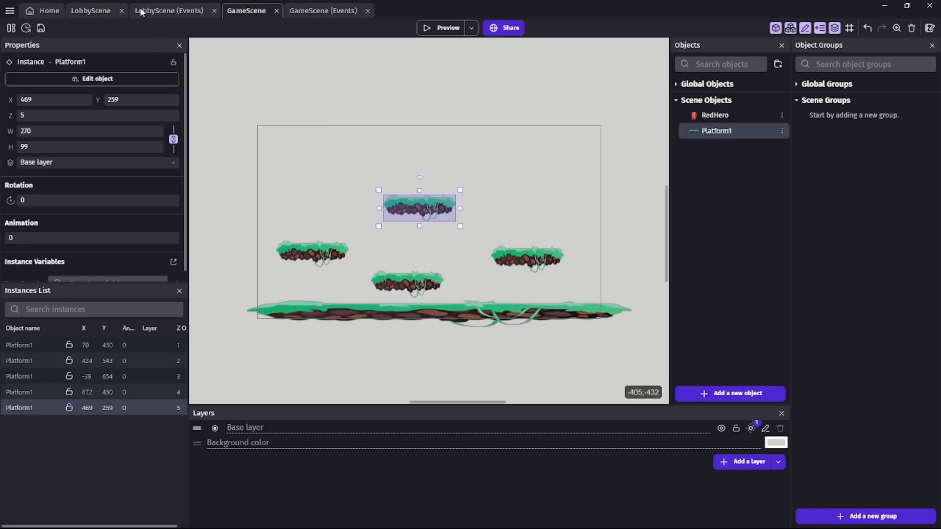
left_click(101, 10)
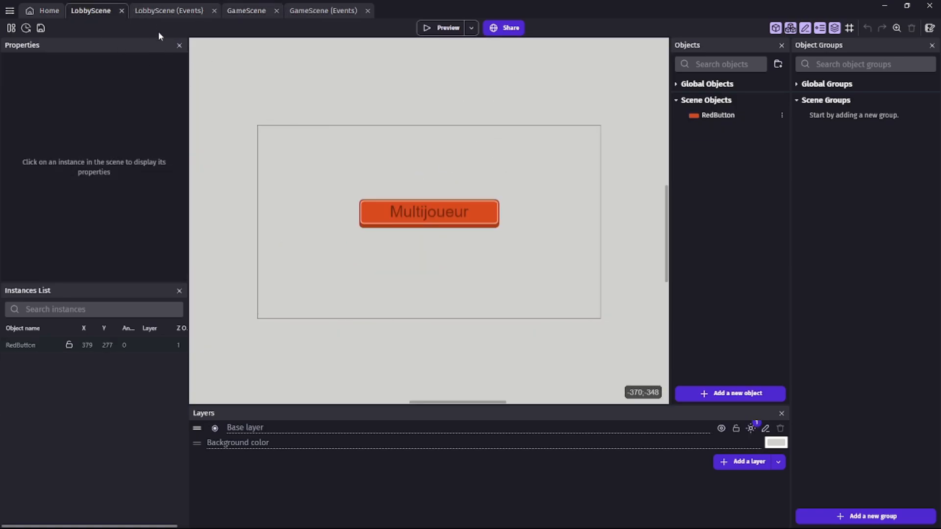
left_click(470, 30)
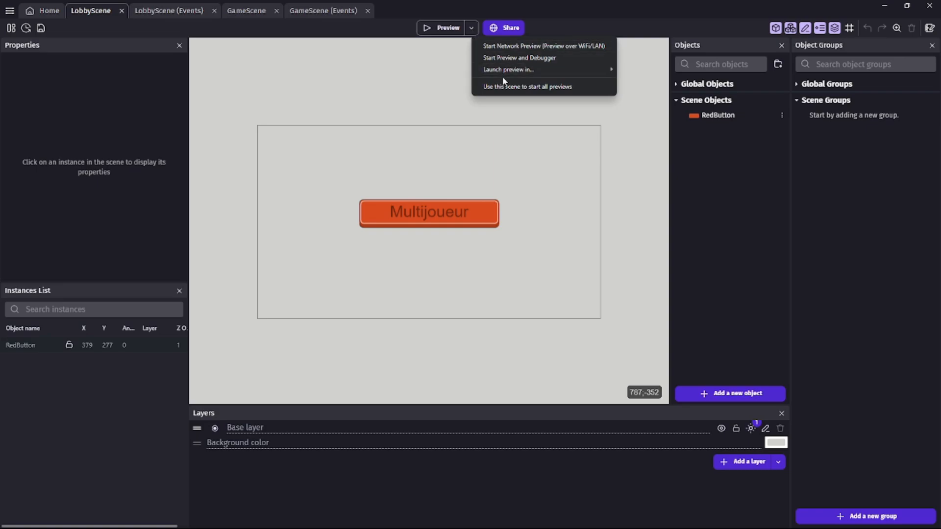
mouse_move(502, 72)
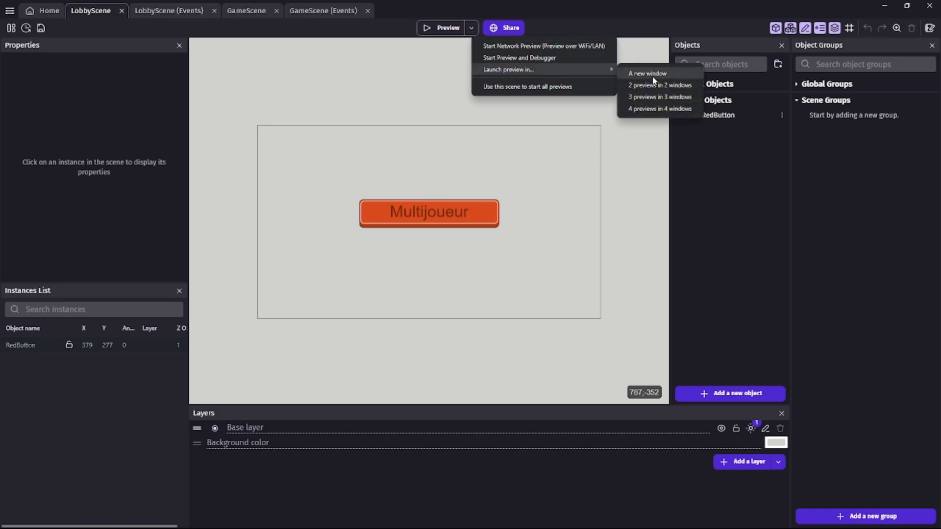
left_click(658, 109)
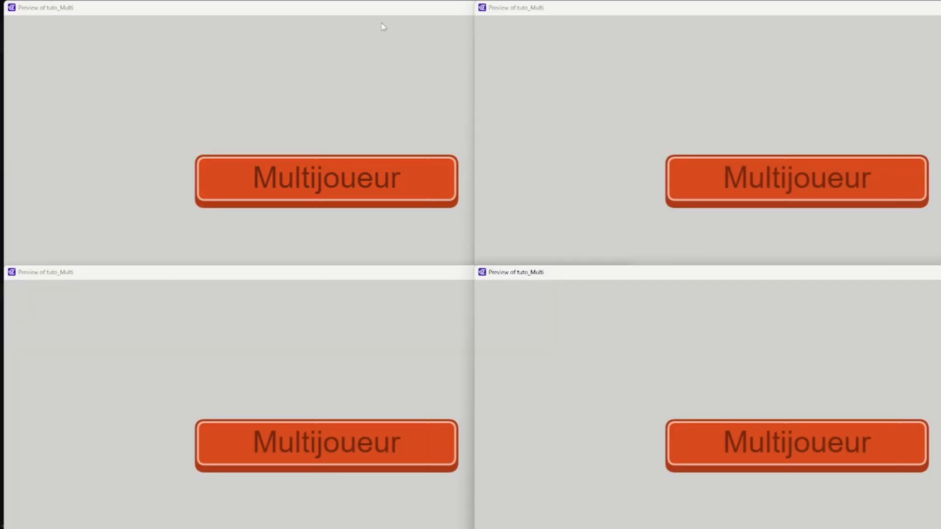
- Arrange the four tuto_Multi preview windows in a two-by-two grid filling the screen
left_click_drag(699, 14, 564, 26)
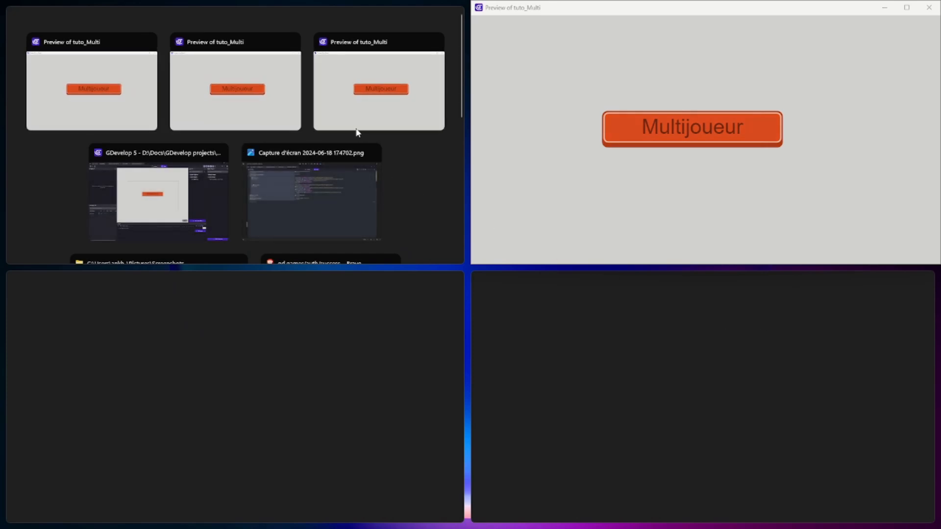
left_click(345, 97)
left_click(265, 324)
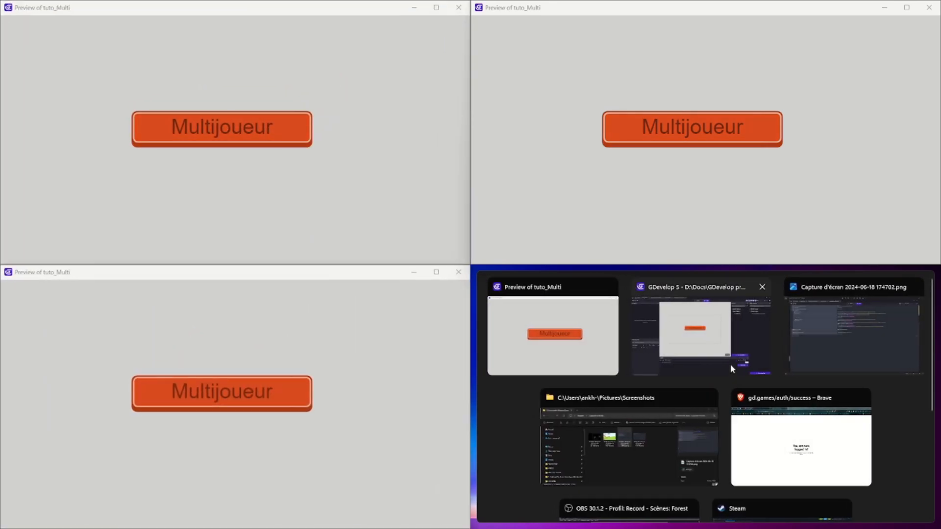
left_click(730, 364)
left_click(544, 332)
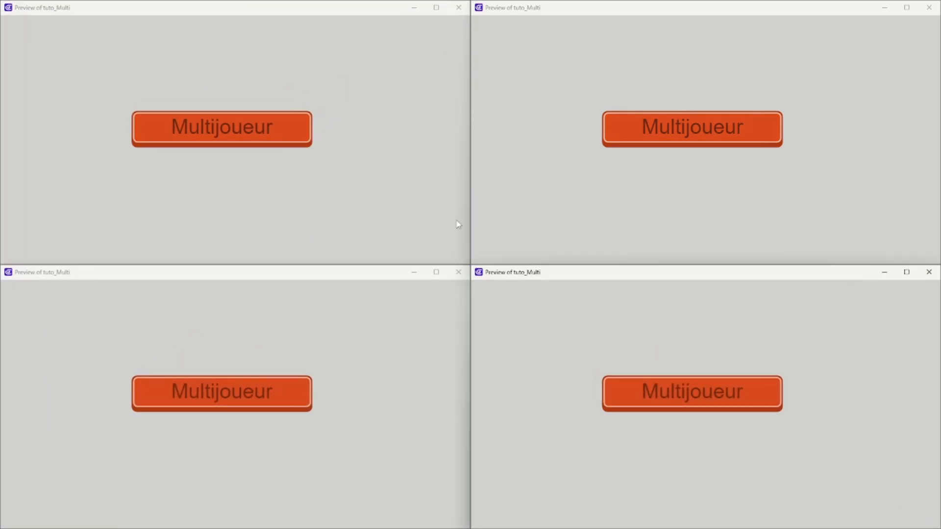
- Open the multiplayer lobby list with the Multijoueur button in each of the four previews
left_click(272, 12)
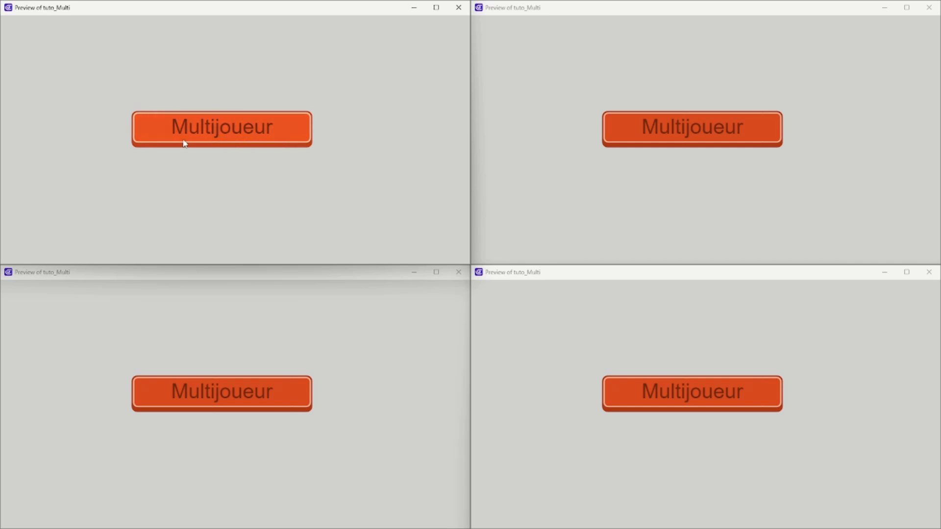
left_click(243, 138)
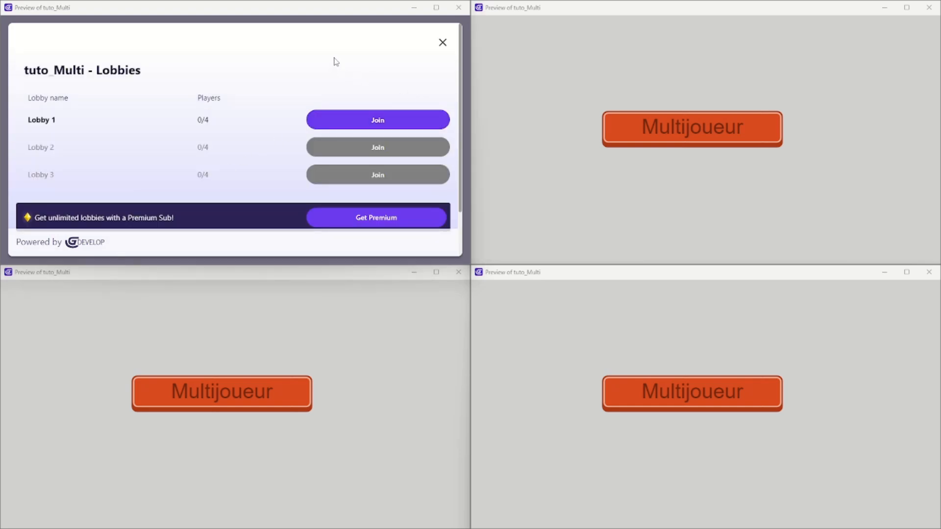
left_click(643, 139)
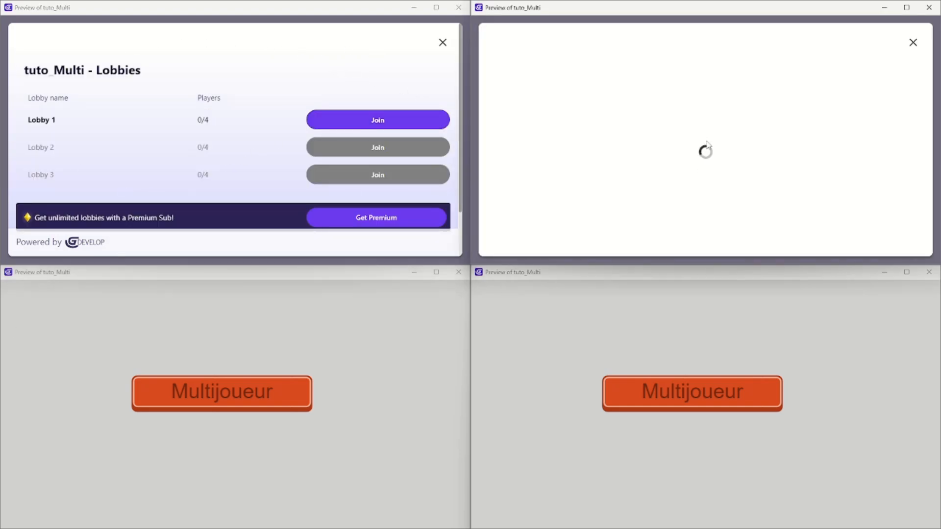
left_click(226, 383)
left_click(652, 411)
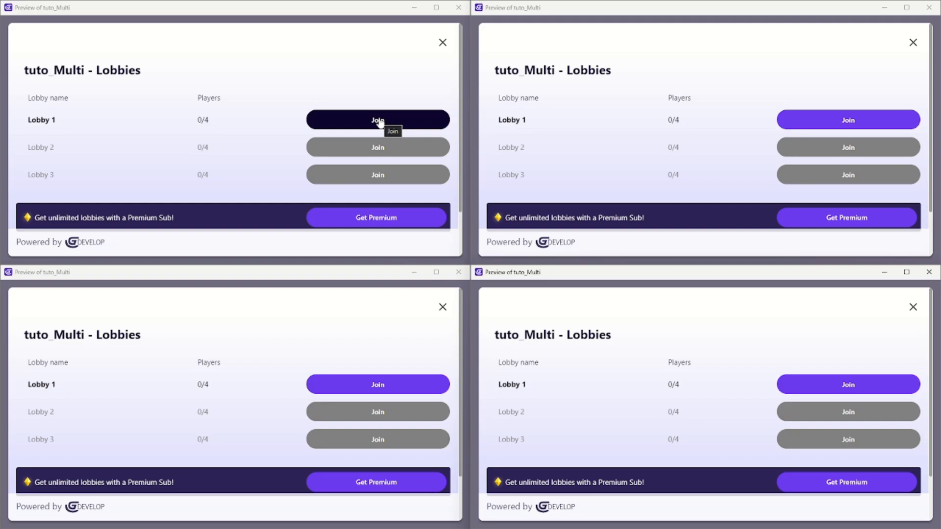
- Join Lobby 1 from all four previews in order, so they become players 1 to 4
left_click(380, 40)
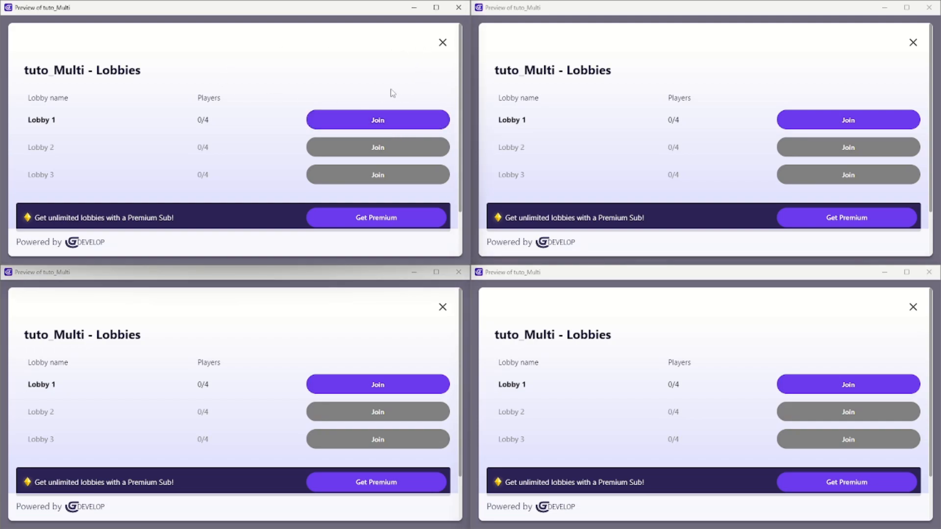
left_click(376, 124)
left_click(850, 120)
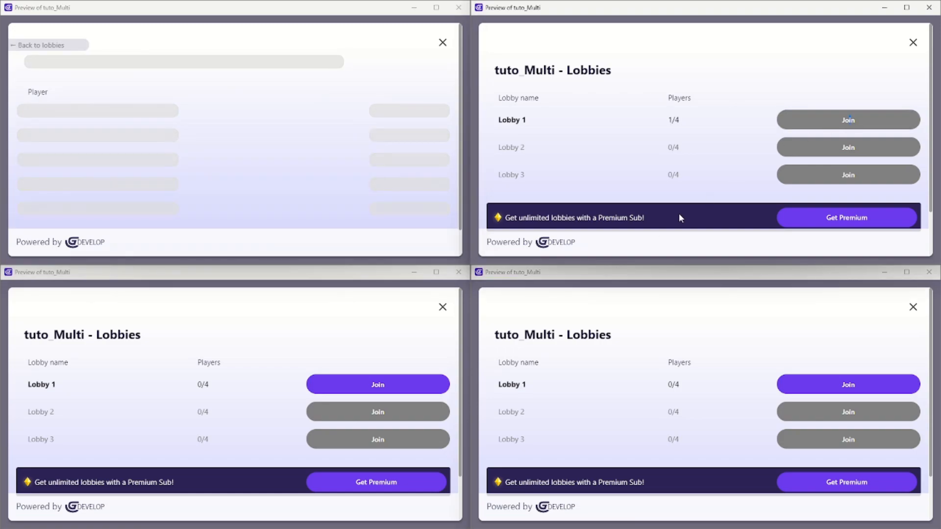
left_click(409, 385)
left_click(816, 388)
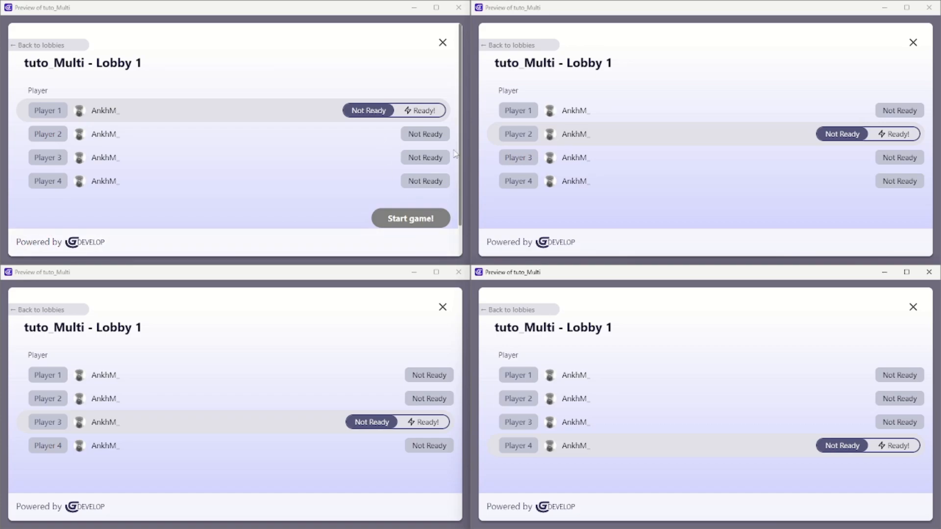
- Mark all four players as ready in Lobby 1 and start the game from player 1's preview
left_click(380, 31)
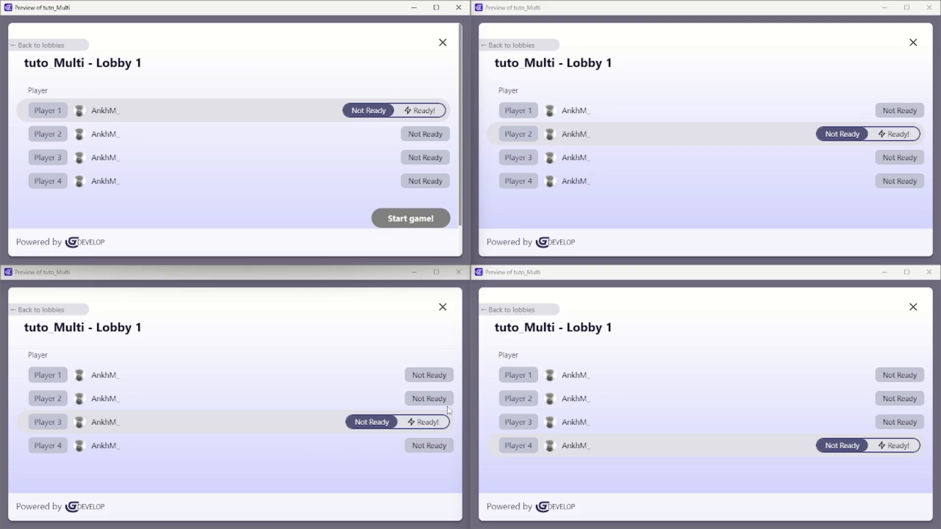
left_click(880, 447)
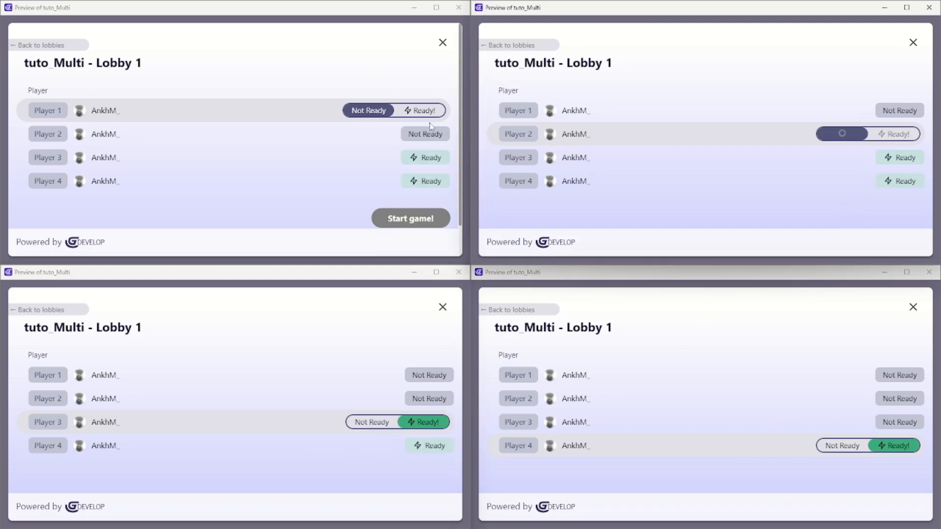
left_click(897, 134)
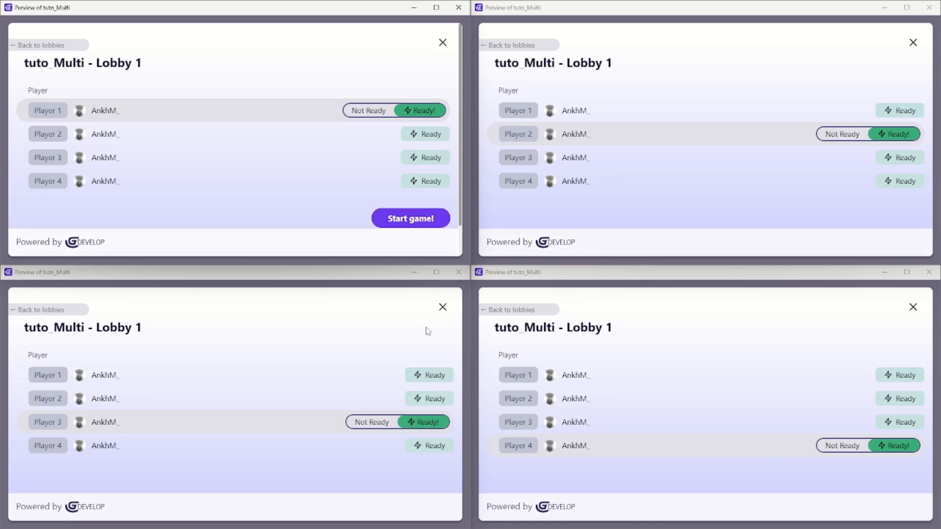
left_click(402, 217)
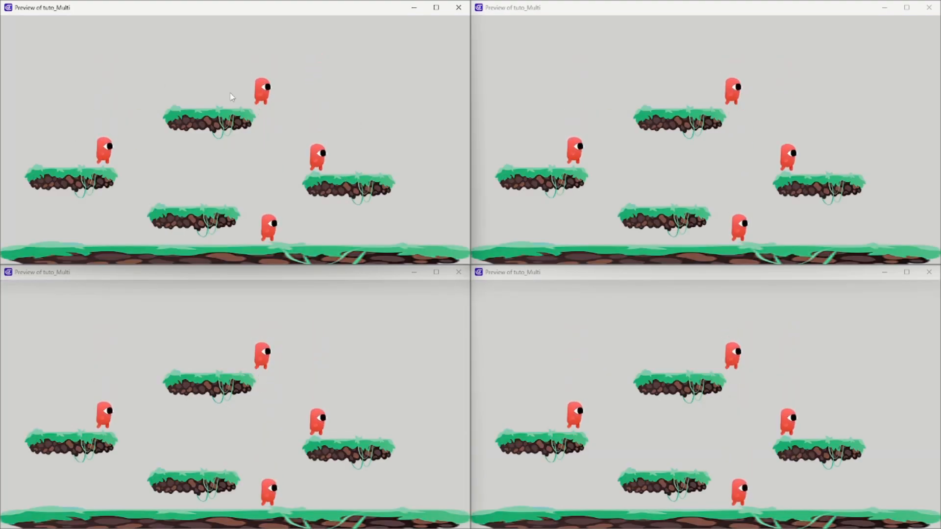
- Test player 1's hero by running back and forth and jumping on its platform, checking synchronization across the previews
key("Left")
key("Right")
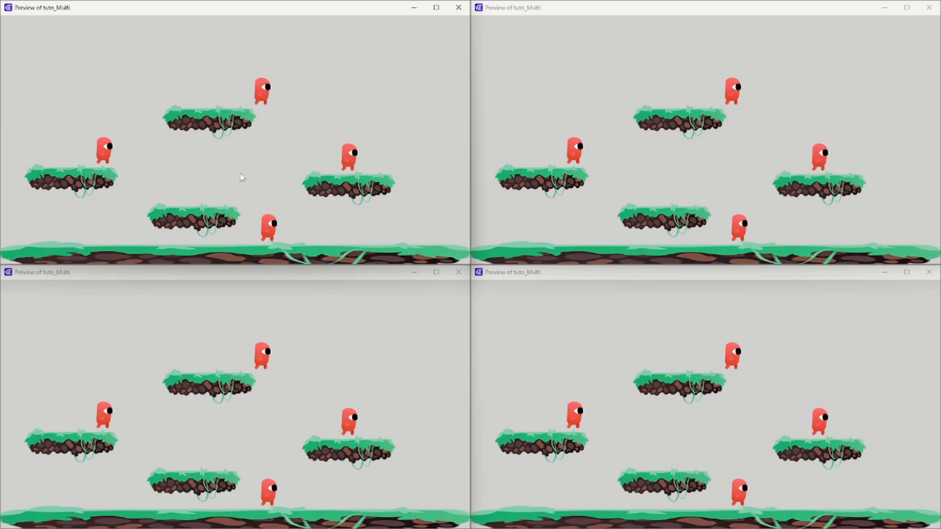
key("Left")
key("Right")
key("Left")
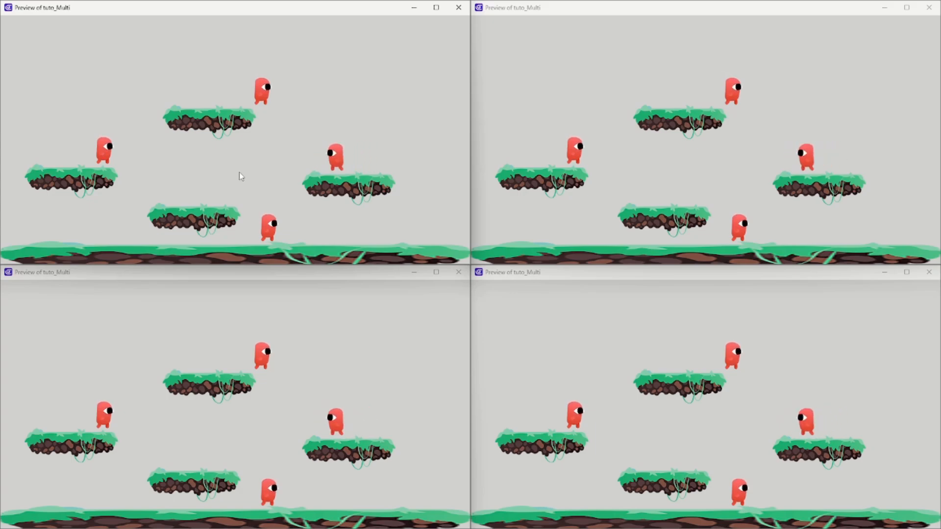
key("space")
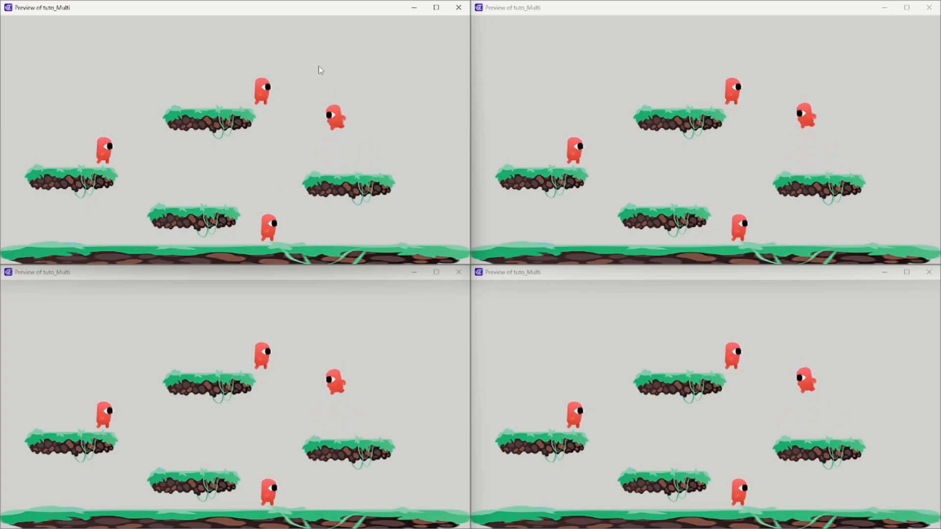
key("Right")
key("Left")
key("space")
key("Right")
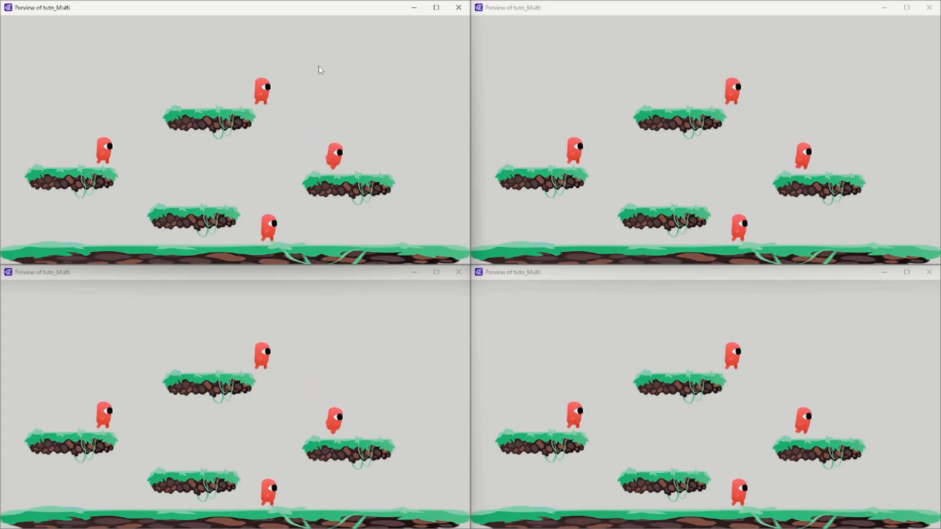
key("space")
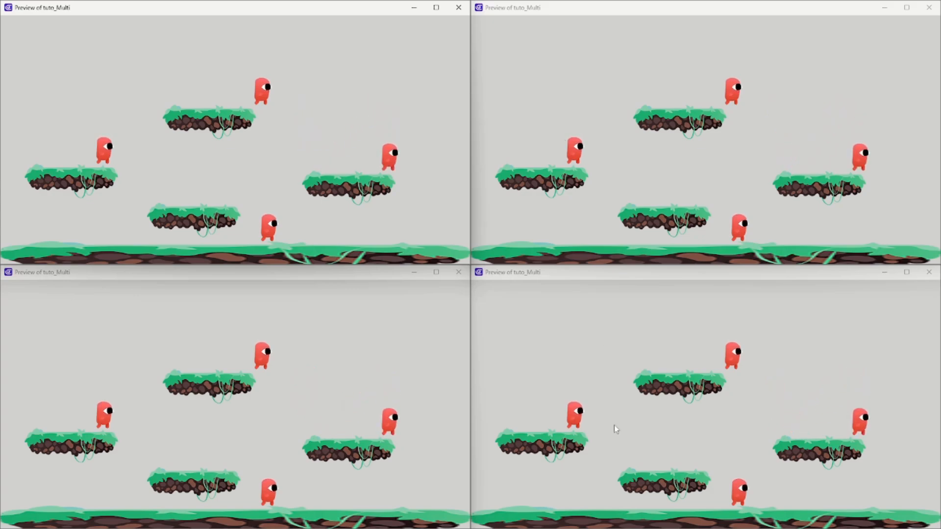
- Test player 4's hero by running along the ground and jumping onto the lowest platform and back down
left_click(616, 429)
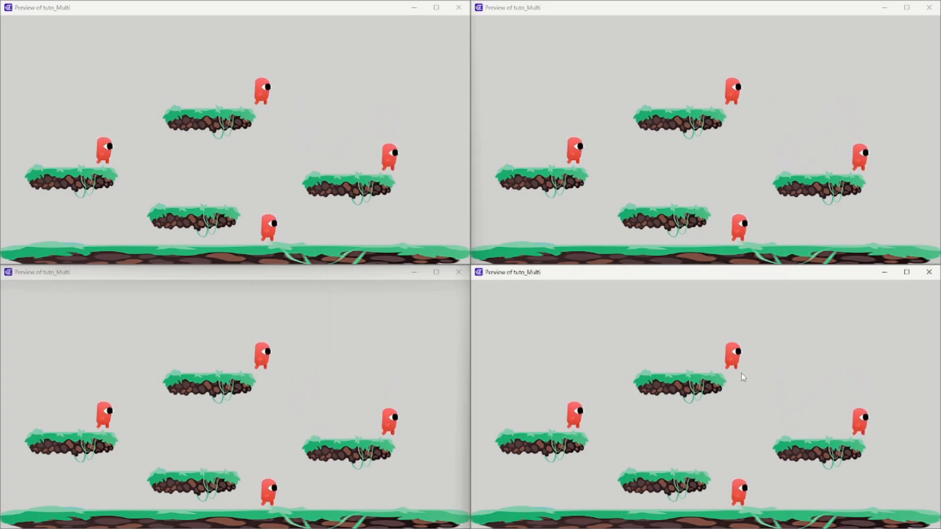
key("Left")
key("Right")
key("space")
key("Left")
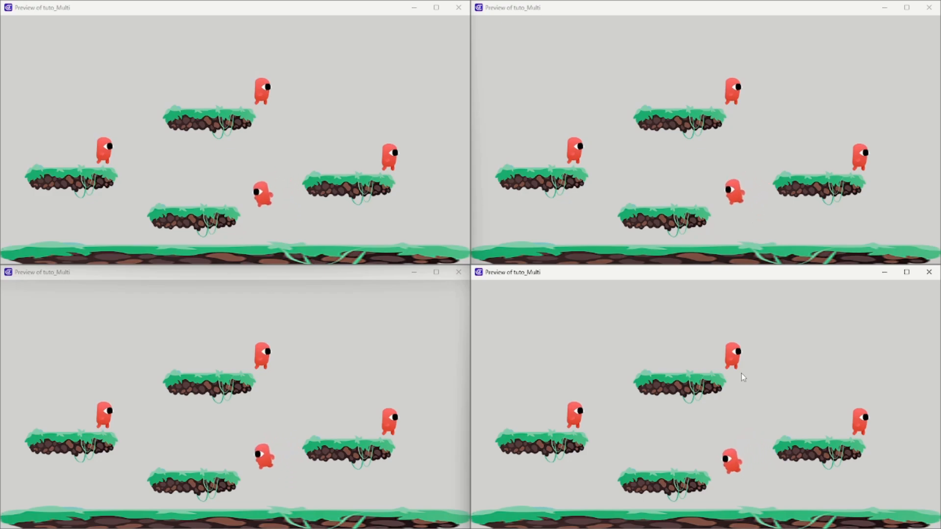
key("Right")
key("space")
key("Left")
key("space")
key("Right")
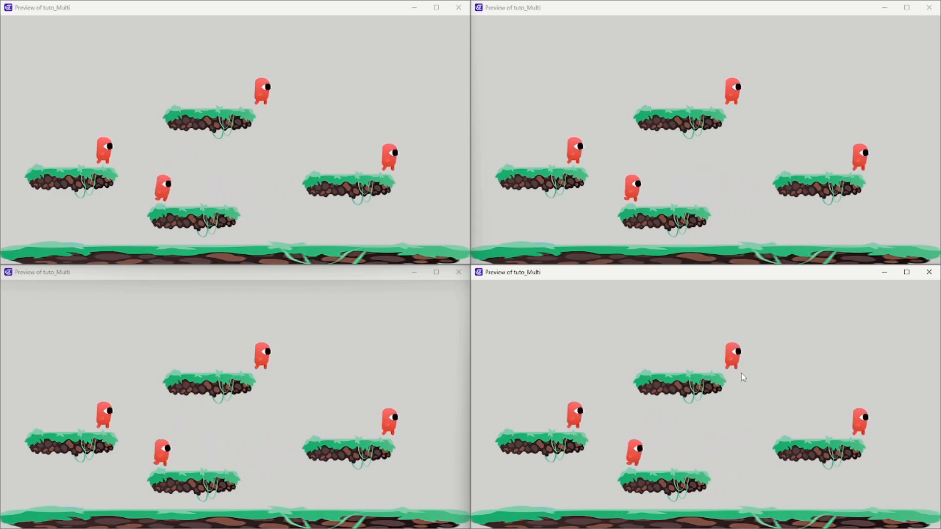
key("space")
key("Right")
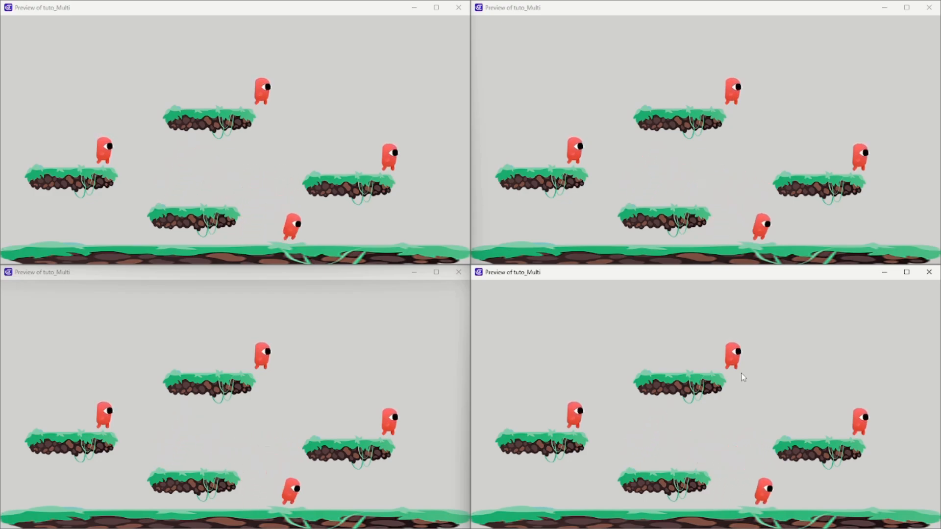
key("Left")
key("space")
key("Right")
key("space")
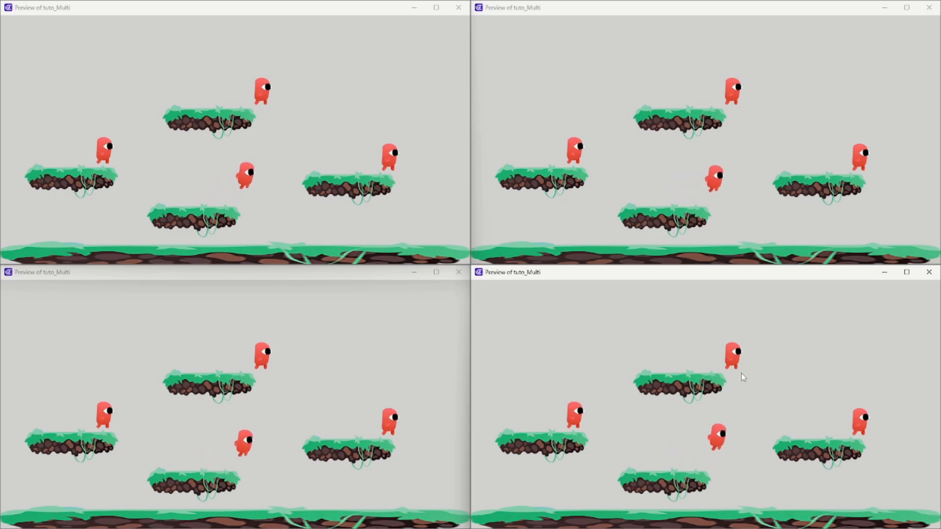
key("Left")
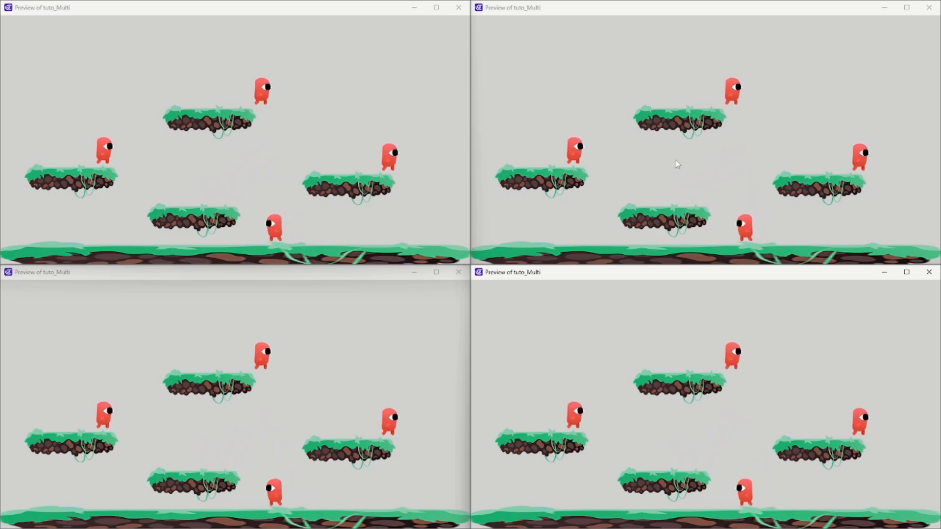
- Test player 2's hero by jumping from the highest platform across to the platform on its left
left_click(651, 159)
key("space")
key("Left")
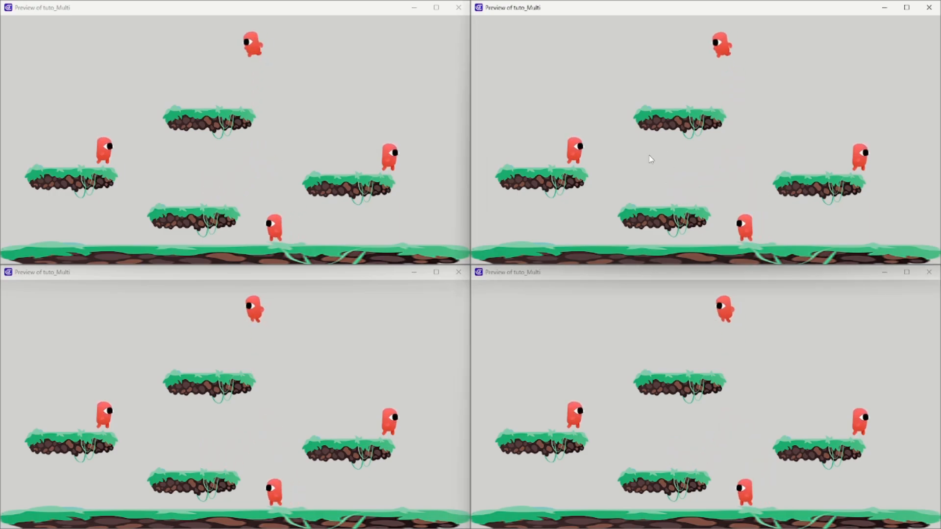
key("space")
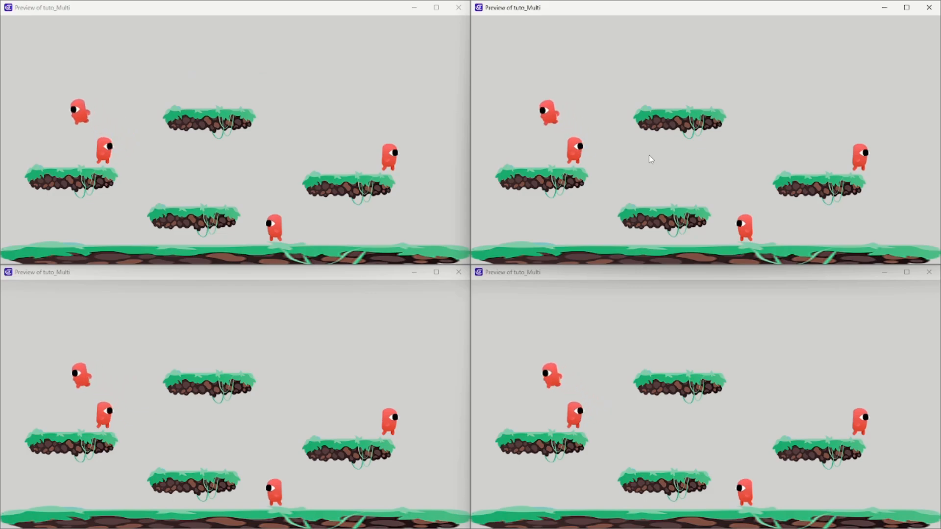
key("Right")
key("space")
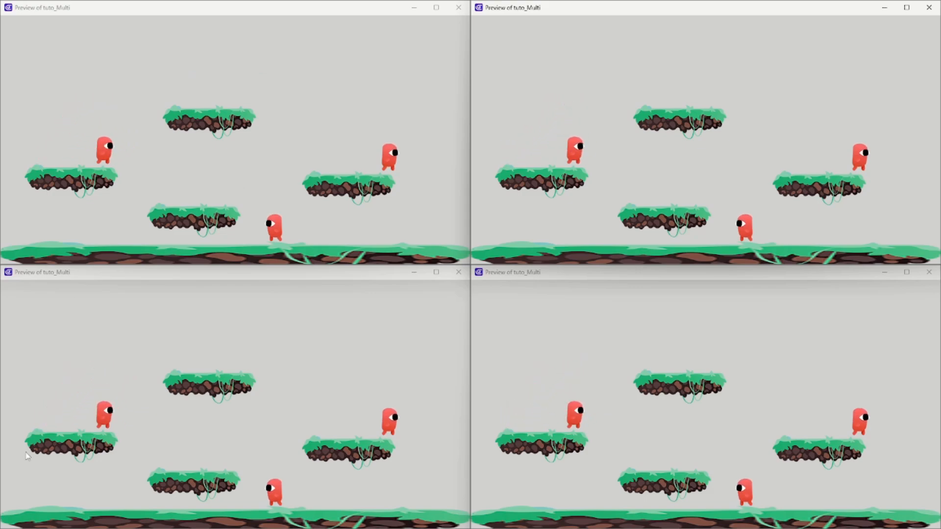
- Test player 3's hero by leaving its platform, jumping around the lowest platform and landing on the ground to its left
left_click(228, 398)
key("Right")
key("space")
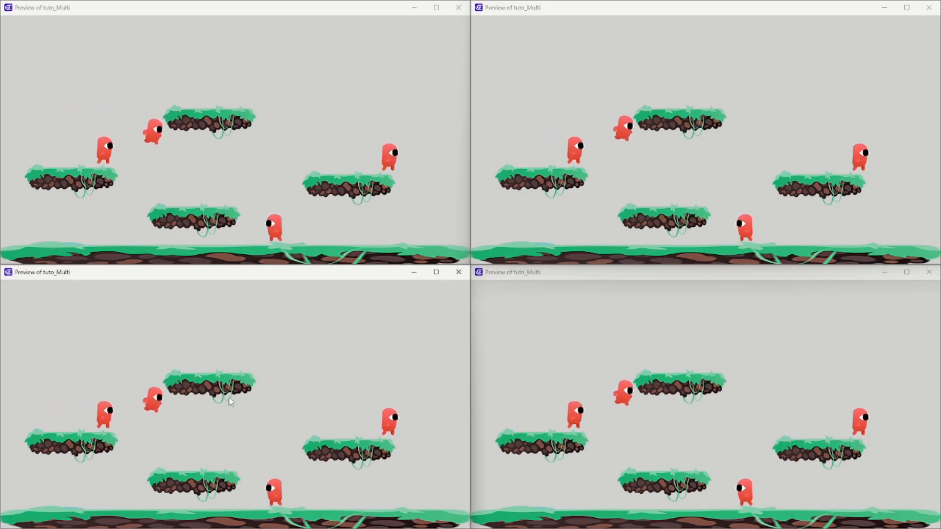
key("Right")
key("space")
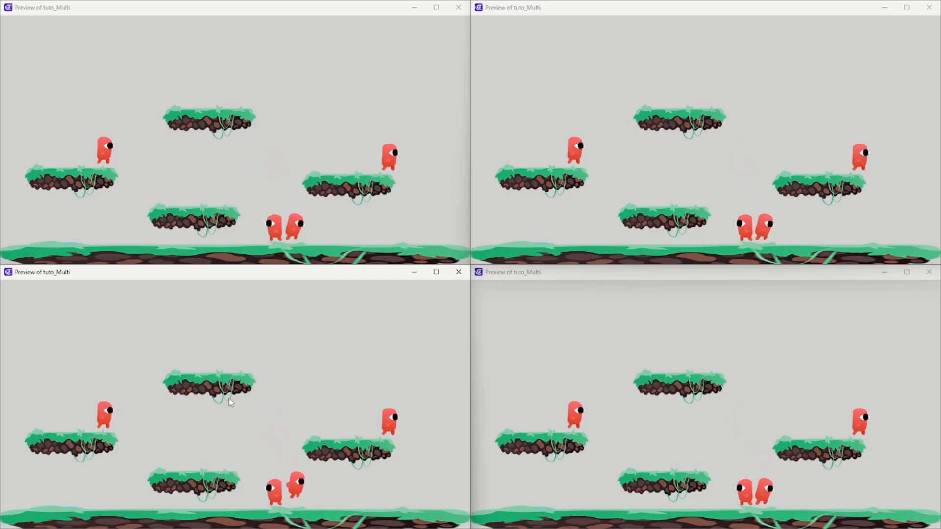
key("Left")
key("space")
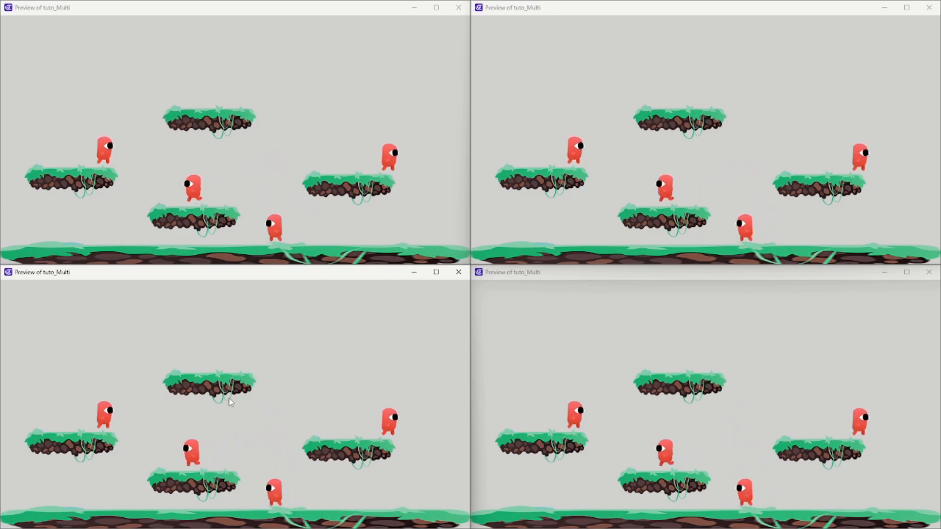
key("space")
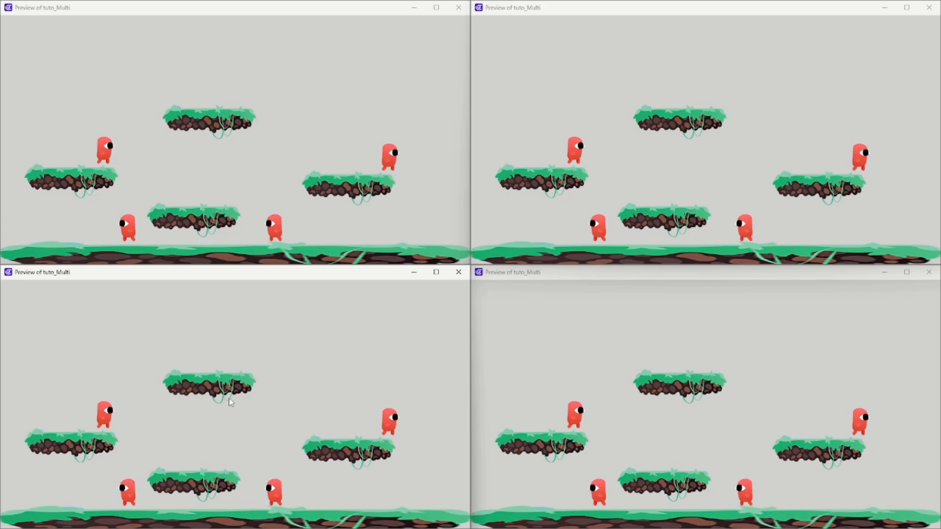
- Close player 2's preview window followed by player 1's to test the return to the lobby
left_click(524, 99)
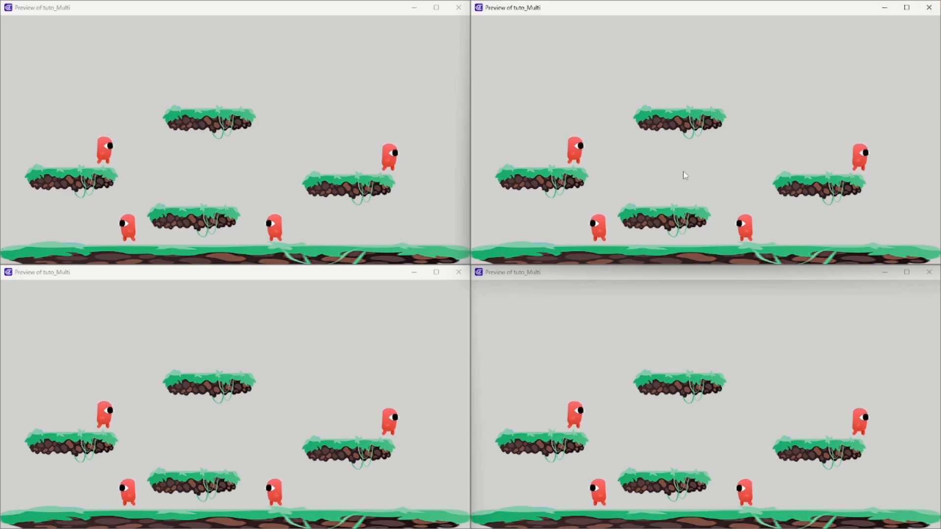
left_click(928, 8)
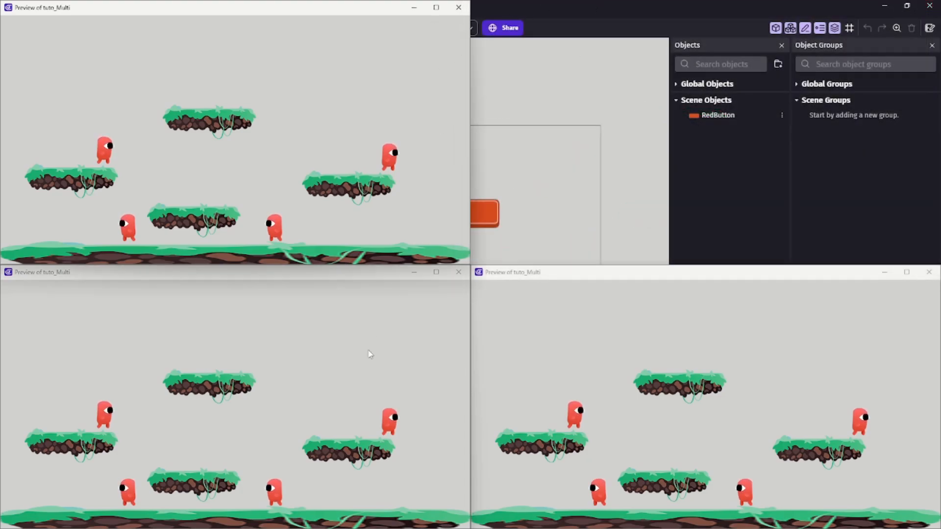
left_click(459, 8)
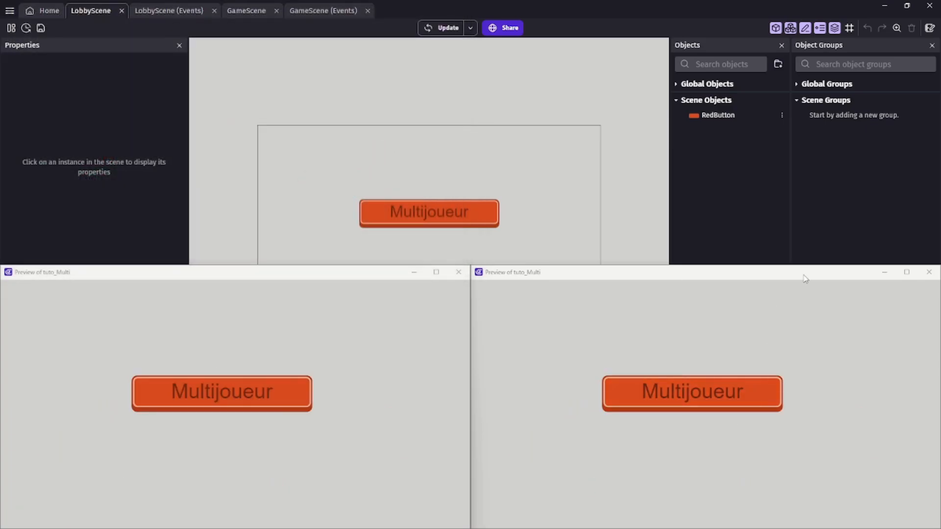
- Close the two remaining preview windows that show the lobby
left_click_drag(807, 275, 778, 256)
left_click(901, 255)
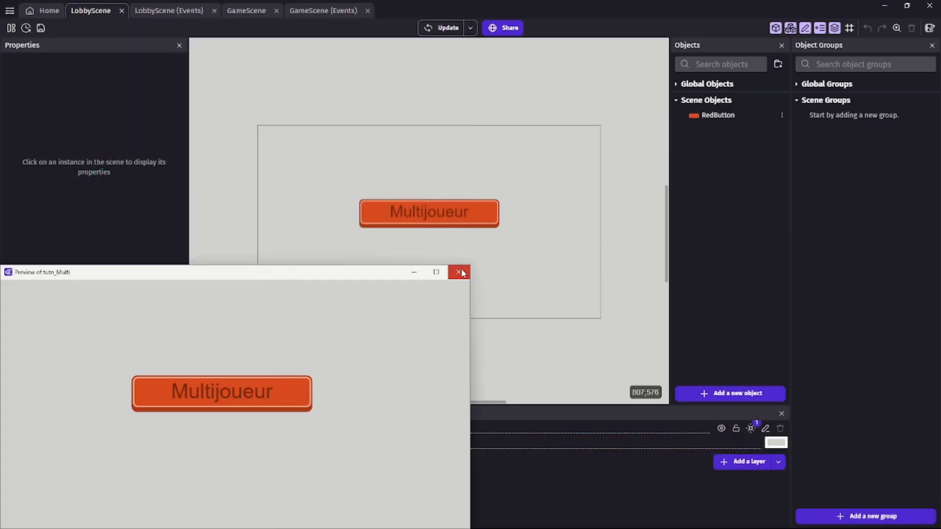
left_click(459, 272)
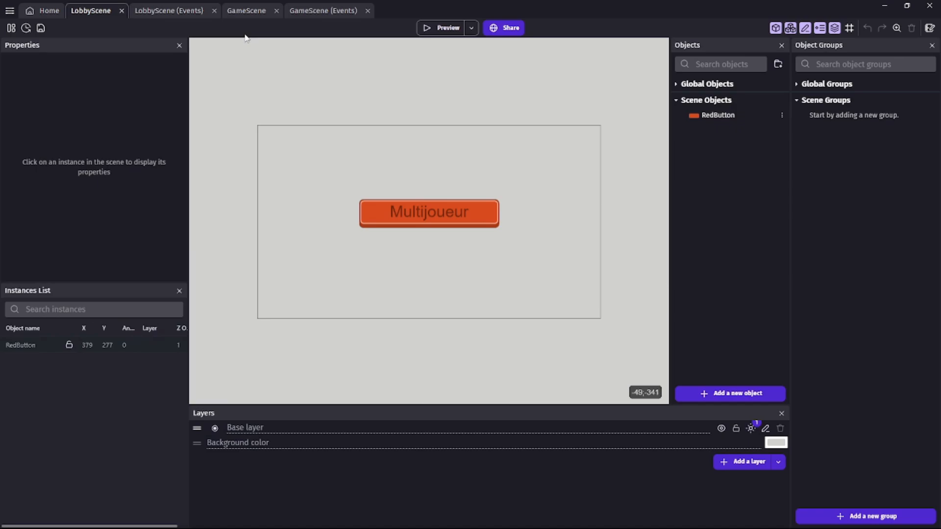
- Examine RedHero's behaviors in GameScene, collapsing the MultiplayerObject settings, and close its editor
left_click(258, 7)
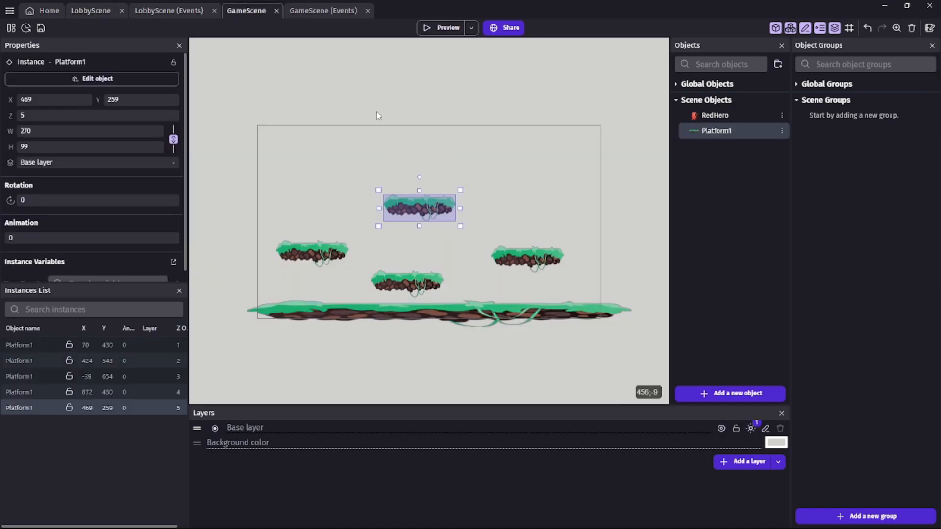
left_click(417, 229)
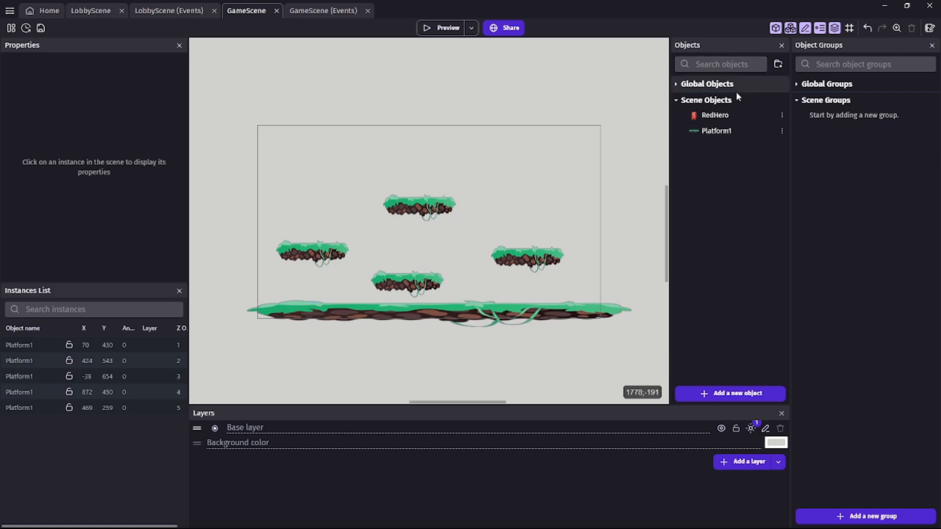
left_click(706, 117)
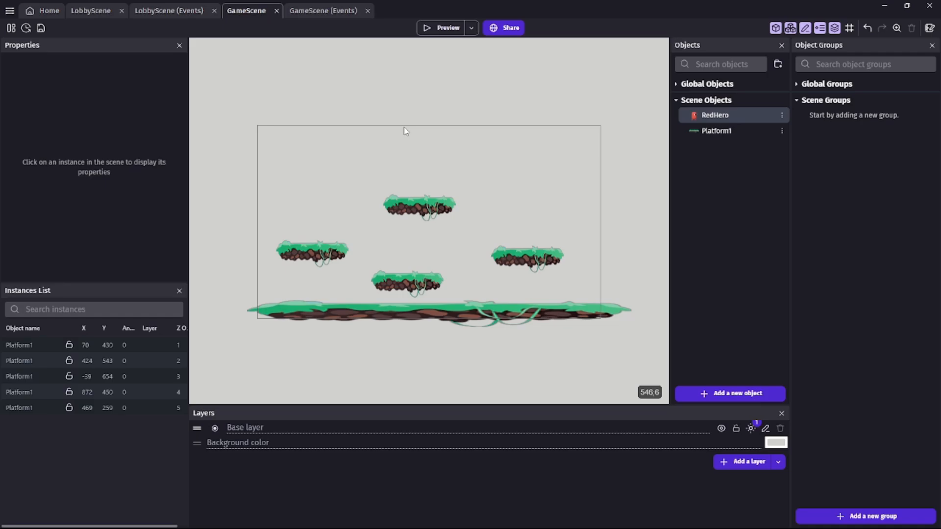
double_click(715, 116)
left_click(380, 53)
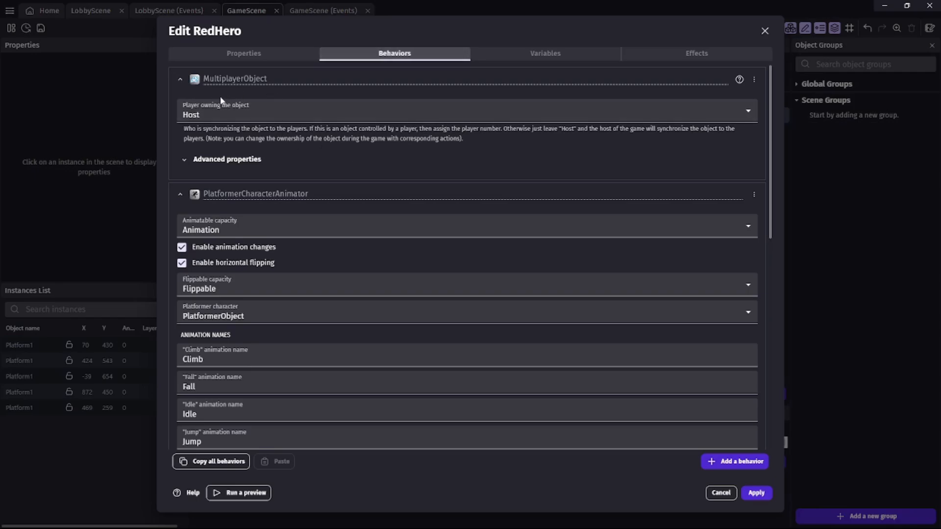
left_click(181, 81)
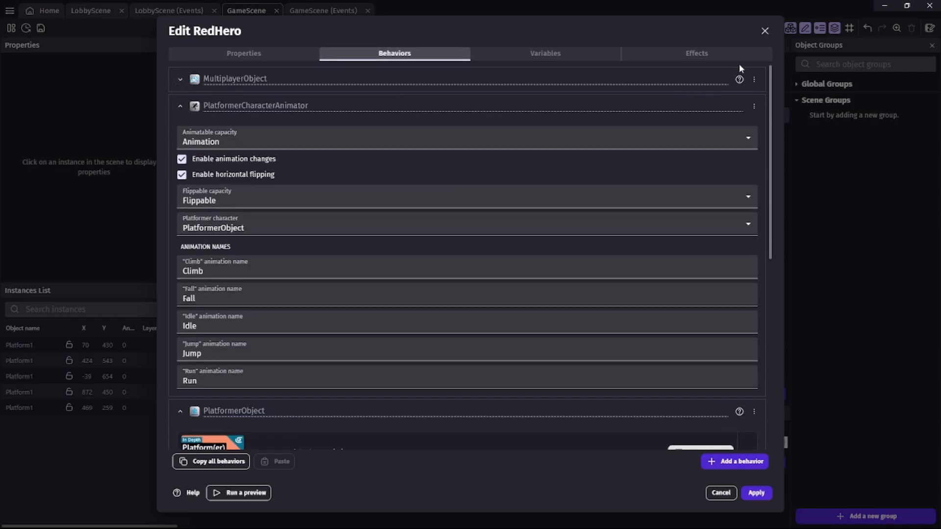
left_click(765, 31)
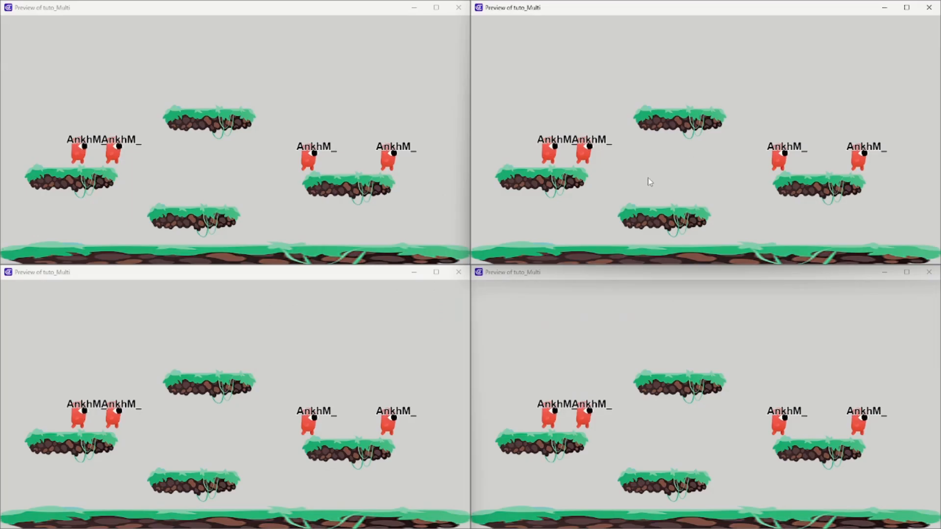
- Test the leftmost hero and its name label by running along its platform and jumping across to the lowest platform
key("Left")
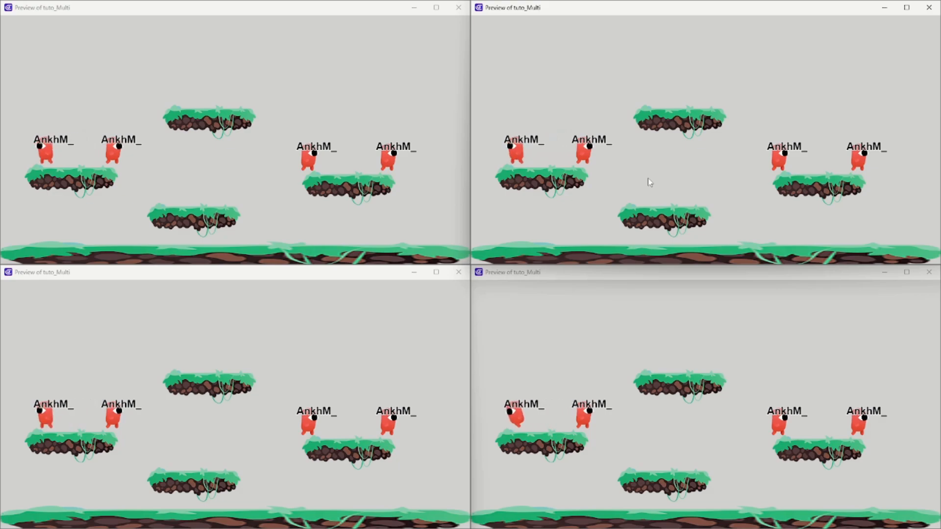
key("Right")
key("Left")
key("Right")
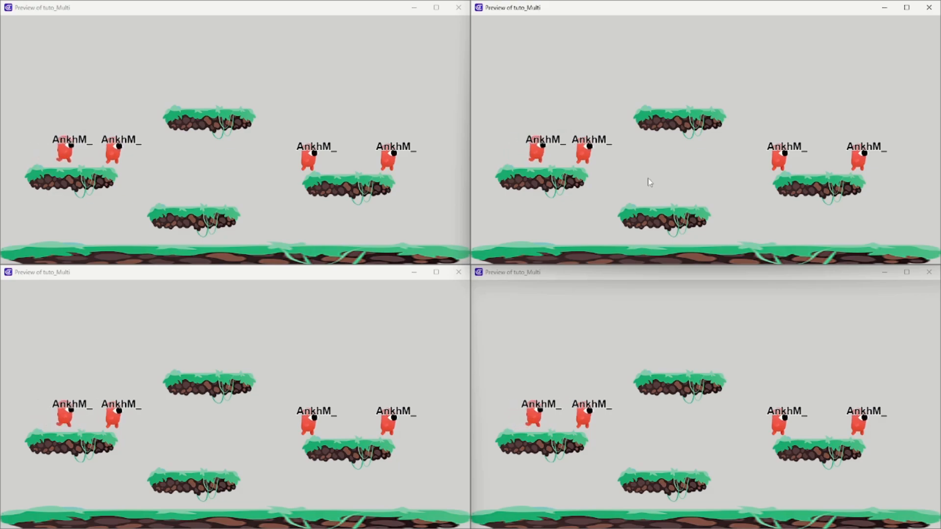
key("space")
key("Right")
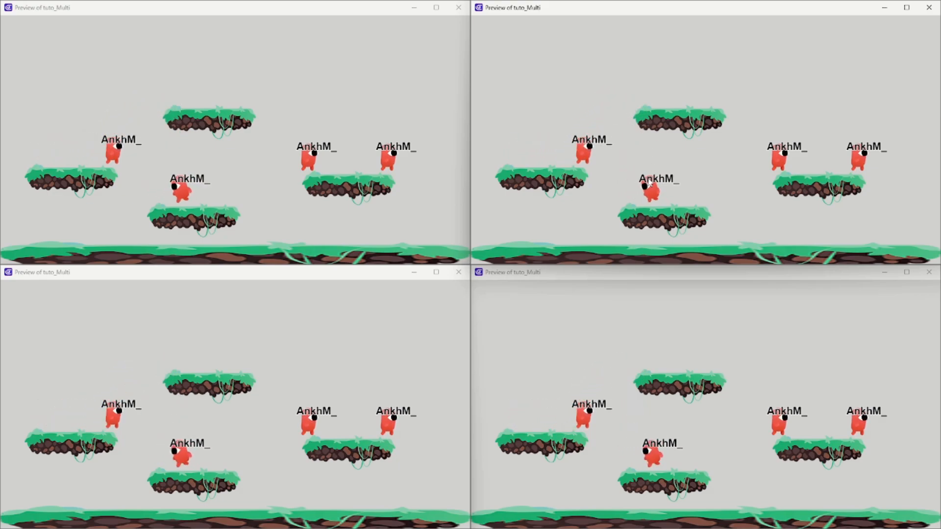
- Test the hero at the left end of the rightmost platform by walking it off the edge onto the ground
left_click(722, 361)
key("Left")
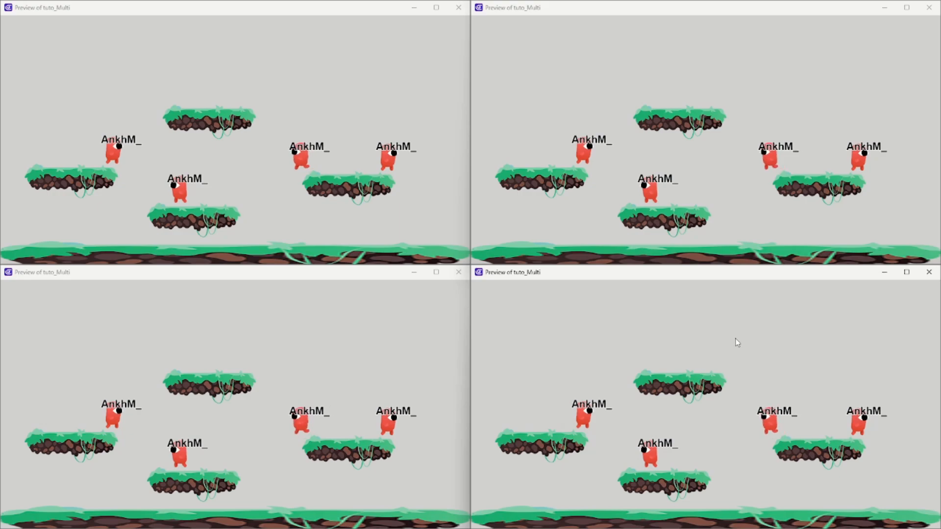
key("Right")
- Test the remaining hero on the leftmost platform by jumping toward the highest platform and moving right to the ground
left_click(294, 337)
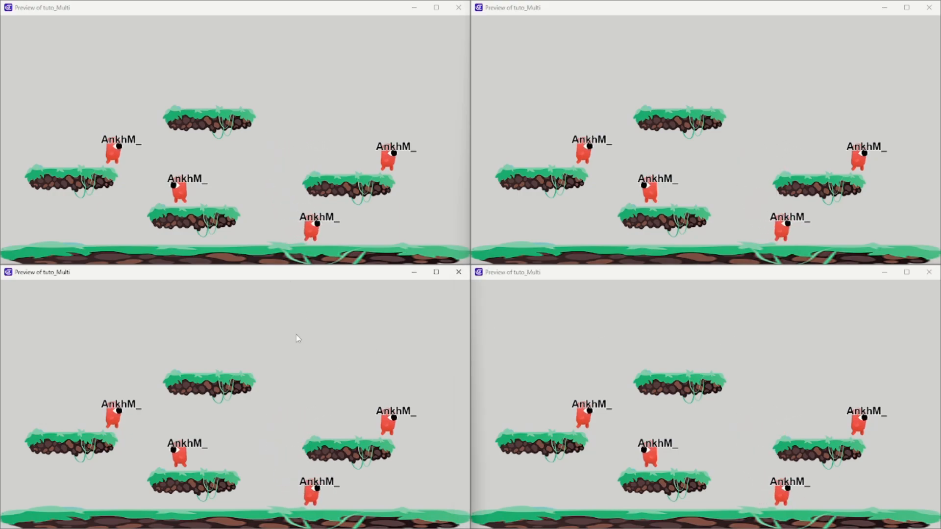
key("space")
key("Right")
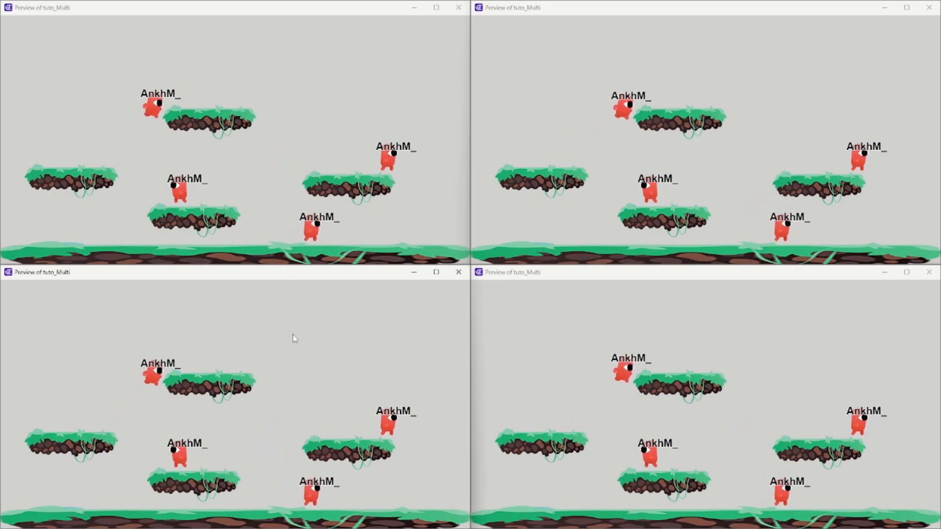
key("Right")
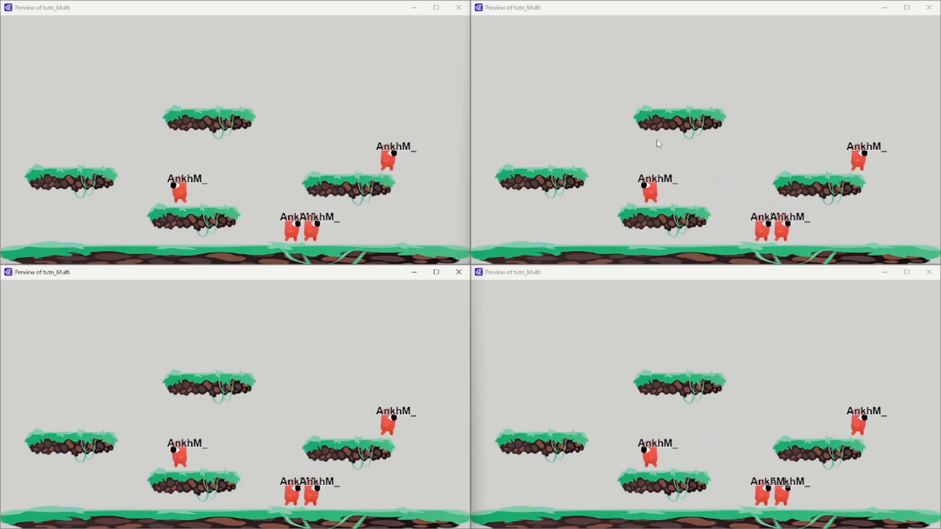
- Close all four game preview windows and save the project
left_click(446, 104)
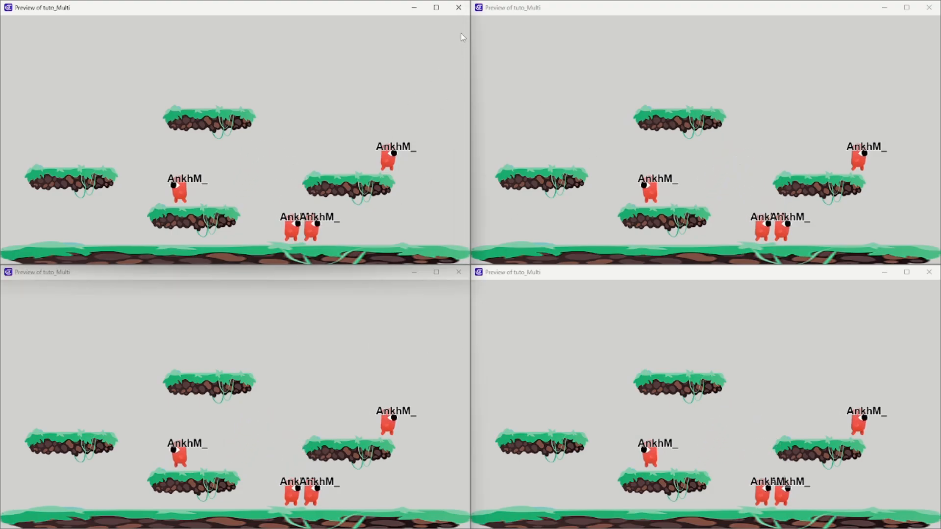
left_click(458, 7)
left_click(930, 7)
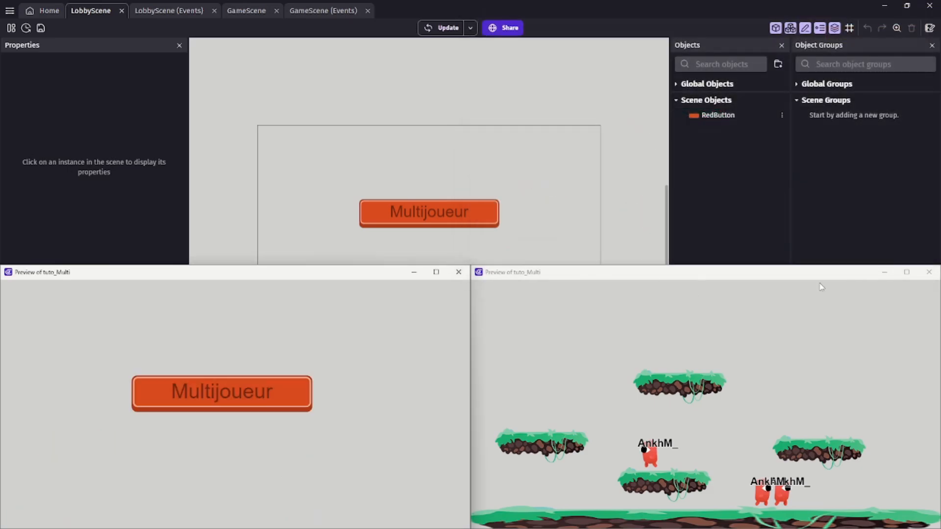
double_click(673, 273)
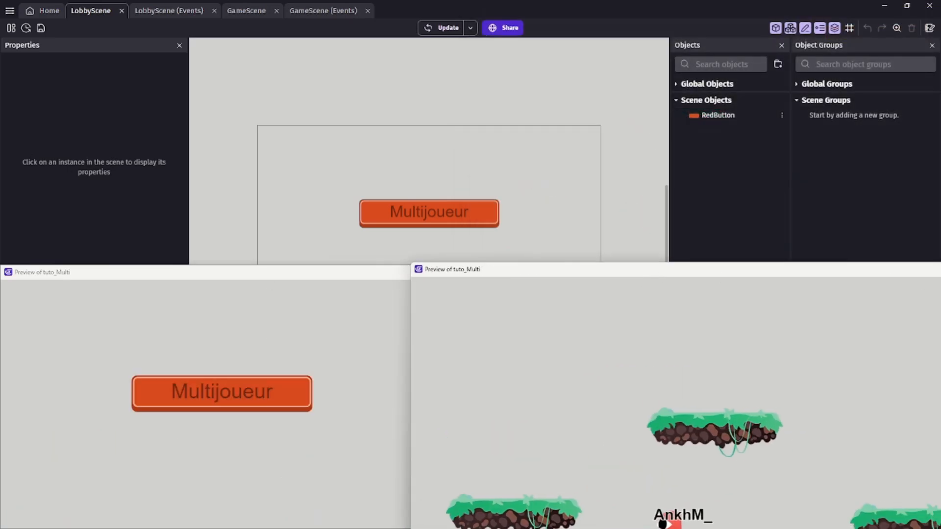
left_click(460, 272)
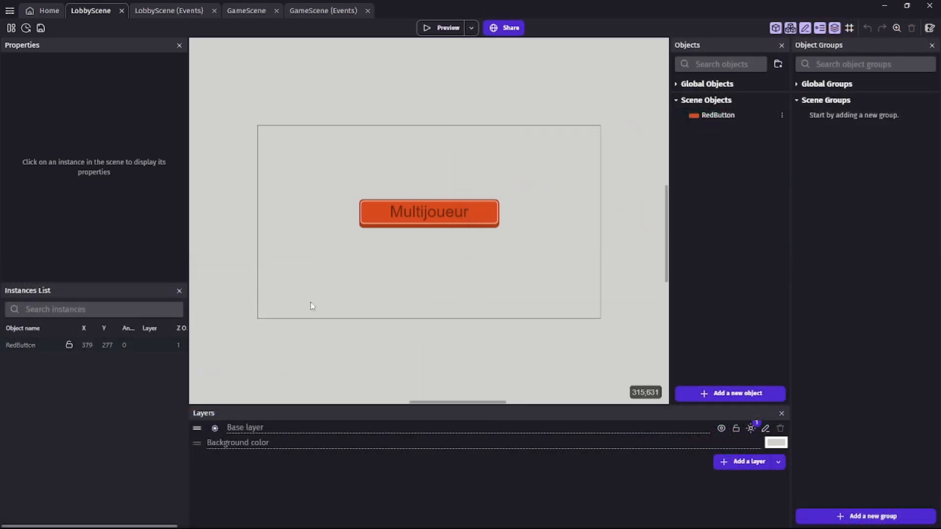
left_click(40, 28)
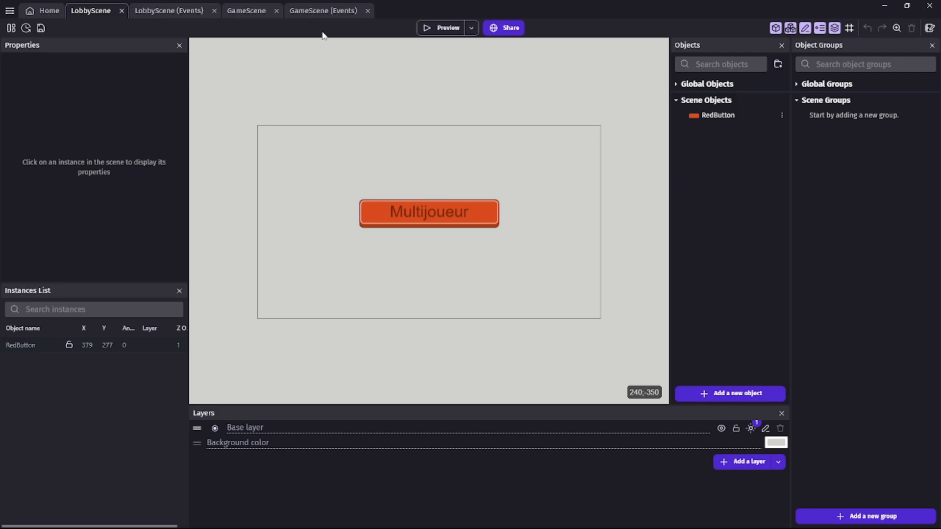
- Examine the PlayerName text object's properties and its MultiplayerObject and Sticker behaviors in GameScene, and close its editor
left_click(247, 9)
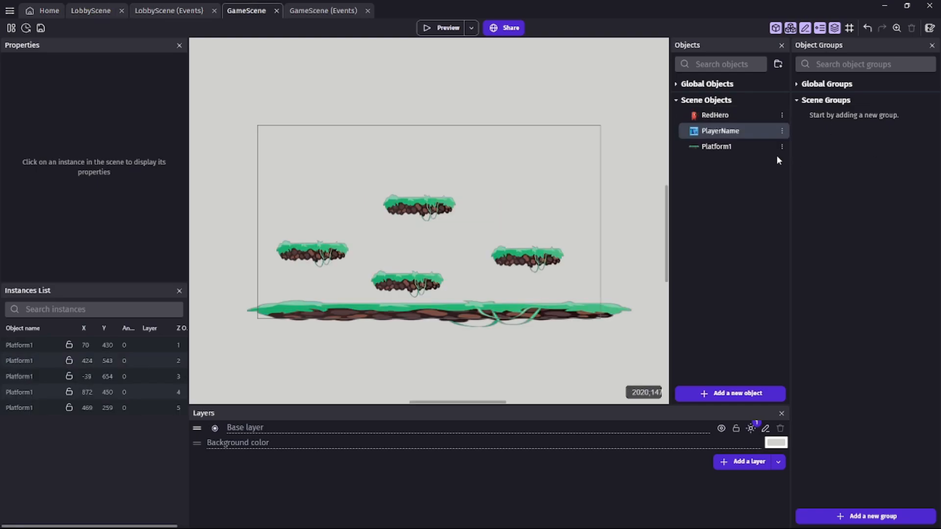
double_click(704, 131)
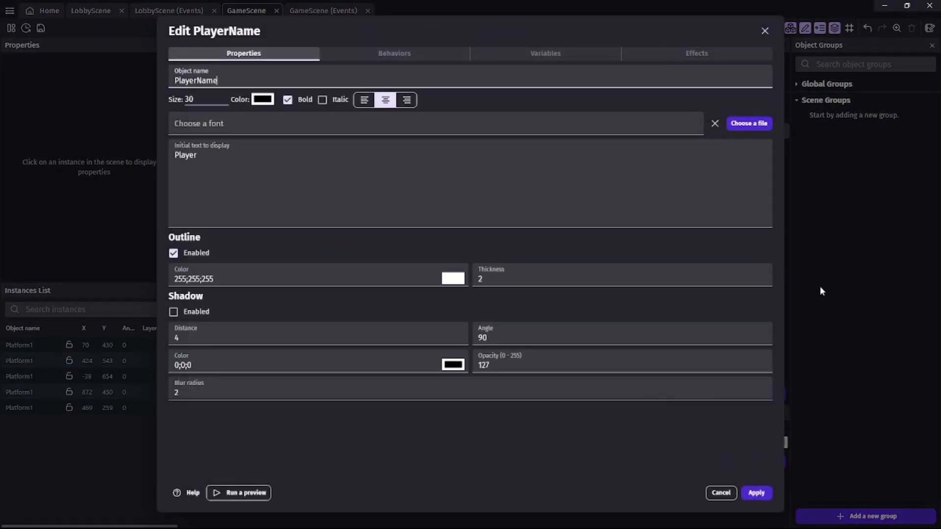
left_click(404, 53)
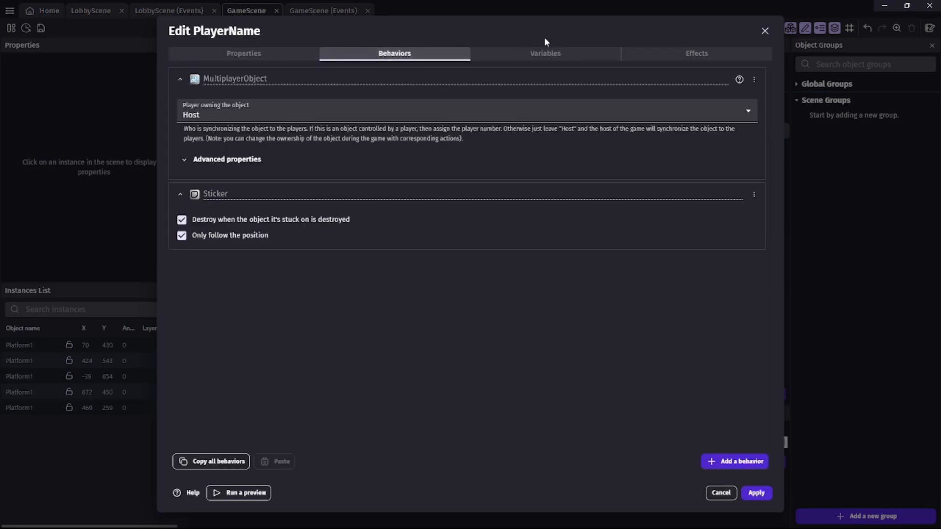
left_click(253, 53)
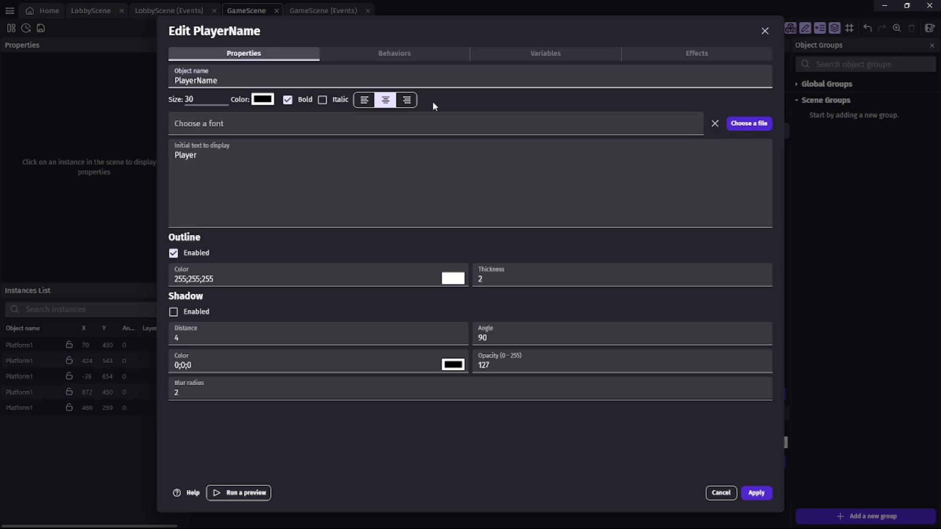
left_click(392, 52)
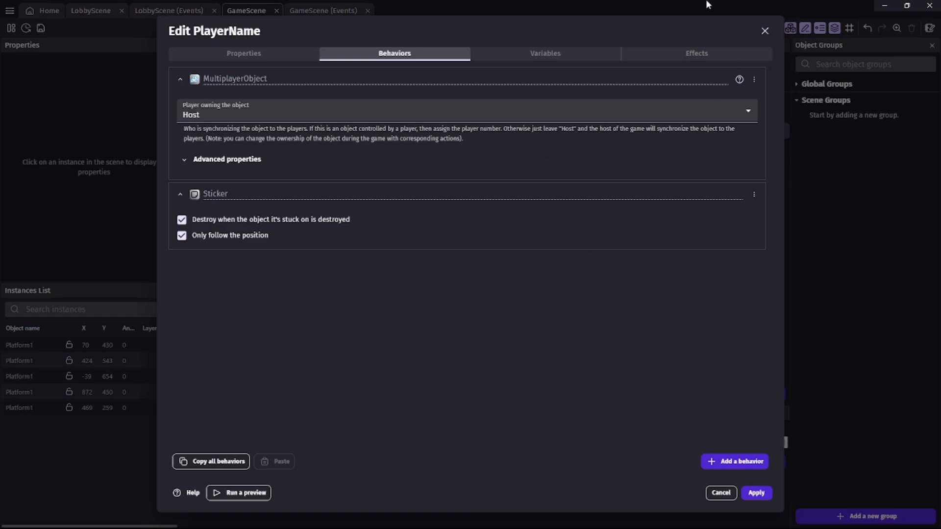
left_click(765, 31)
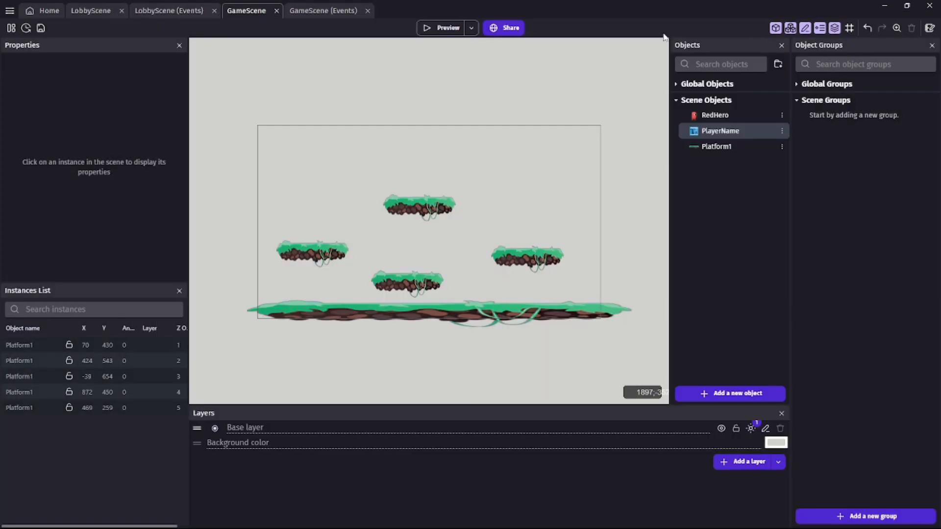
- Review the GameScene events that create PlayerName, set its text and stick it to RedHero
left_click(716, 115)
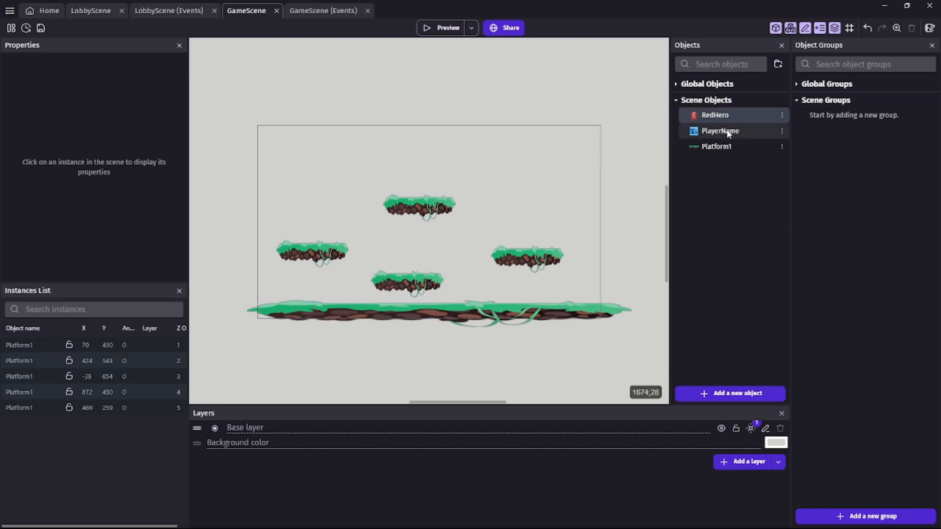
left_click(325, 10)
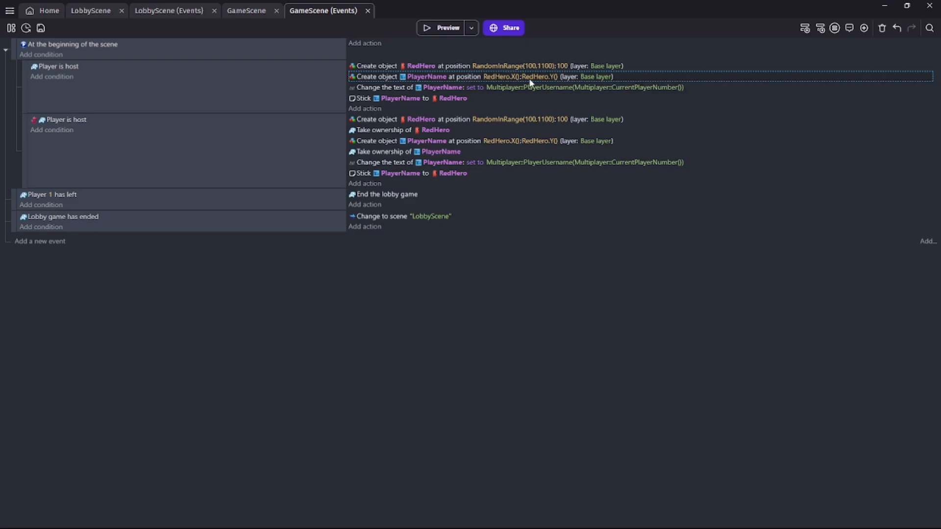
left_click(359, 98)
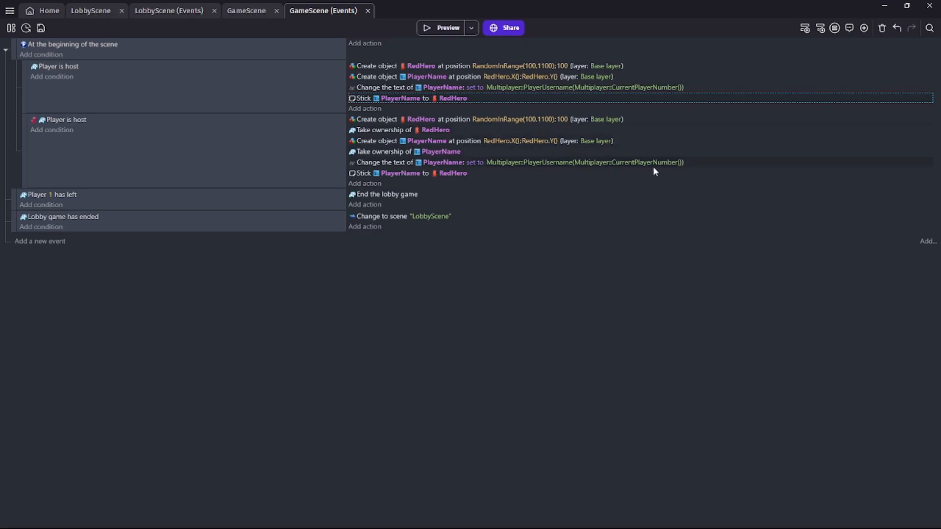
left_click(382, 90)
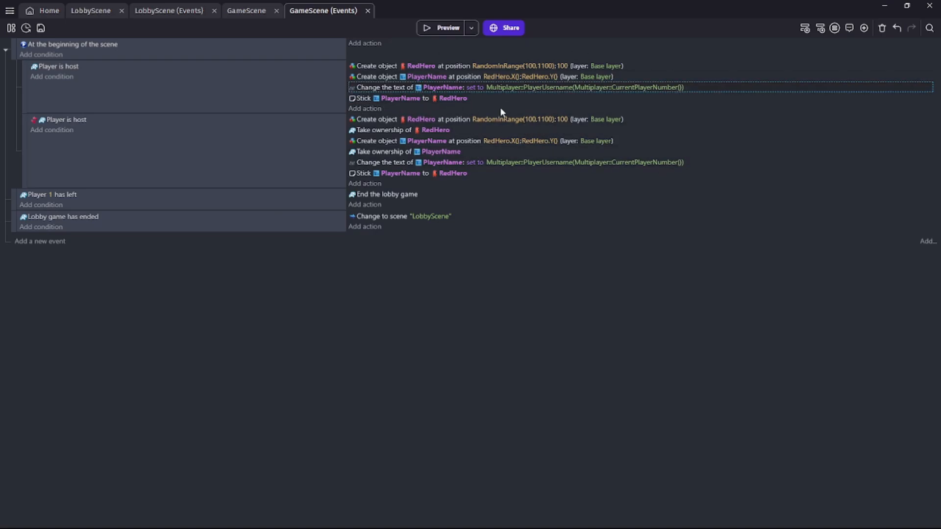
- Replace the text expression in the host event's PlayerName text action with the Multiplayer::PlayerUsername() function
double_click(384, 89)
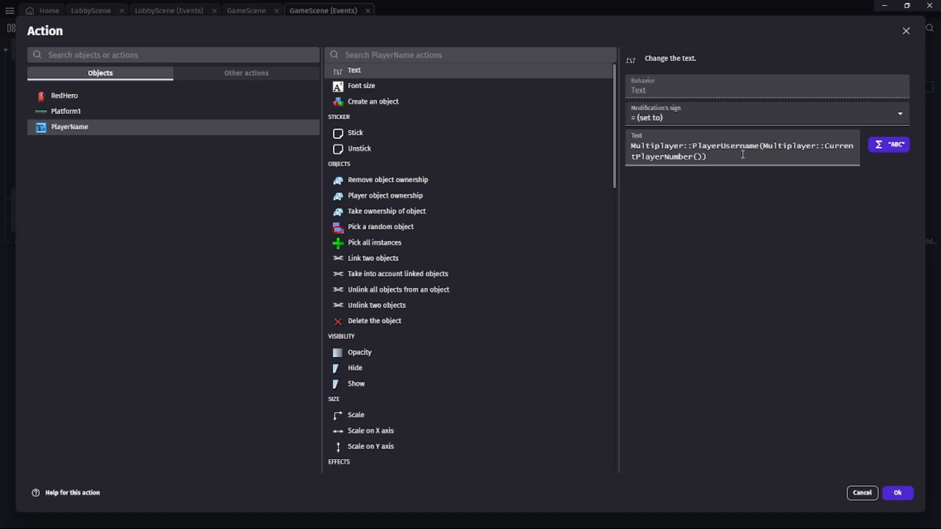
left_click_drag(729, 160, 630, 146)
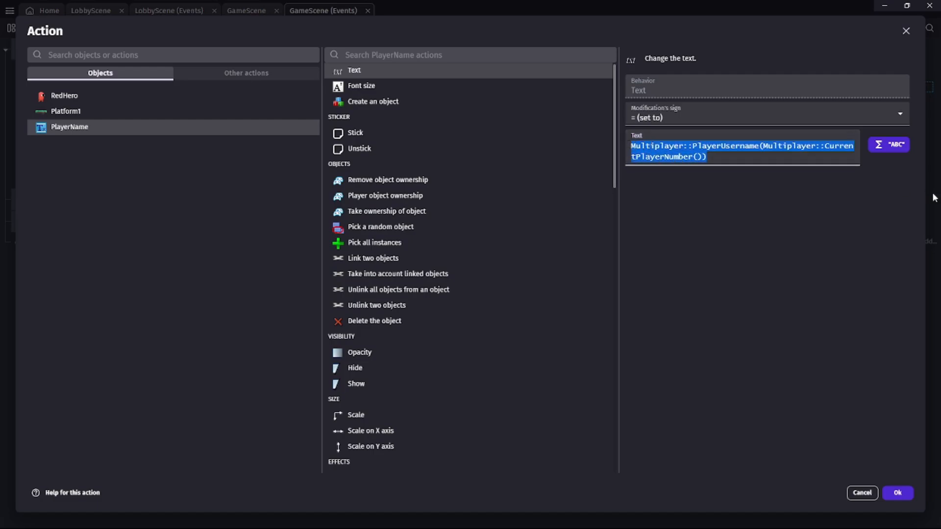
type("play")
key("BackSpace")
key("BackSpace")
key("BackSpace")
key("BackSpace")
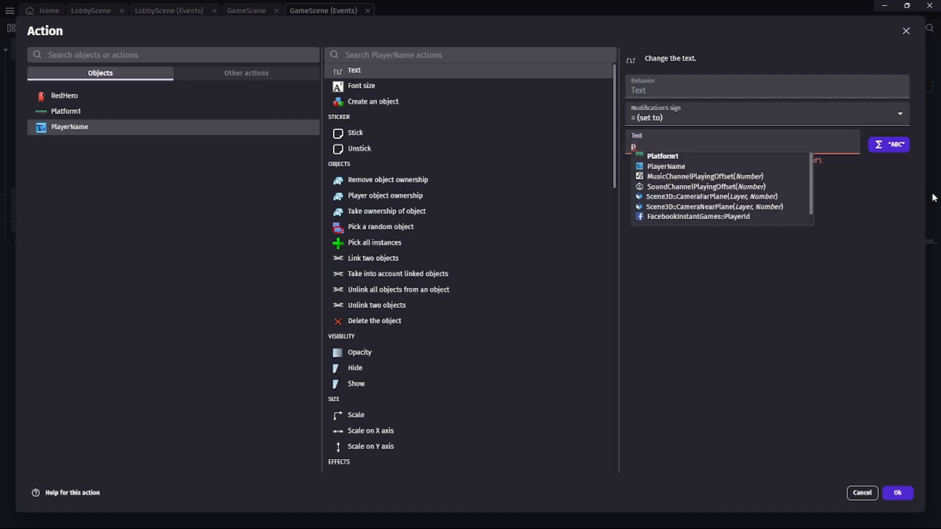
type("player")
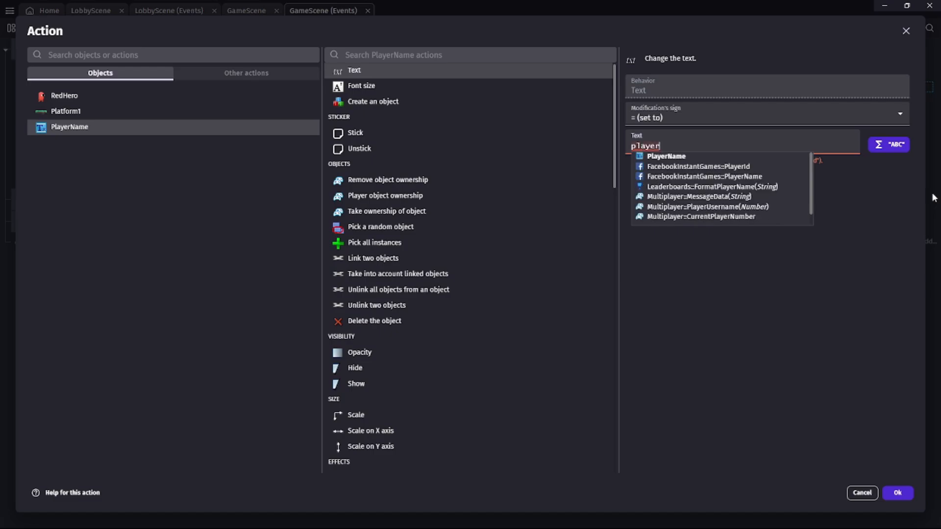
type("user")
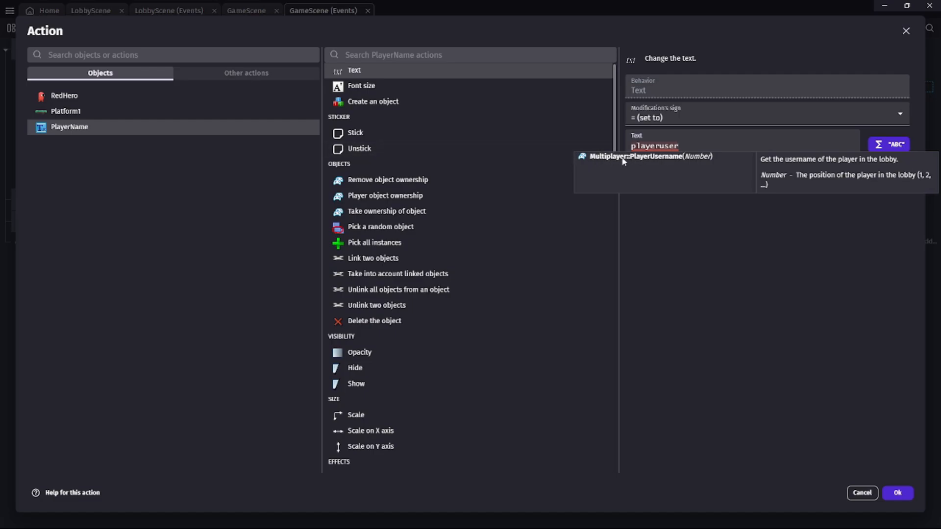
left_click(662, 157)
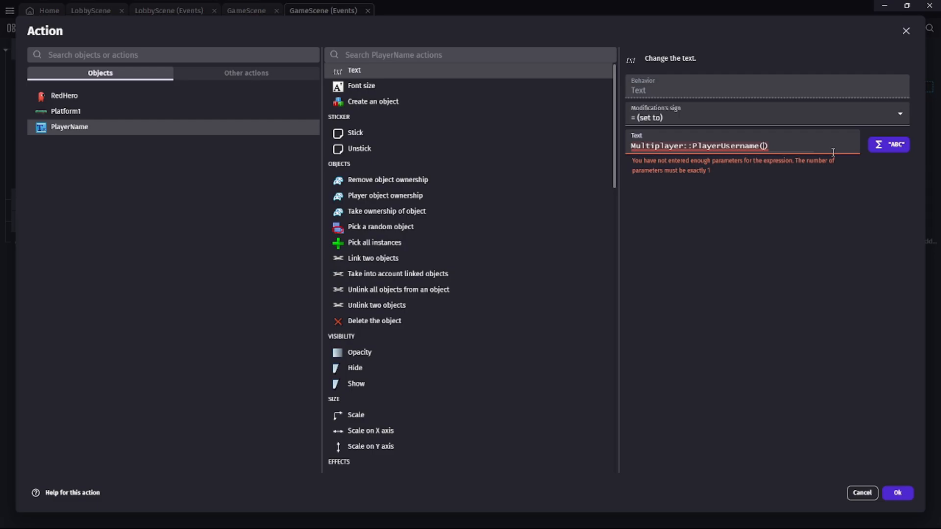
- Use Multiplayer::CurrentPlayerNumber() as the parameter of the PlayerUsername expression and accept the text action
type("1")
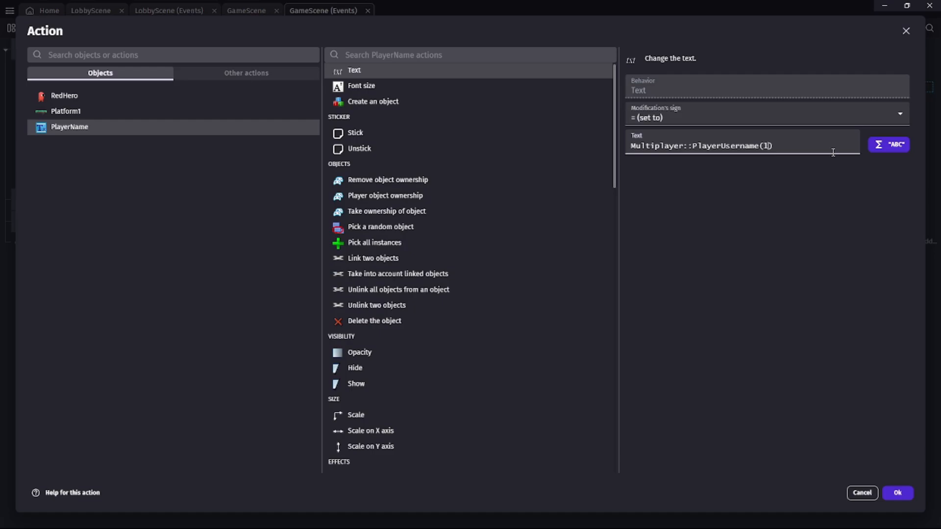
key("BackSpace")
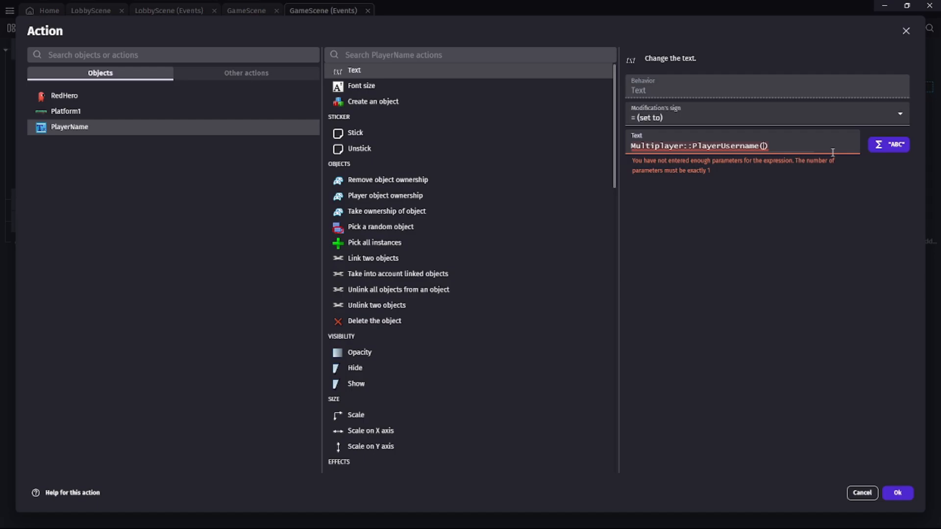
type("playernumber")
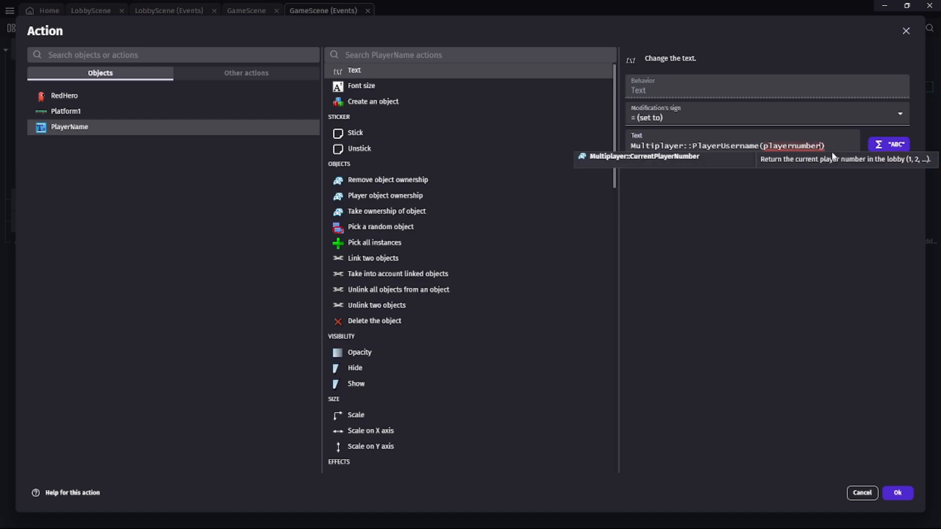
left_click(667, 160)
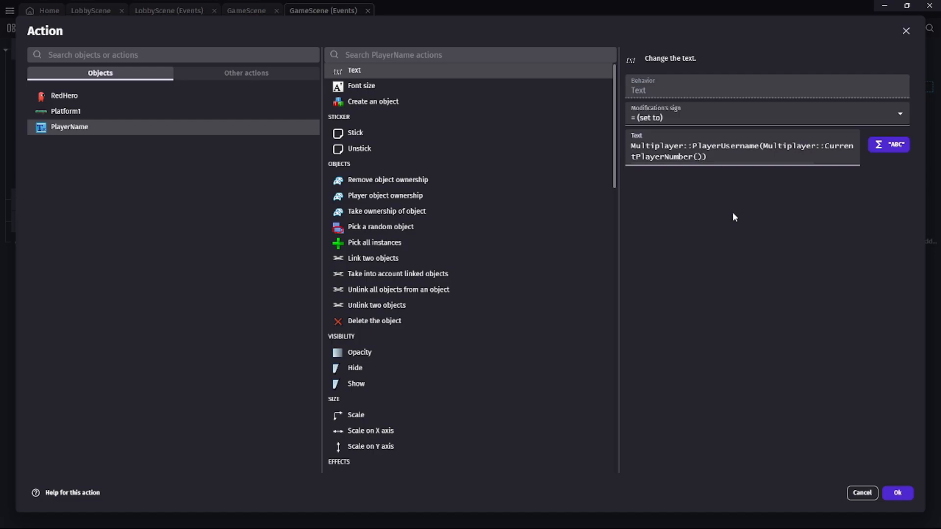
mouse_move(763, 145)
left_mouse_down()
mouse_move(811, 146)
mouse_move(762, 157)
left_mouse_up()
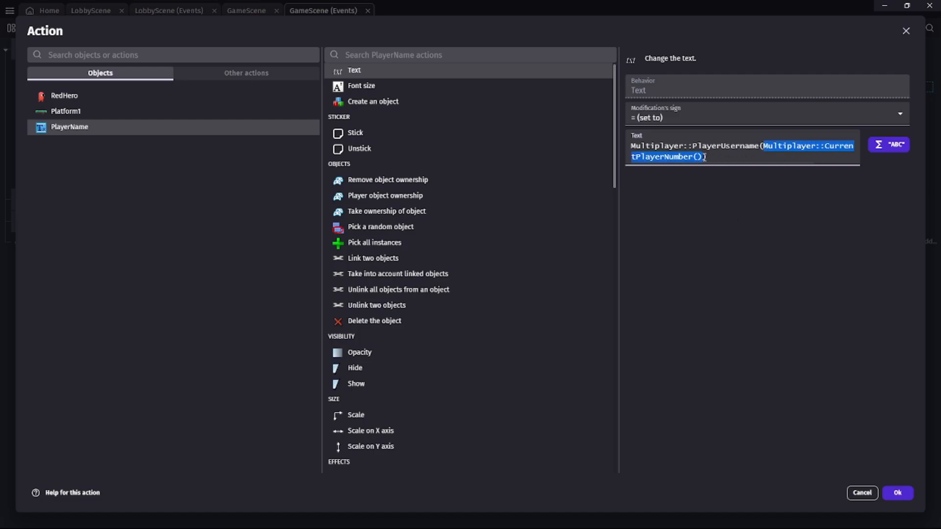
left_click_drag(705, 157, 630, 140)
left_click(724, 156)
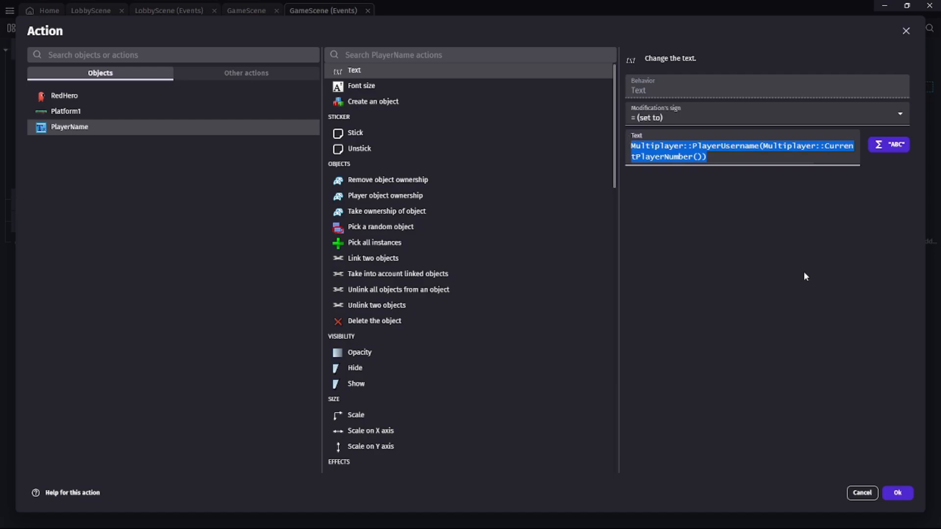
left_click(896, 494)
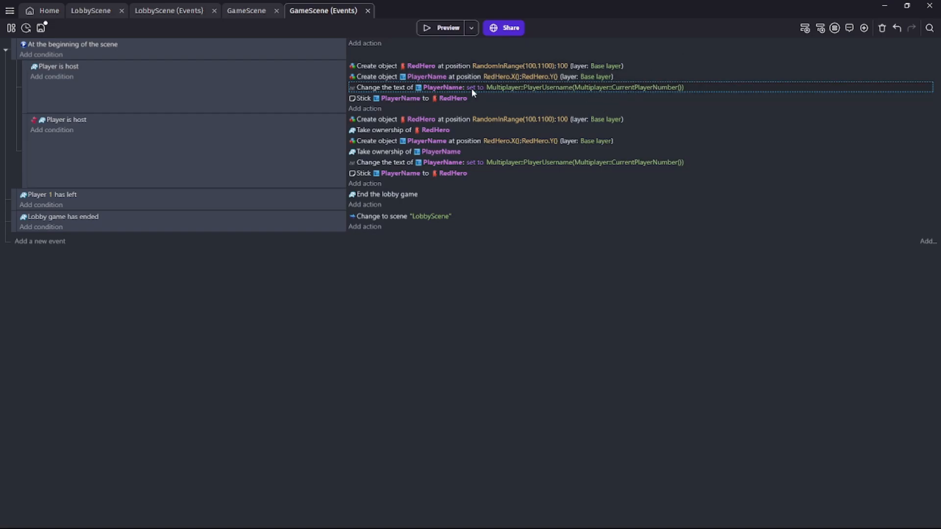
- Review the non-host event's actions that create, take ownership of and stick PlayerName, and save the project
left_click(371, 142)
left_click(364, 176)
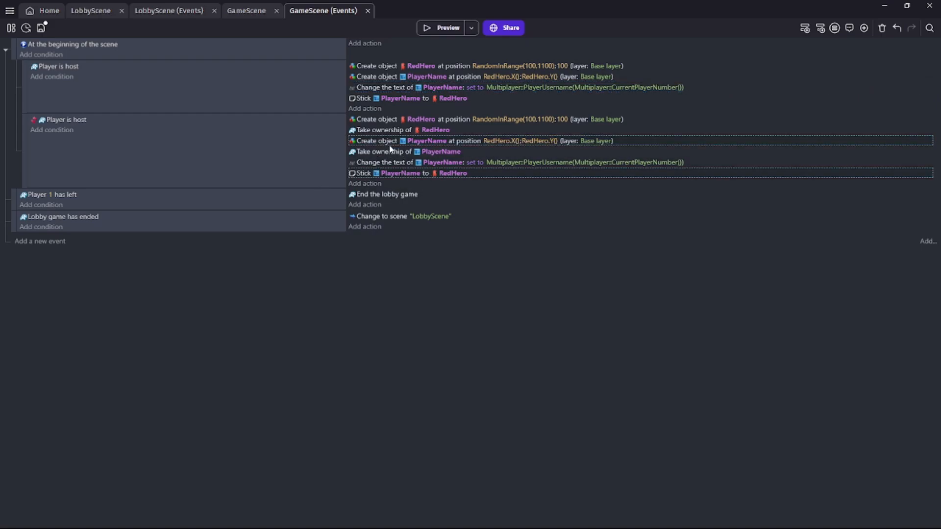
left_click(384, 153)
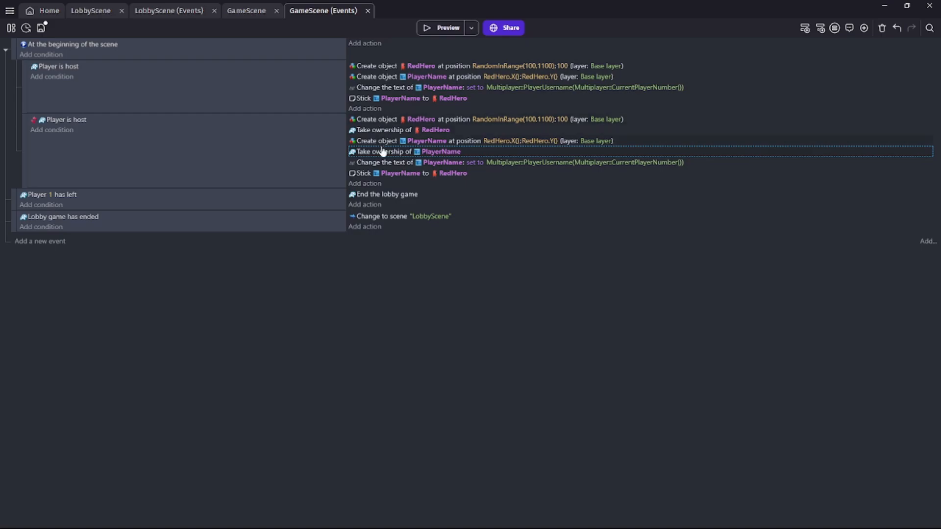
key("ctrl+s")
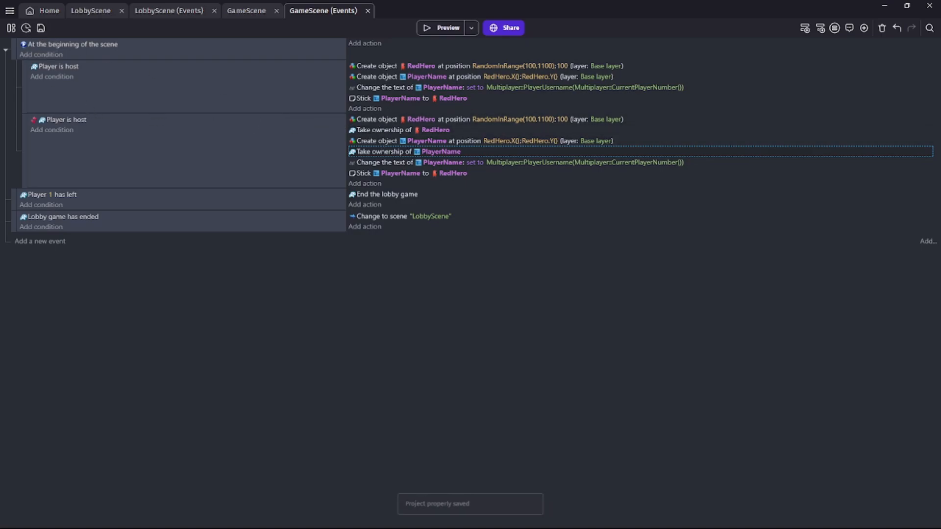